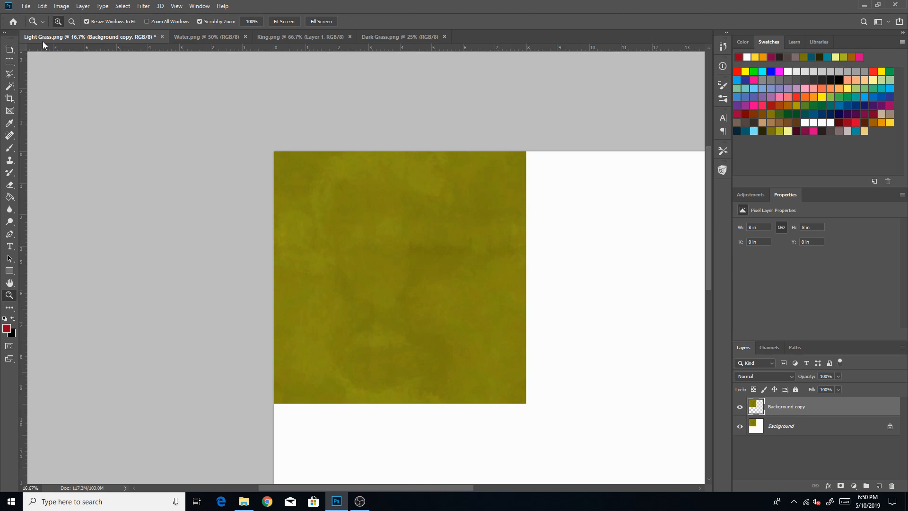
# Examine the light grass tile in the corner of the larger white canvas at different zoom levels
pyautogui.click(9, 283)
pyautogui.moveTo(407, 279); pyautogui.dragTo(212, 221)
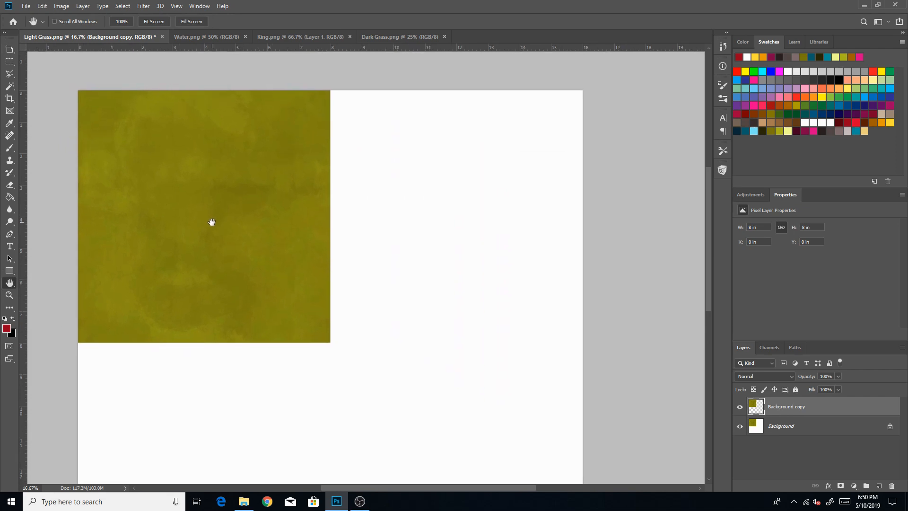
pyautogui.click(8, 295)
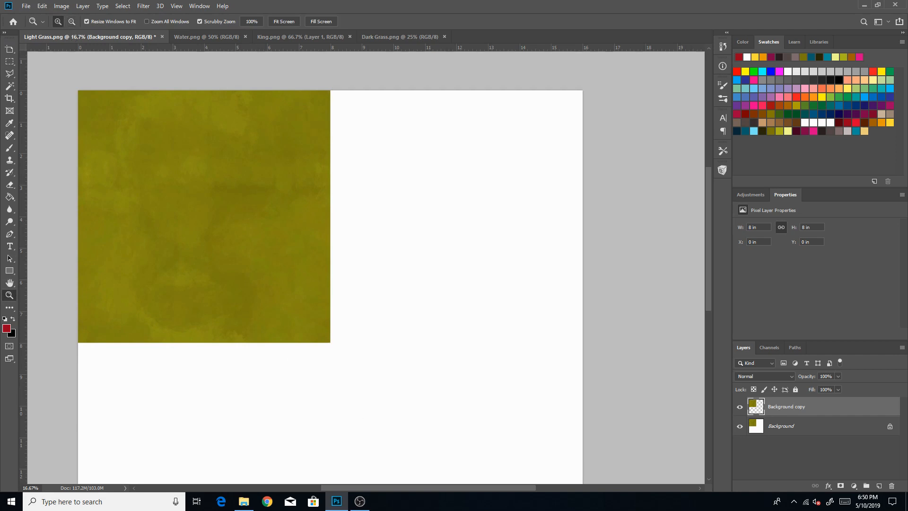
pyautogui.moveTo(416, 488); pyautogui.dragTo(400, 486)
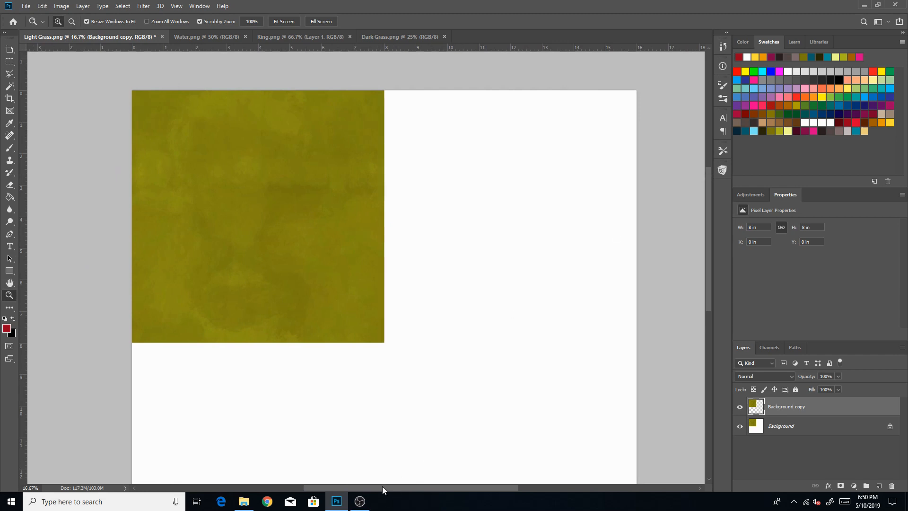
pyautogui.moveTo(382, 487); pyautogui.dragTo(394, 486)
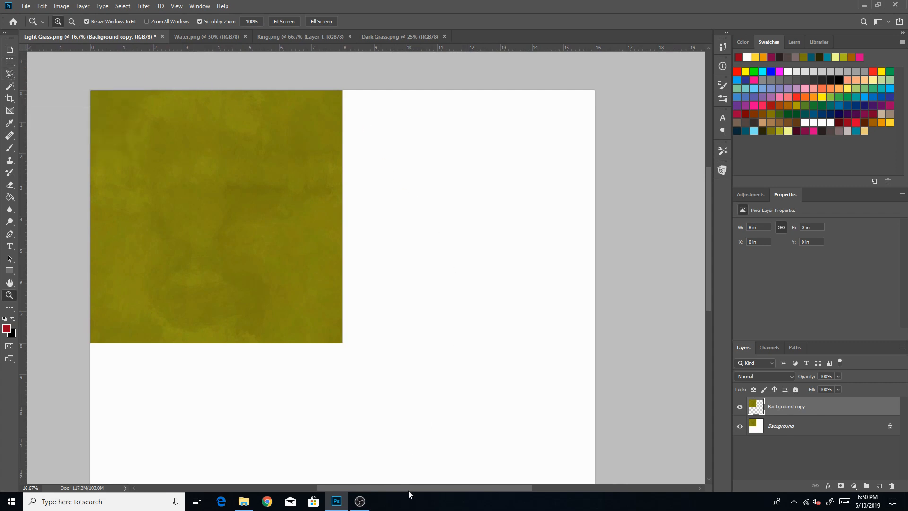
pyautogui.moveTo(410, 488); pyautogui.dragTo(379, 487)
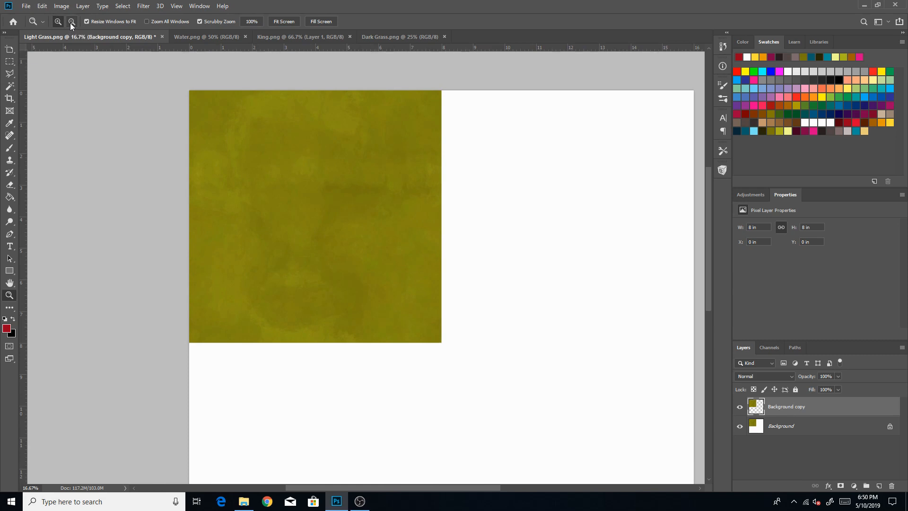
pyautogui.click(487, 239)
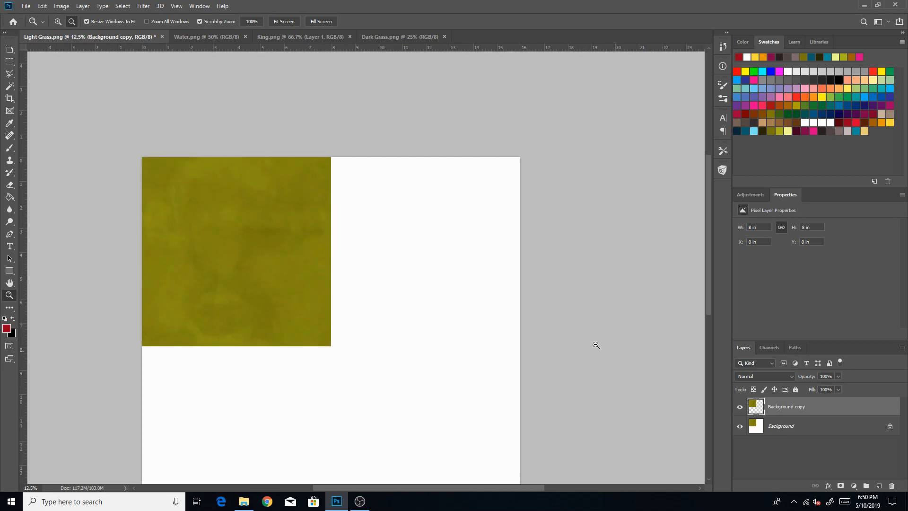
pyautogui.click(58, 21)
pyautogui.moveTo(374, 484); pyautogui.dragTo(357, 485)
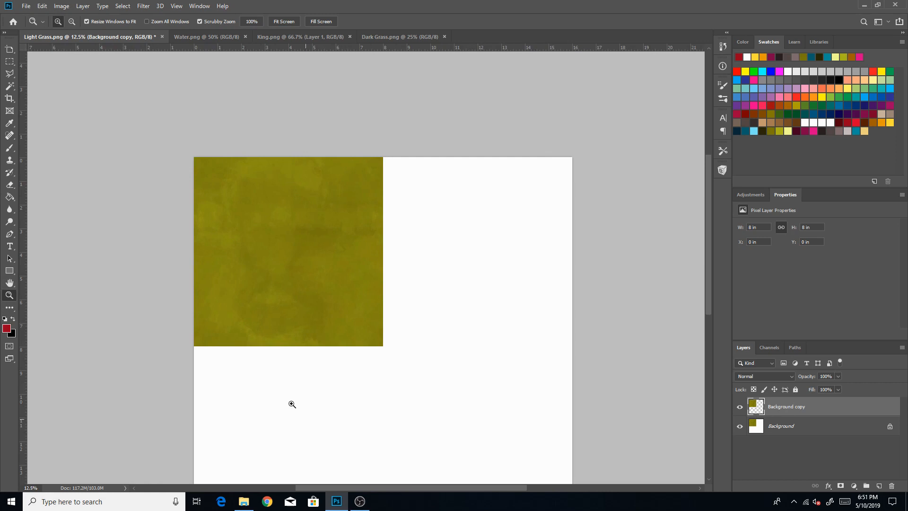
pyautogui.click(203, 284)
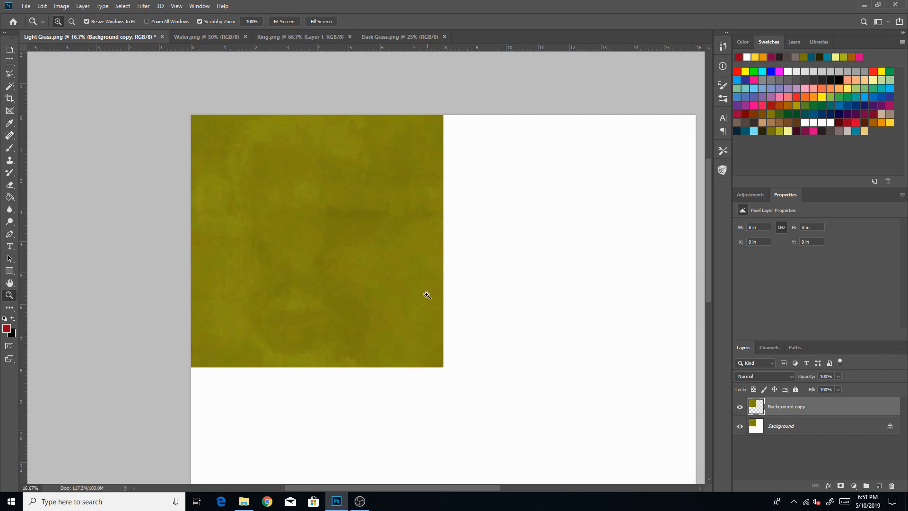
# Copy the grass tile to a new layer and place it flush against the original's right edge at X 8 in, Y 0 in
pyautogui.hotkey('ctrl', 'a')
pyautogui.hotkey('ctrl', 'c')
pyautogui.hotkey('ctrl', 'v')
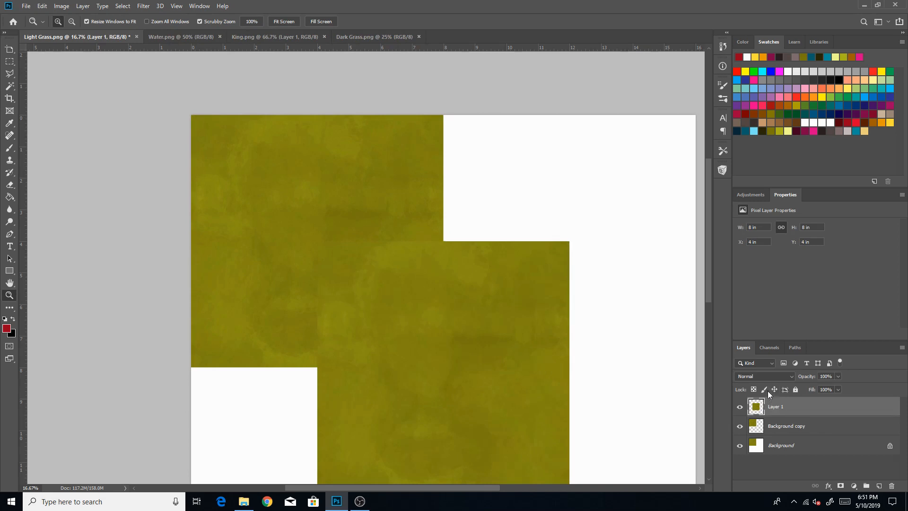
pyautogui.hotkey('ctrl', 't')
pyautogui.moveTo(478, 341); pyautogui.dragTo(602, 215)
pyautogui.click(452, 21)
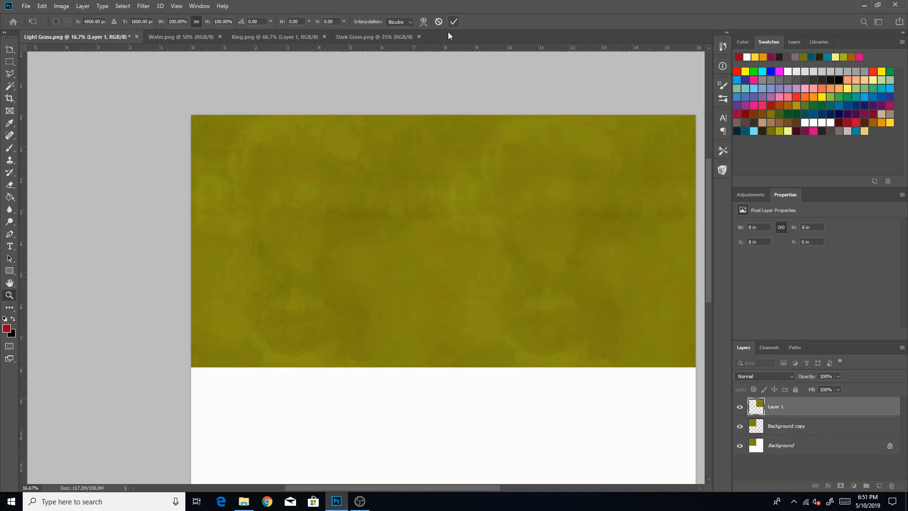
# Paste a second copy of the grass tile and place it directly below the original at X 0 in, Y 8 in
pyautogui.click(507, 245)
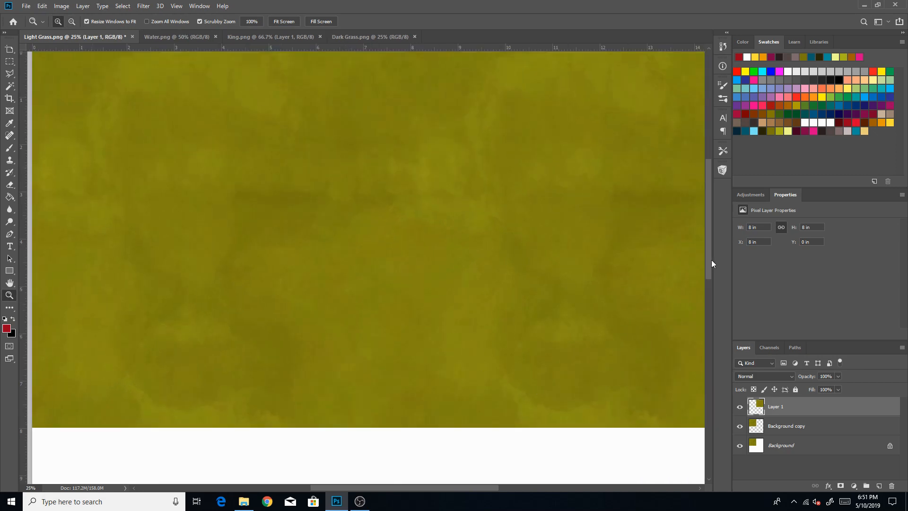
pyautogui.moveTo(711, 260); pyautogui.dragTo(711, 236)
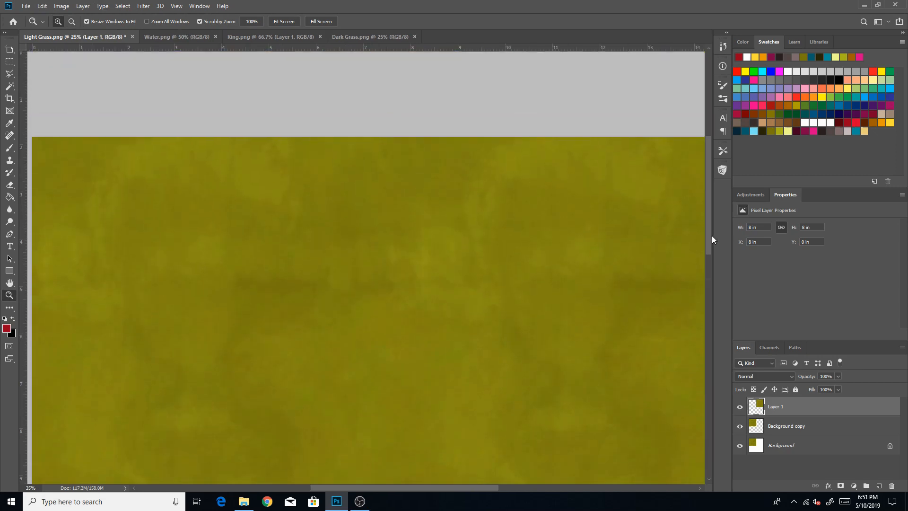
pyautogui.click(71, 21)
pyautogui.click(302, 330)
pyautogui.click(301, 331)
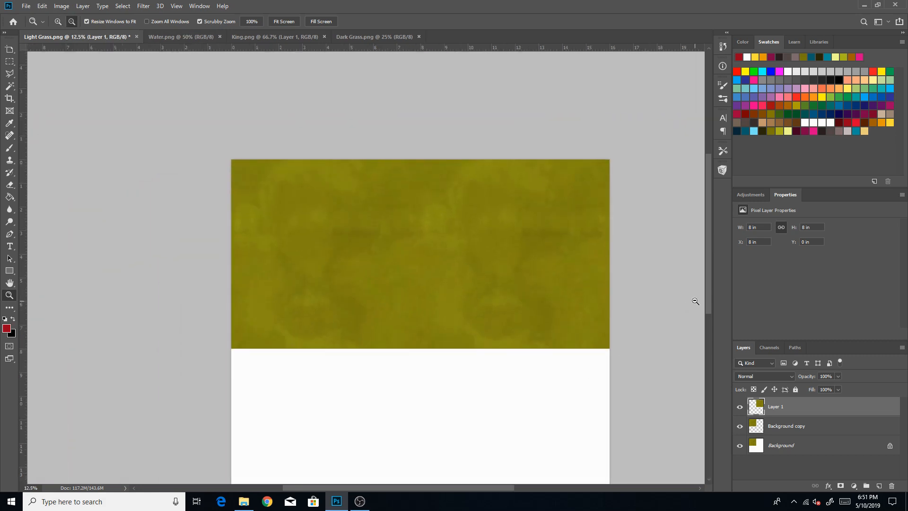
pyautogui.moveTo(708, 303); pyautogui.dragTo(708, 315)
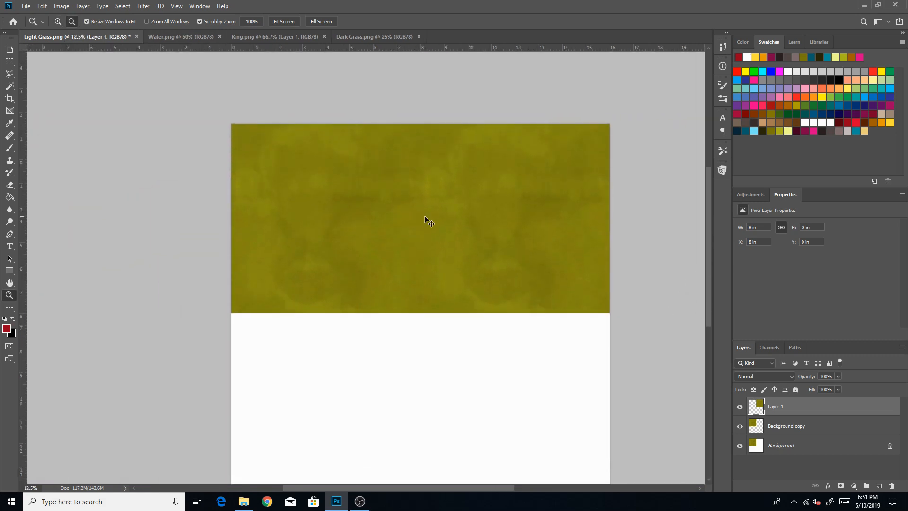
pyautogui.hotkey('ctrl', 'shift', 'alt', 'n')
pyautogui.hotkey('ctrl', 'v')
pyautogui.hotkey('ctrl', 't')
pyautogui.moveTo(472, 333); pyautogui.dragTo(355, 443)
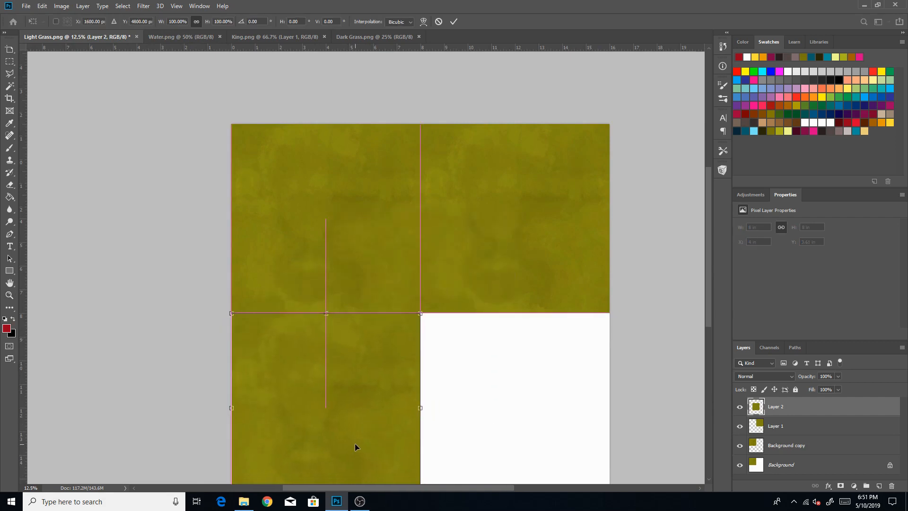
pyautogui.click(454, 21)
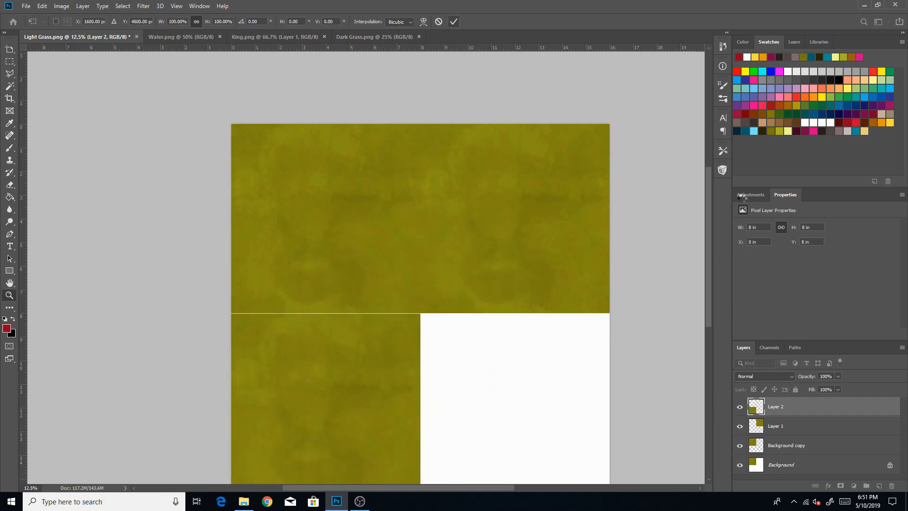
# Paste a third copy of the grass tile and fill the remaining white quadrant at X 8 in, Y 8 in
pyautogui.press('z')
pyautogui.moveTo(708, 223); pyautogui.dragTo(707, 245)
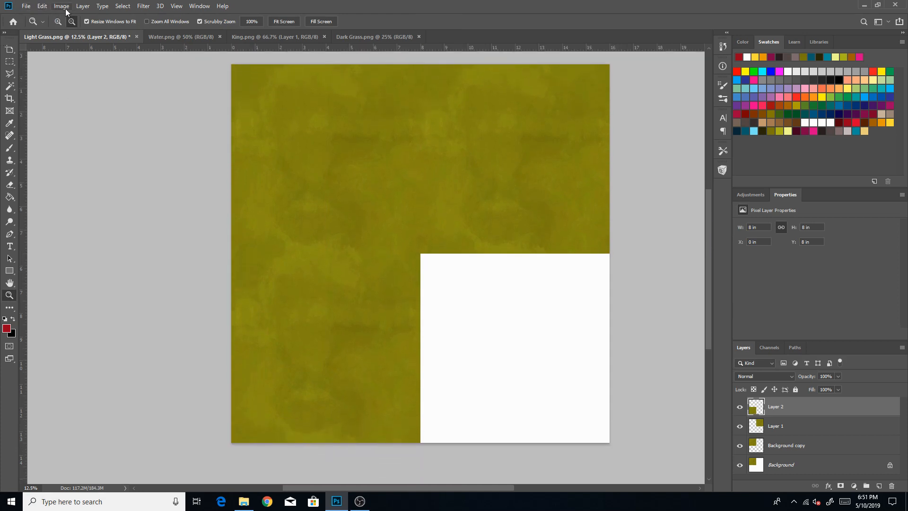
pyautogui.hotkey('ctrl', 'v')
pyautogui.hotkey('ctrl', 't')
pyautogui.moveTo(506, 248); pyautogui.dragTo(523, 302)
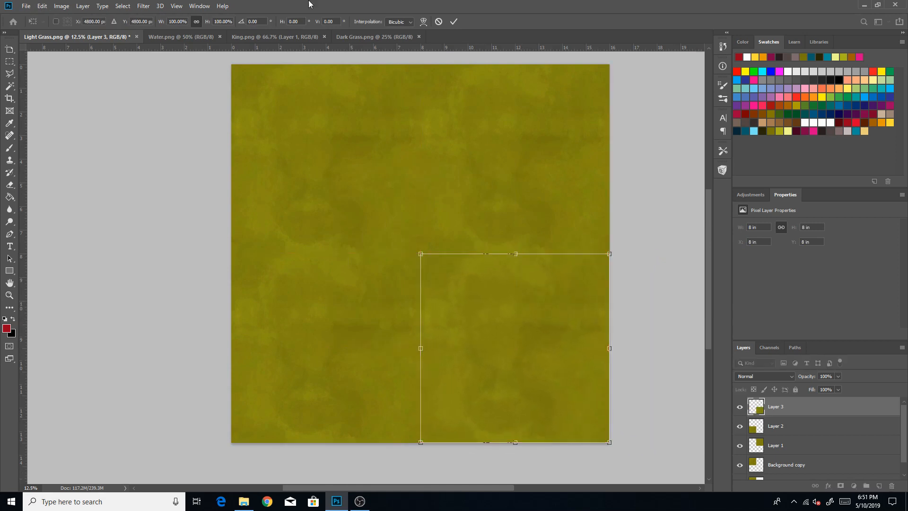
pyautogui.click(453, 22)
pyautogui.press('z')
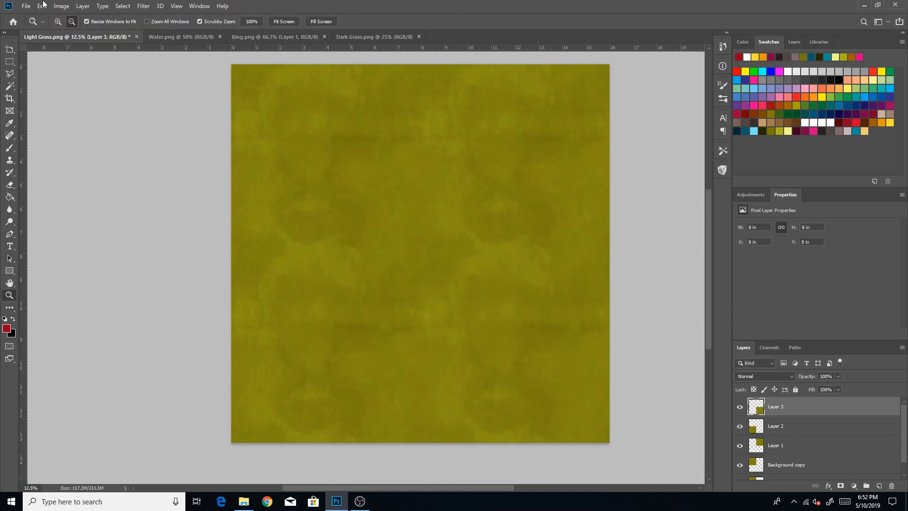
# Examine the seams and repetition of the two-by-two grass tiling, both close up and from far away
pyautogui.click(524, 306)
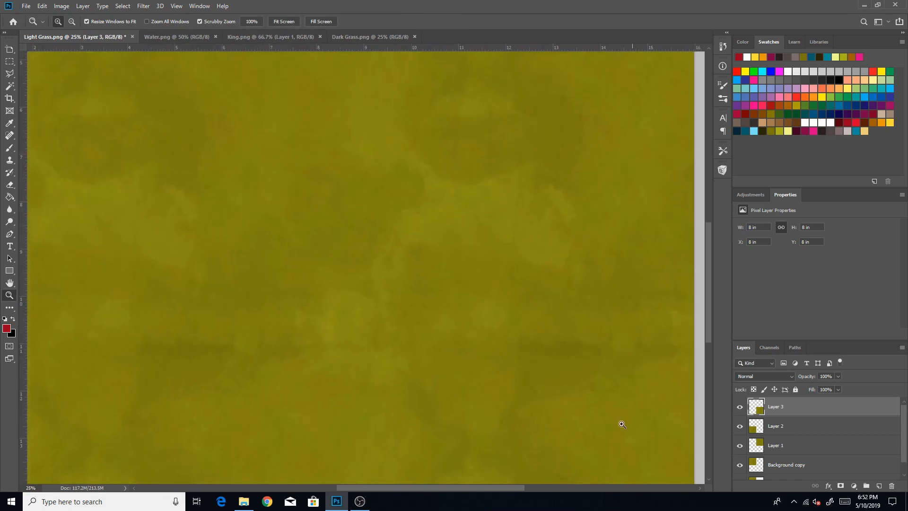
pyautogui.moveTo(498, 486); pyautogui.dragTo(457, 487)
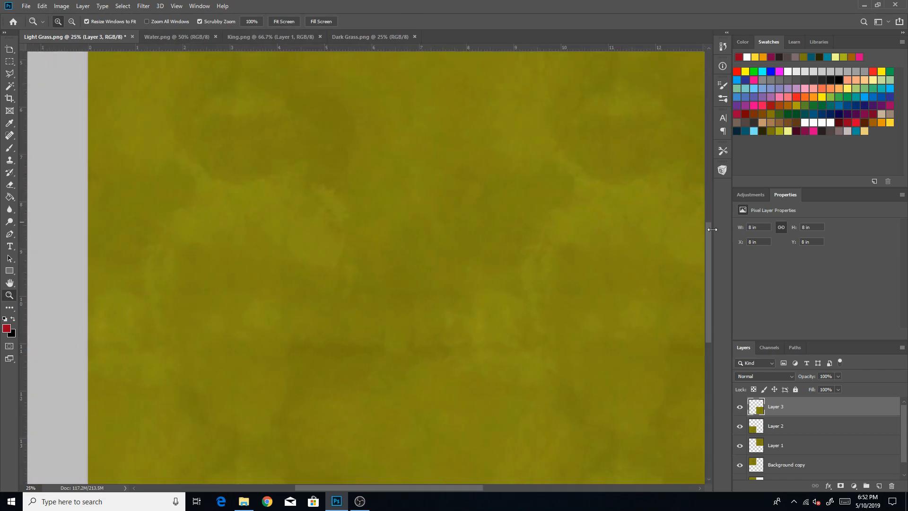
pyautogui.moveTo(707, 285); pyautogui.dragTo(673, 236)
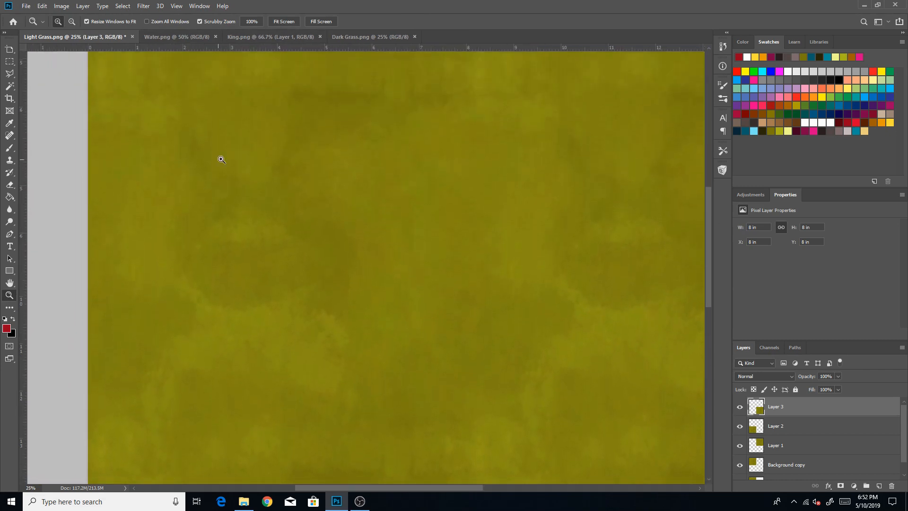
pyautogui.moveTo(708, 285); pyautogui.dragTo(706, 243)
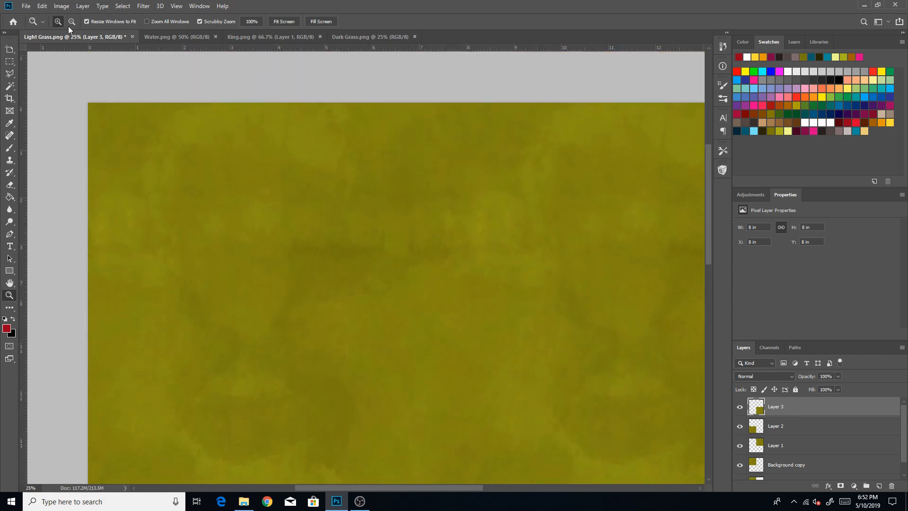
pyautogui.click(540, 294)
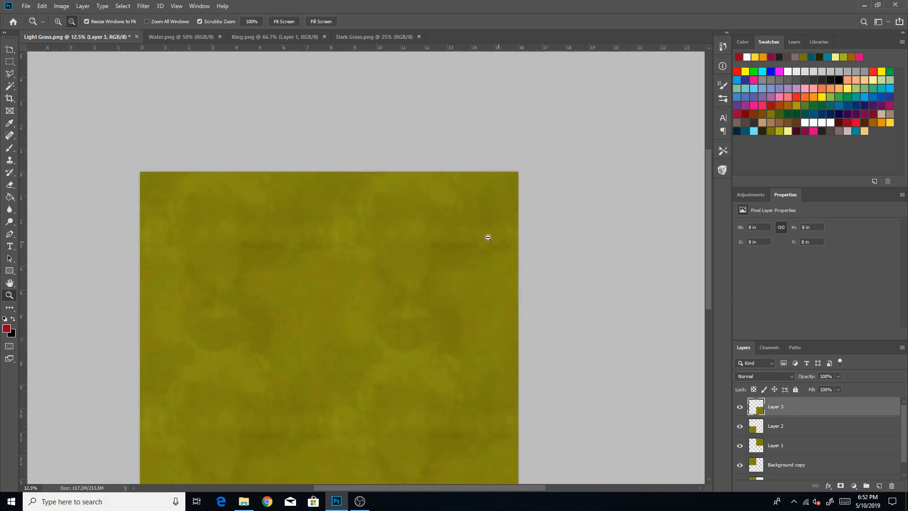
pyautogui.moveTo(709, 204)
pyautogui.mouseDown()
pyautogui.moveTo(718, 276)
pyautogui.moveTo(708, 194)
pyautogui.mouseUp()
pyautogui.click(333, 296)
pyautogui.click(333, 296)
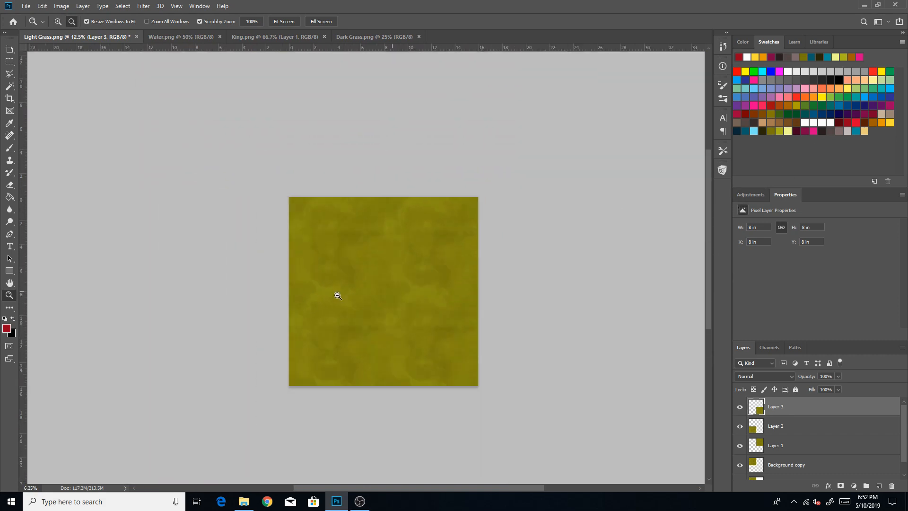
pyautogui.click(334, 296)
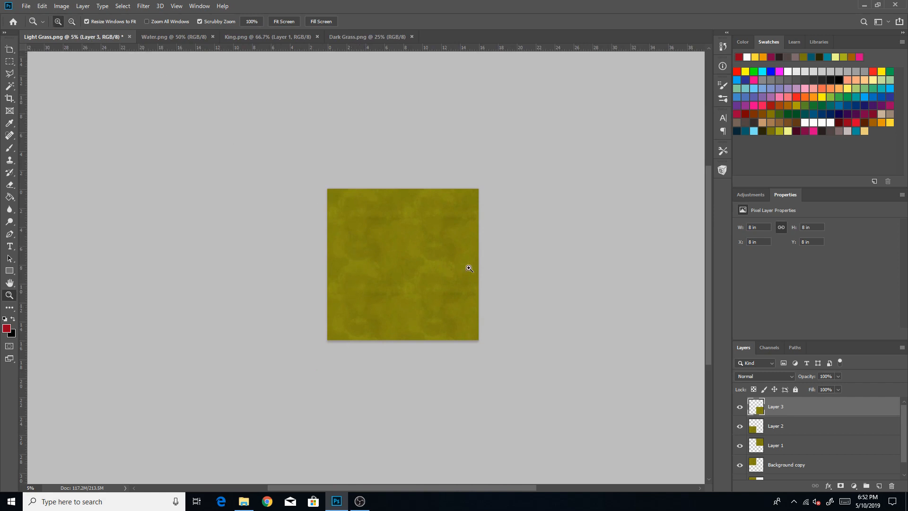
pyautogui.click(340, 263)
pyautogui.click(341, 264)
pyautogui.click(341, 264)
pyautogui.click(340, 263)
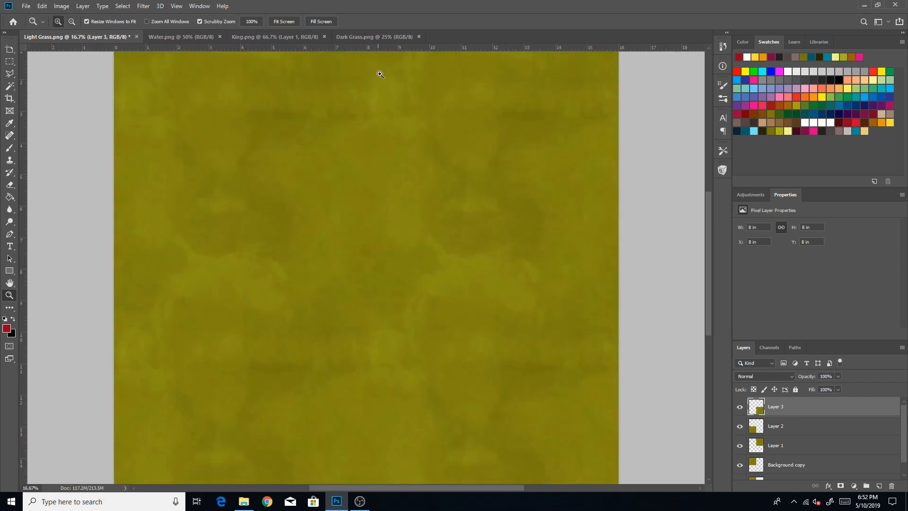
# Copy the complete king figure from King.png and paste it onto the tiled grass in Light Grass.png
pyautogui.click(256, 37)
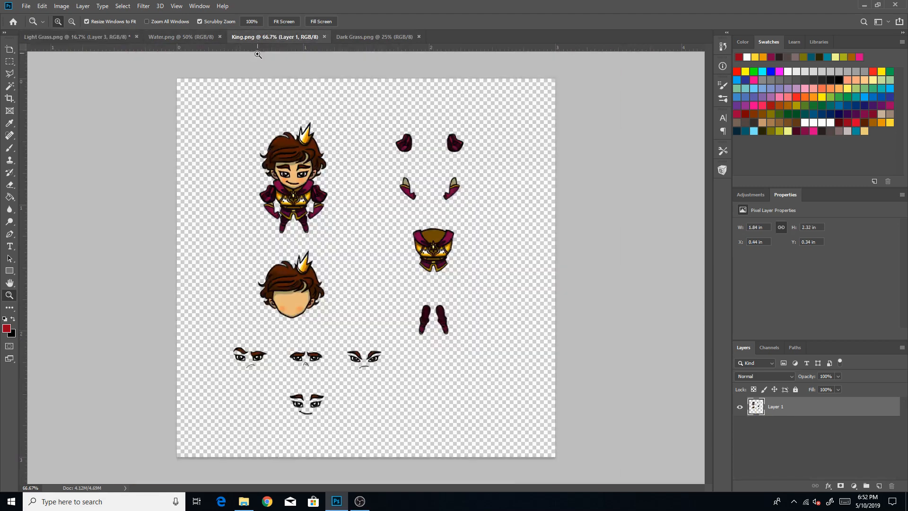
pyautogui.click(10, 62)
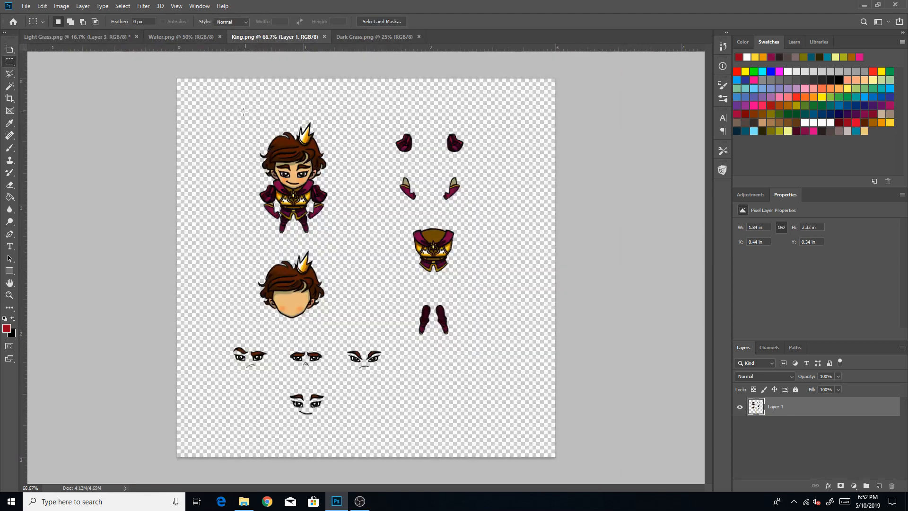
pyautogui.moveTo(244, 111); pyautogui.dragTo(341, 242)
pyautogui.click(98, 38)
pyautogui.hotkey('ctrl', 'v')
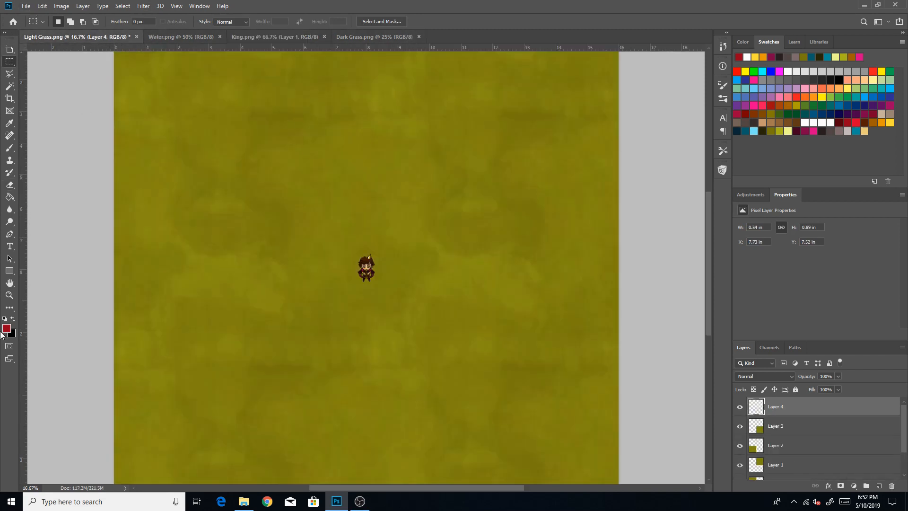
# Inspect the king figure's scale against the tiled light grass, close up and zoomed out
pyautogui.click(9, 294)
pyautogui.click(453, 262)
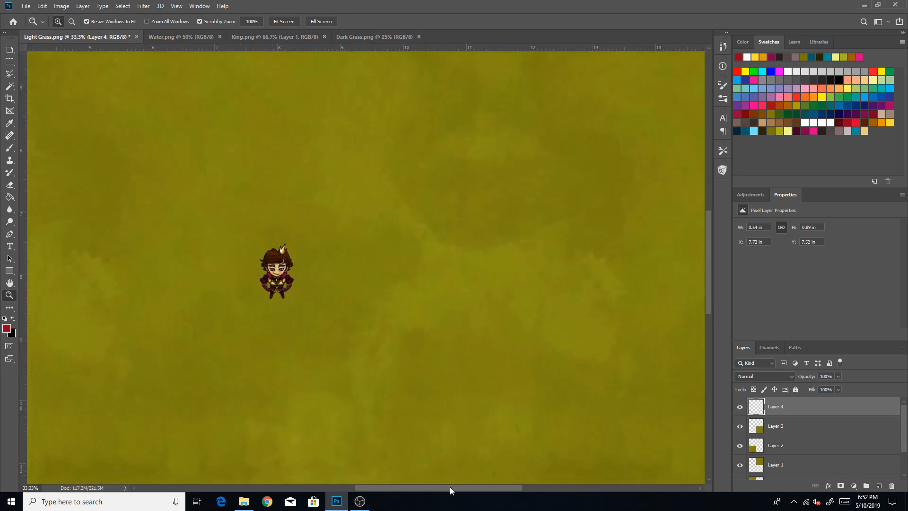
pyautogui.moveTo(453, 488); pyautogui.dragTo(424, 488)
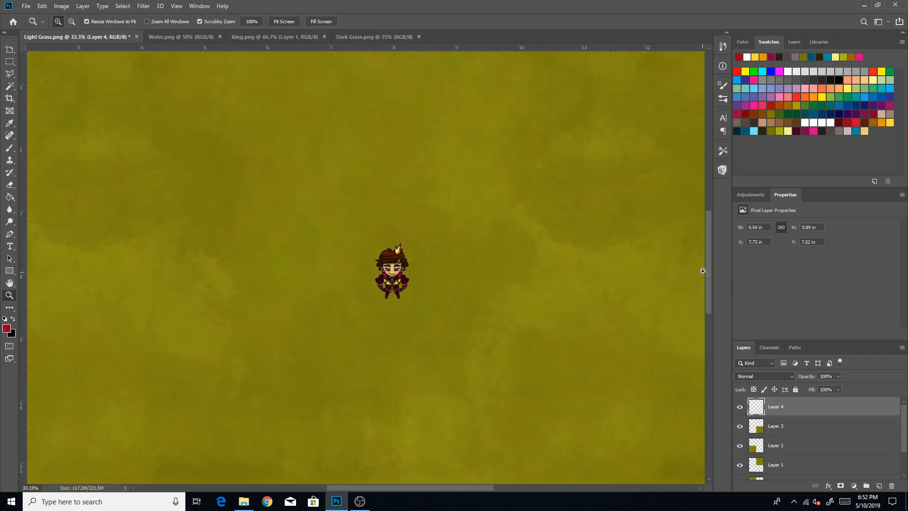
pyautogui.click(71, 22)
pyautogui.click(516, 327)
pyautogui.click(509, 320)
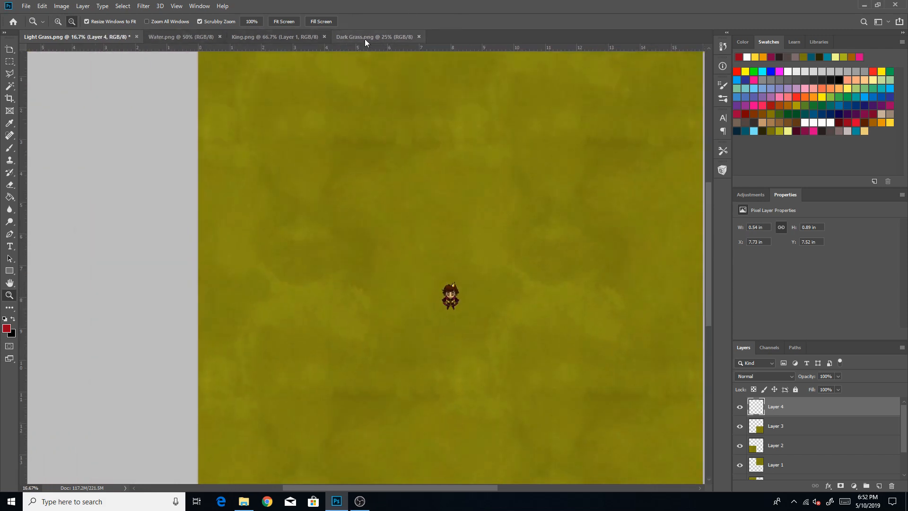
# Switch to Dark Grass.png and examine its clumped grass texture in full and close up
pyautogui.moveTo(367, 36)
pyautogui.mouseDown()
pyautogui.moveTo(405, 124)
pyautogui.moveTo(366, 69)
pyautogui.moveTo(371, 40)
pyautogui.mouseUp()
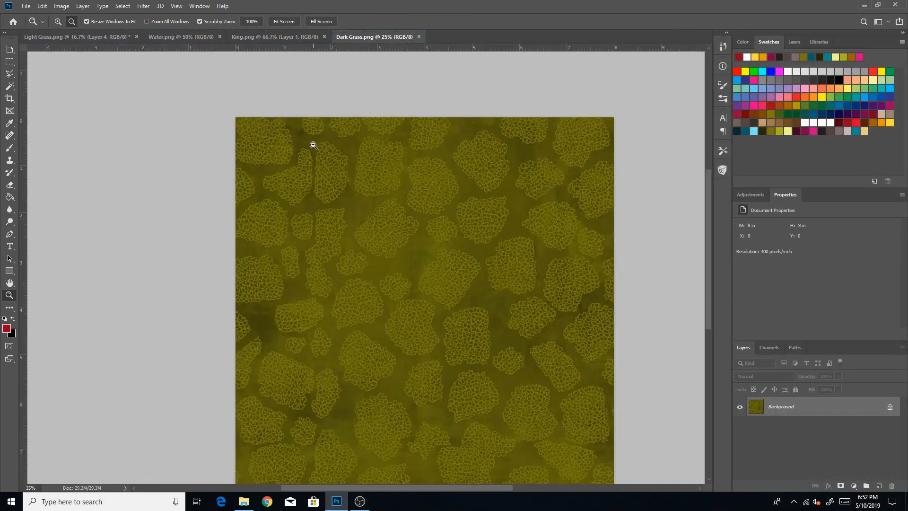
pyautogui.scroll(-3, 302, 150)
pyautogui.click(57, 21)
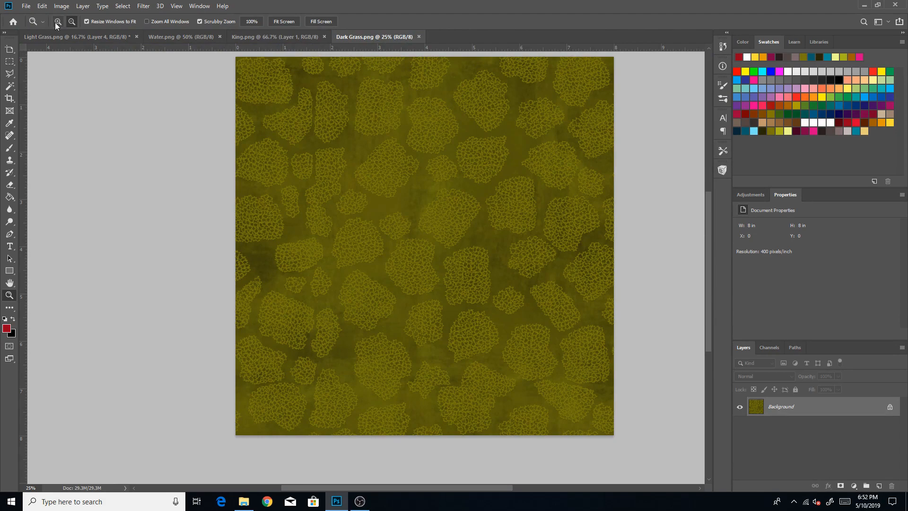
pyautogui.click(448, 204)
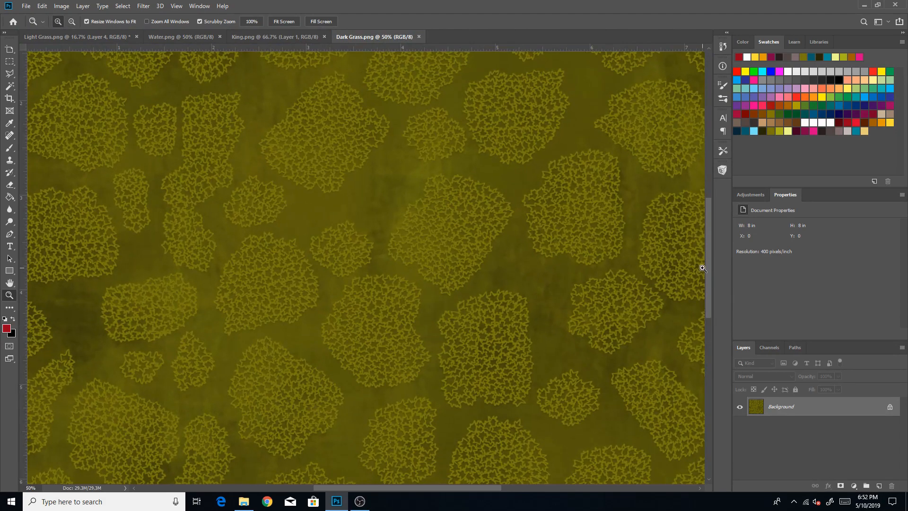
pyautogui.scroll(8, 701, 263)
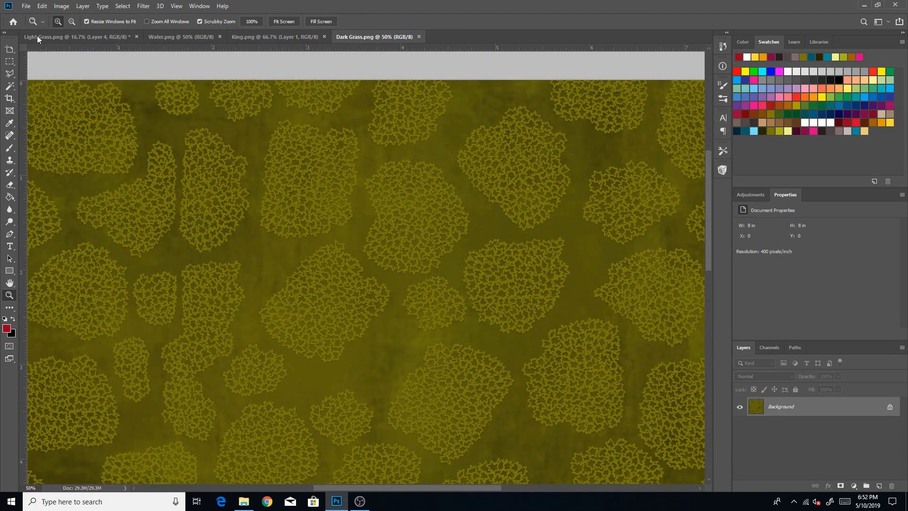
# Paste the king figure onto the dark grass and move it to about X 2.53 in, Y 3.56 in to check its scale
pyautogui.click(72, 22)
pyautogui.click(316, 255)
pyautogui.click(316, 255)
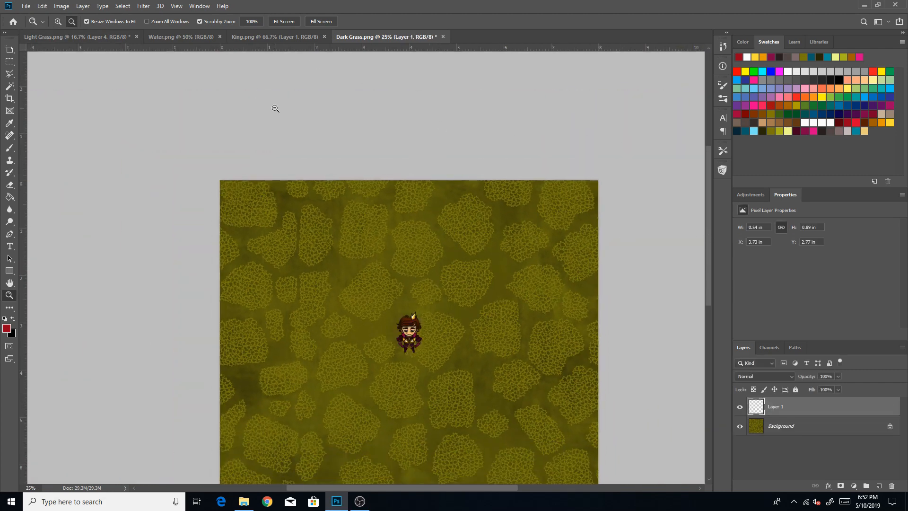
pyautogui.hotkey('ctrl', 'v')
pyautogui.hotkey('ctrl', 't')
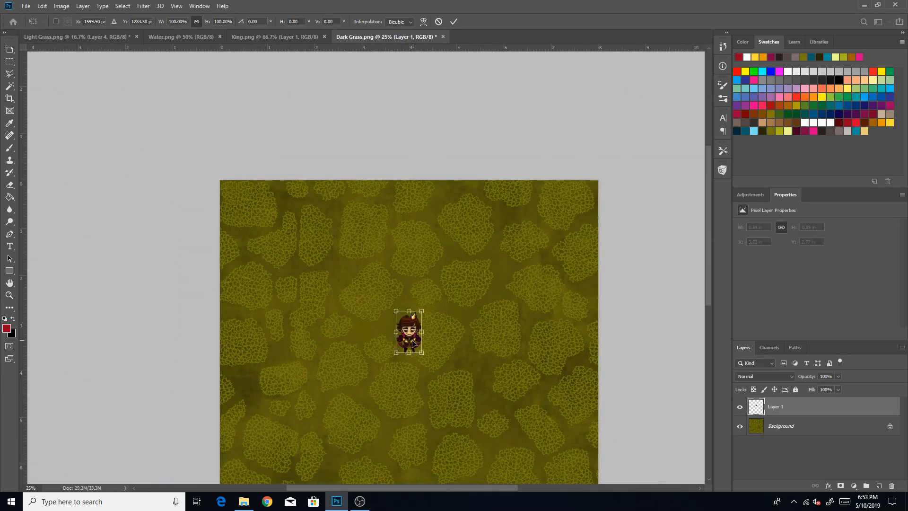
pyautogui.moveTo(412, 341); pyautogui.dragTo(348, 382)
pyautogui.press('Return')
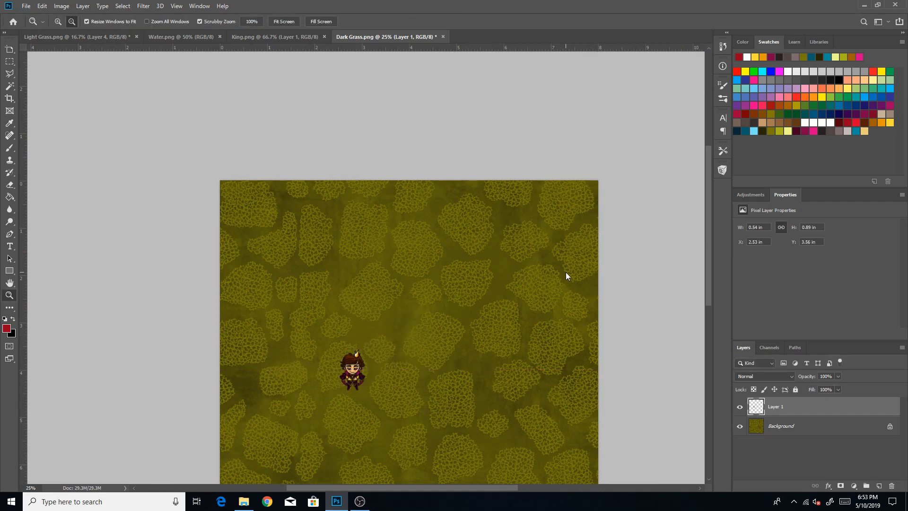
pyautogui.moveTo(706, 260); pyautogui.dragTo(706, 292)
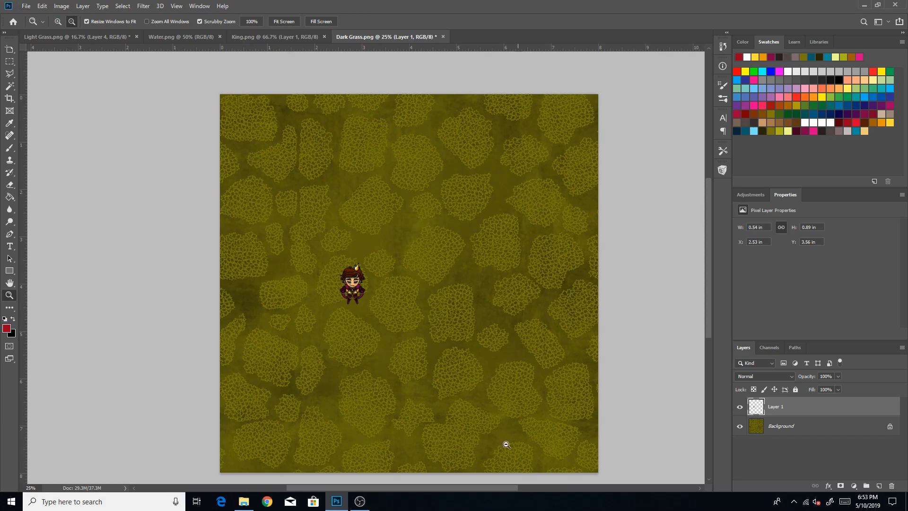
pyautogui.moveTo(449, 489)
pyautogui.mouseDown()
pyautogui.moveTo(426, 486)
pyautogui.moveTo(447, 486)
pyautogui.mouseUp()
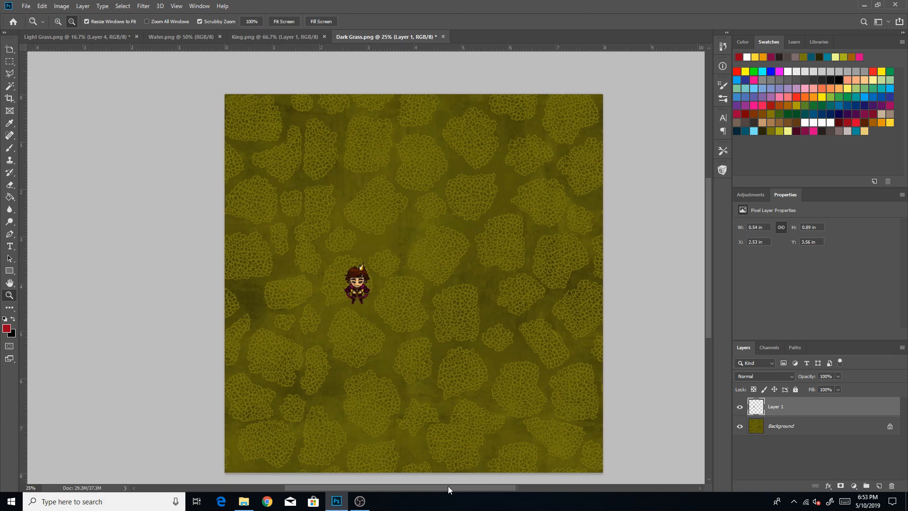
# Start a new document measured in inches with a resolution of 300 pixels/inch
pyautogui.click(26, 6)
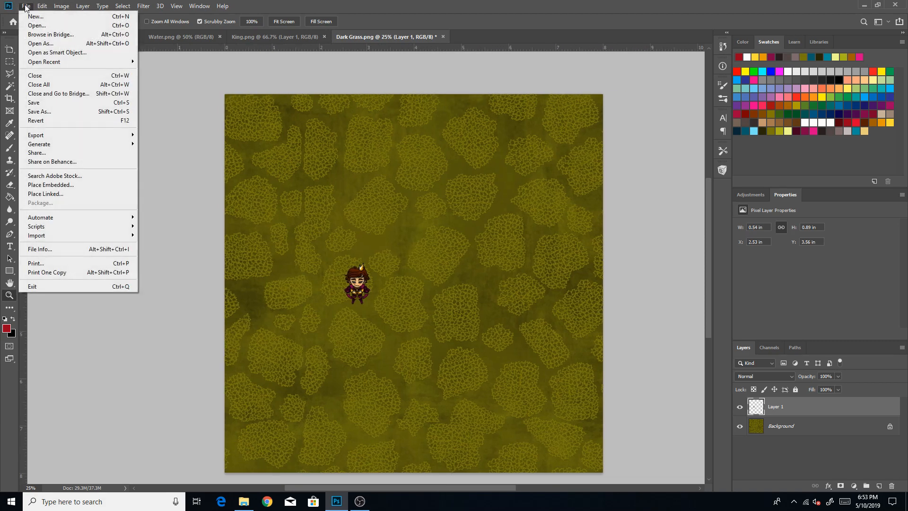
pyautogui.click(24, 5)
pyautogui.click(22, 5)
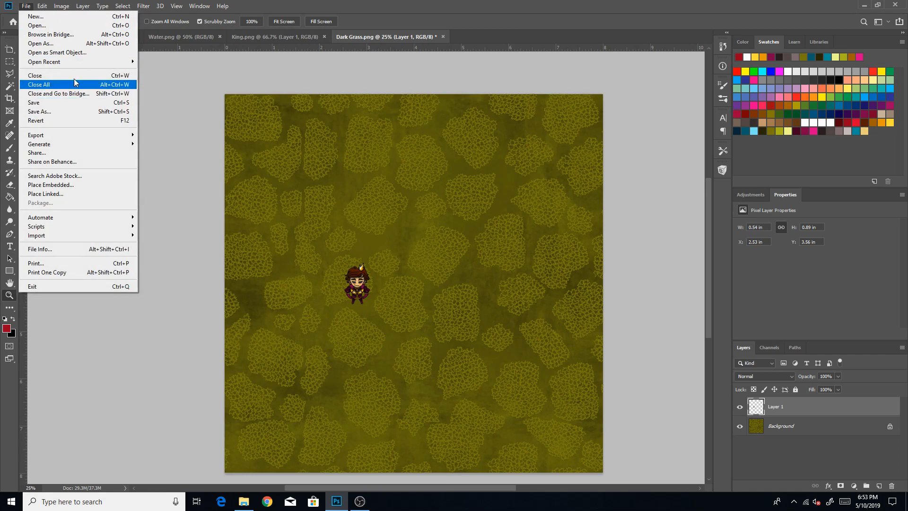
pyautogui.click(65, 17)
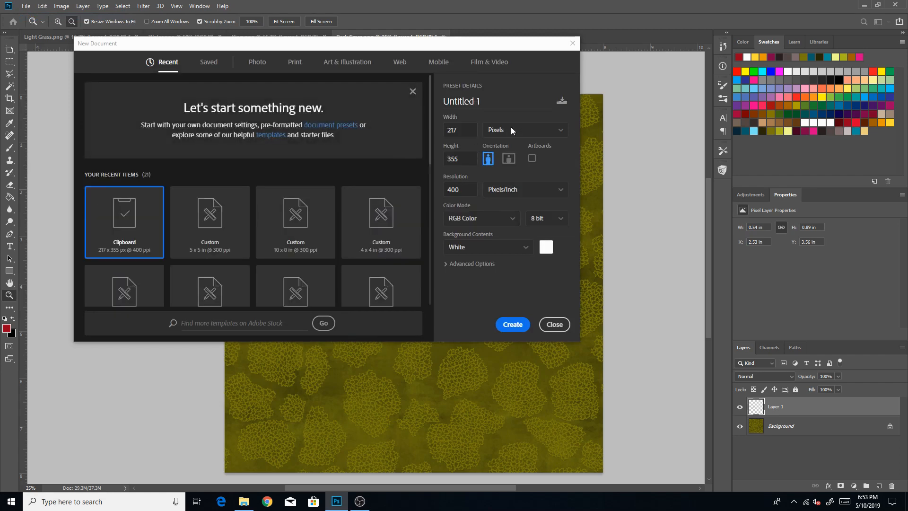
pyautogui.click(510, 129)
pyautogui.click(503, 130)
pyautogui.click(504, 131)
pyautogui.click(516, 163)
pyautogui.click(475, 189)
pyautogui.write('300')
# Set the new document's width and height to 8 inches each and create it
pyautogui.click(471, 133)
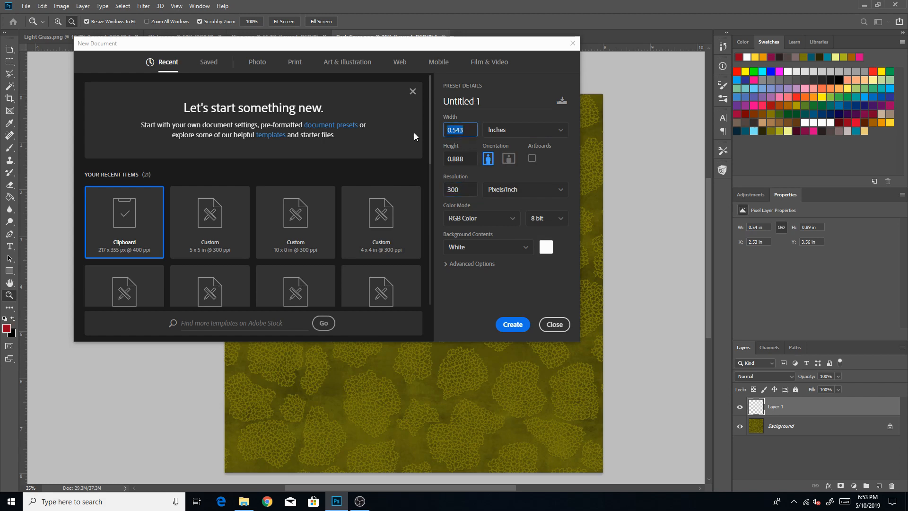
pyautogui.write('8')
pyautogui.press('Tab')
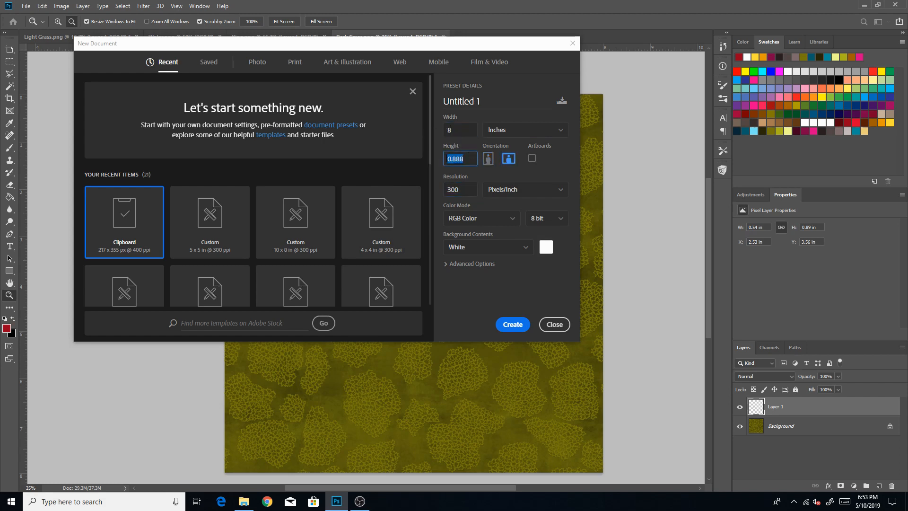
pyautogui.write('8')
pyautogui.press('Tab')
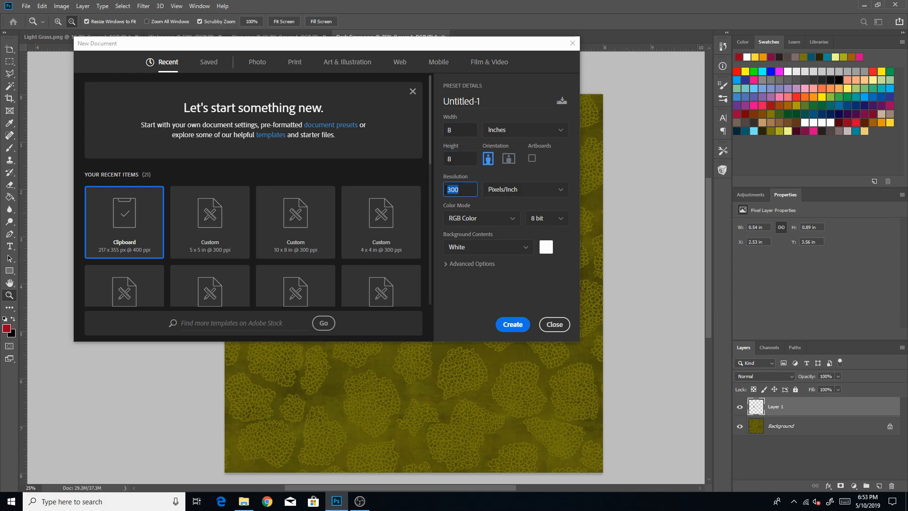
pyautogui.click(451, 189)
pyautogui.click(514, 324)
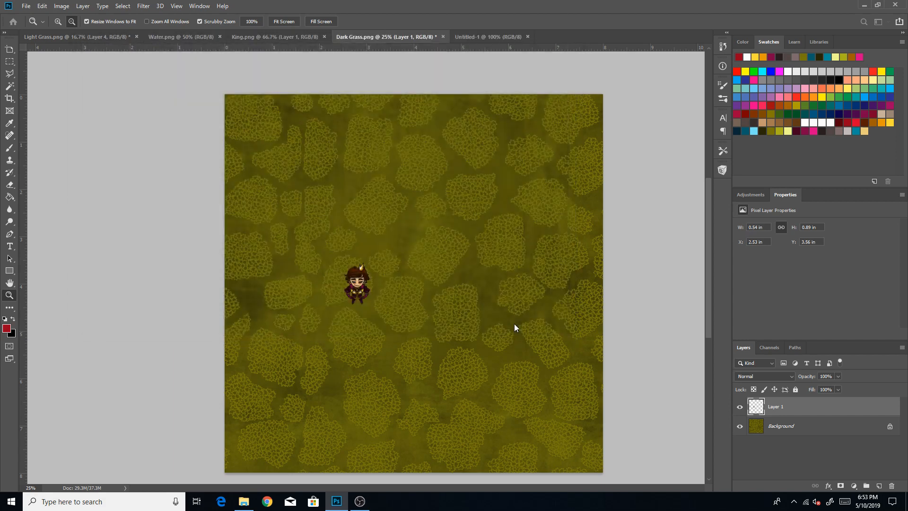
# Paste the copied king figure into the new blank document Untitled-1
pyautogui.click(285, 38)
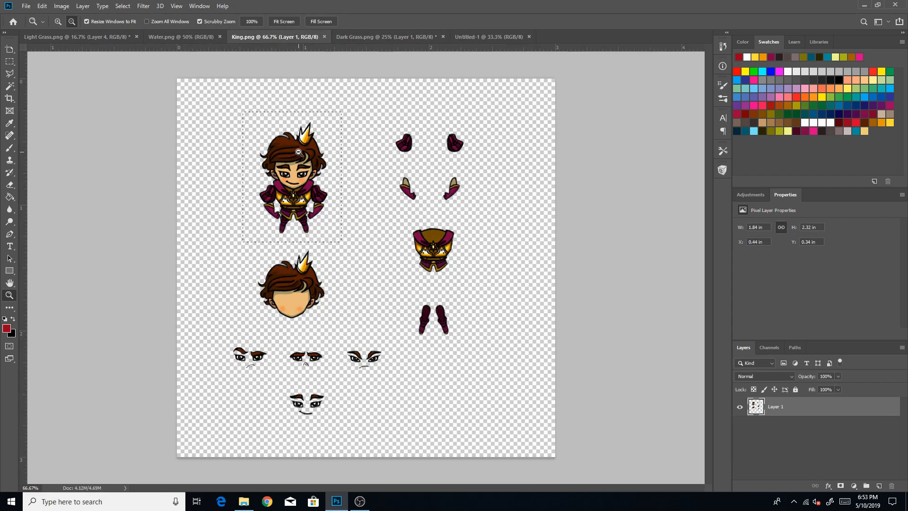
pyautogui.click(480, 36)
pyautogui.hotkey('ctrl', 'v')
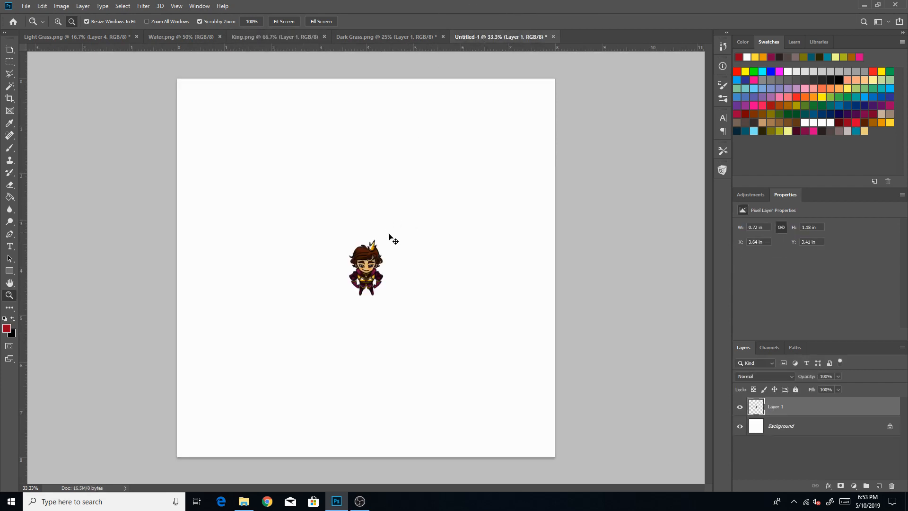
pyautogui.hotkey('ctrl', 't')
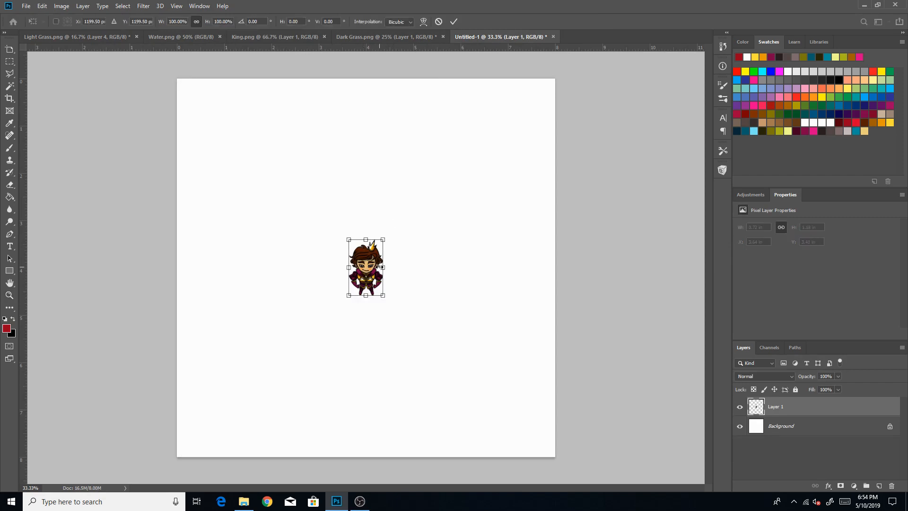
pyautogui.moveTo(381, 267); pyautogui.dragTo(384, 281)
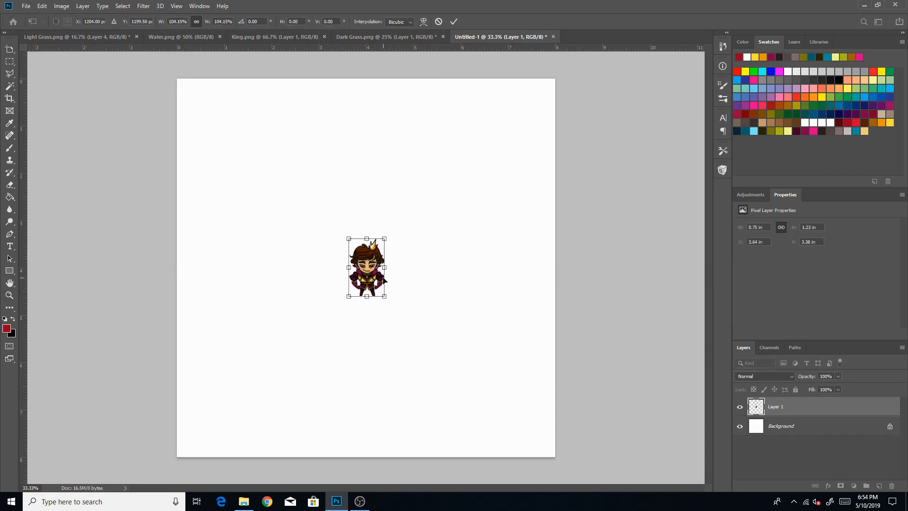
pyautogui.hotkey('ctrl', 'z')
pyautogui.click(451, 24)
pyautogui.press('z')
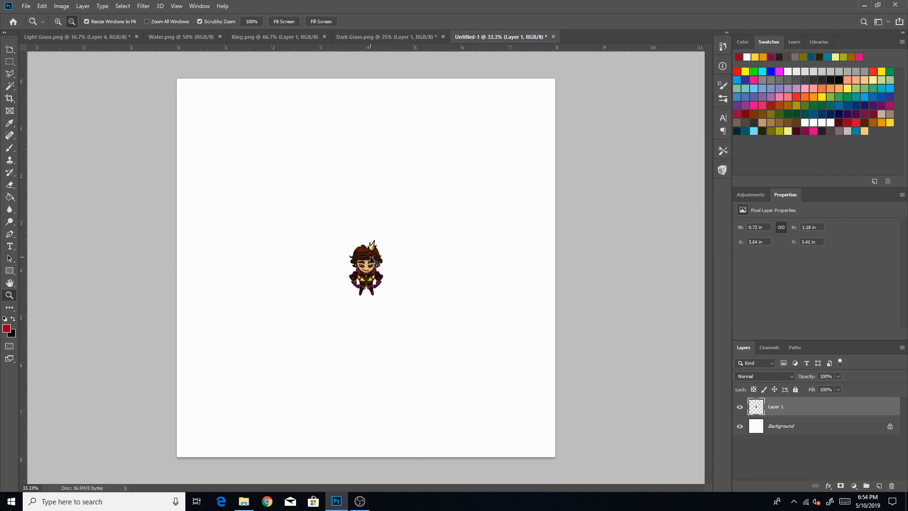
# Move the king figure near the canvas's upper-left corner, at about X 1.37 in, Y 0.61 in
pyautogui.hotkey('ctrl', 't')
pyautogui.moveTo(373, 261); pyautogui.dragTo(266, 128)
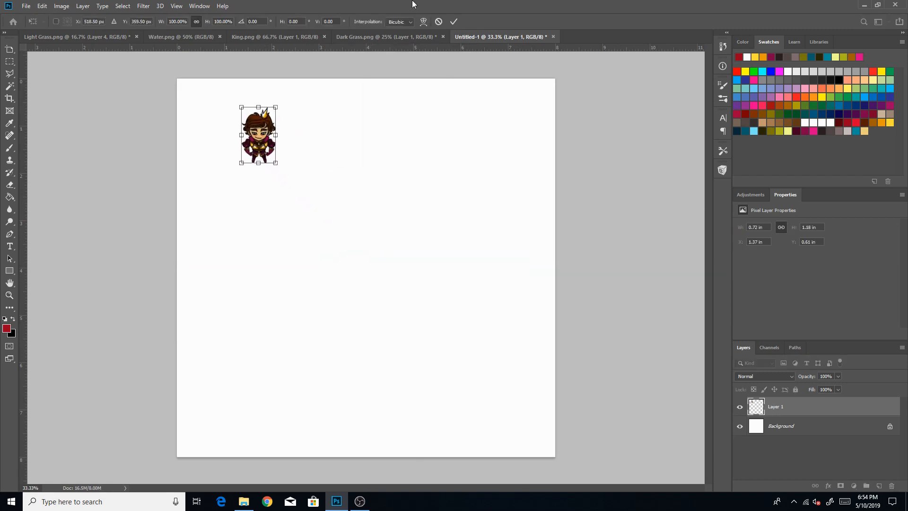
pyautogui.click(457, 22)
pyautogui.press('z')
pyautogui.click(248, 122)
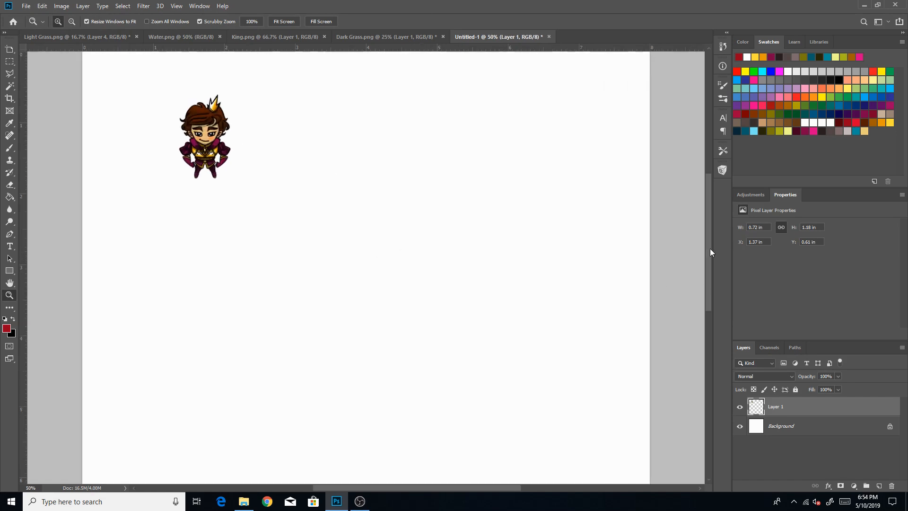
pyautogui.moveTo(710, 249); pyautogui.dragTo(722, 218)
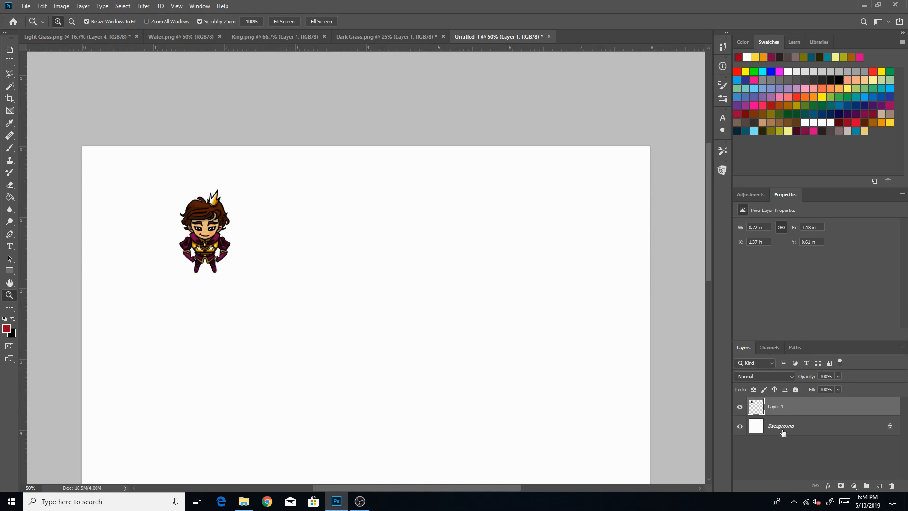
# Add an empty layer directly above the Background and hide the king's layer
pyautogui.click(783, 428)
pyautogui.click(879, 485)
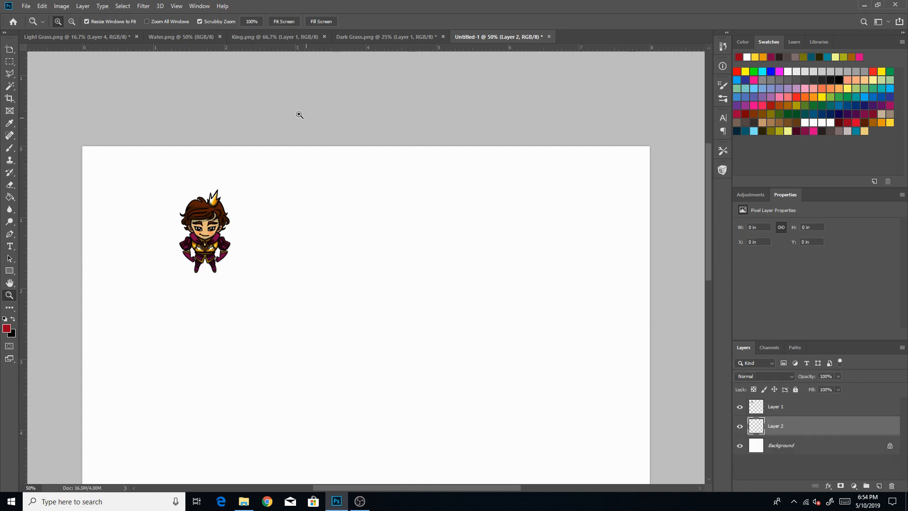
pyautogui.click(73, 22)
pyautogui.click(507, 349)
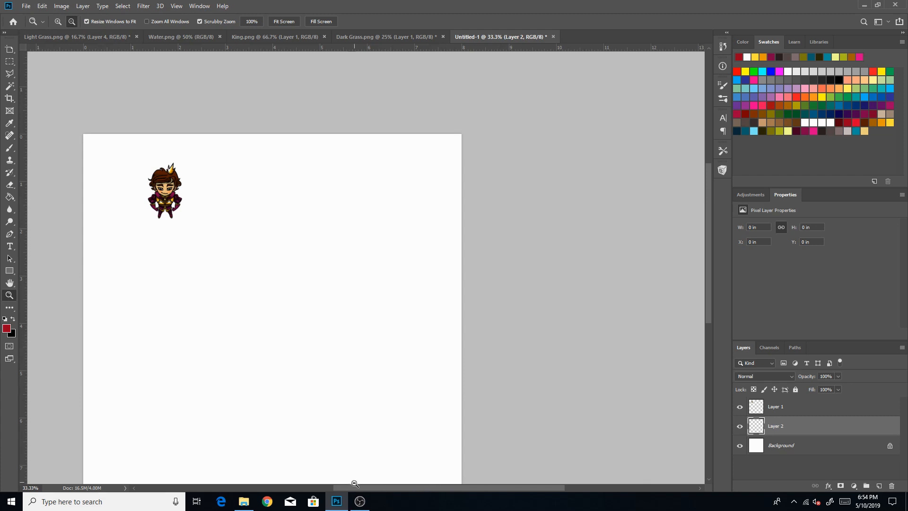
pyautogui.moveTo(356, 488); pyautogui.dragTo(336, 488)
pyautogui.moveTo(707, 237); pyautogui.dragTo(703, 253)
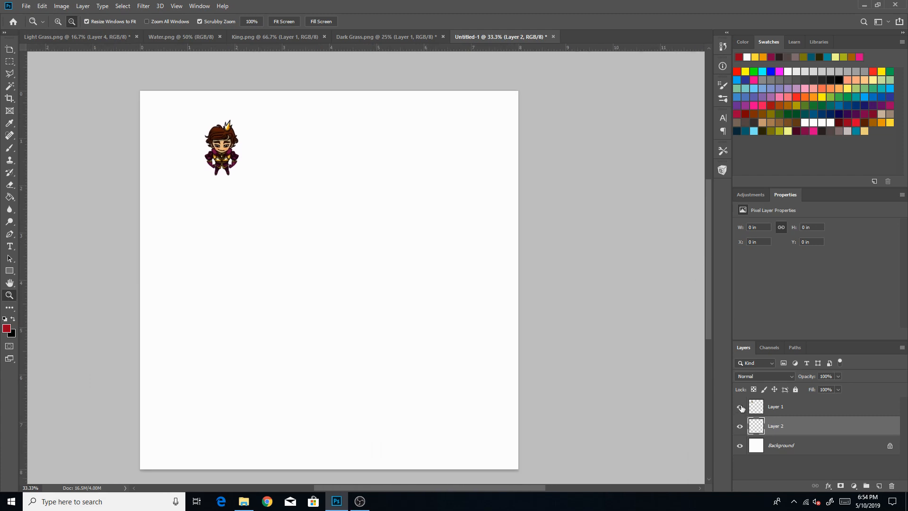
pyautogui.click(739, 407)
pyautogui.moveTo(493, 489); pyautogui.dragTo(487, 471)
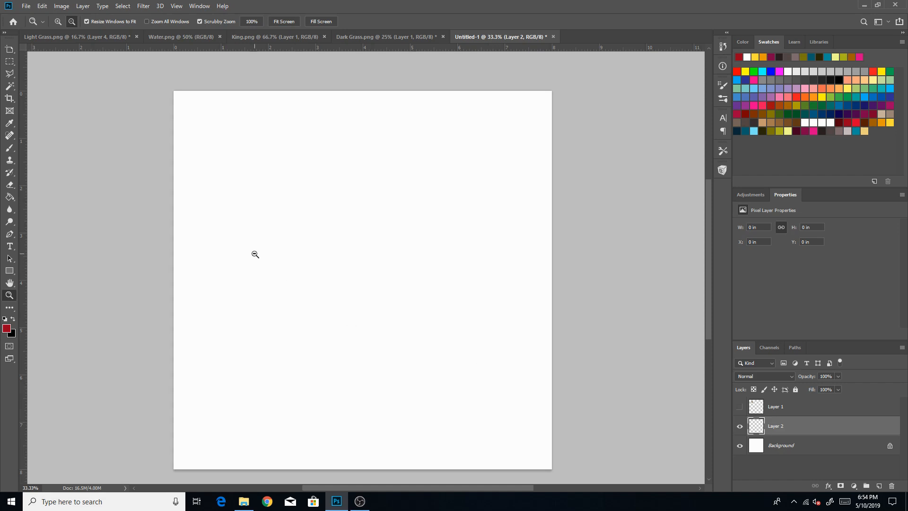
# Fill the whole empty layer with the light blue swatch using the Paint Bucket
pyautogui.click(10, 149)
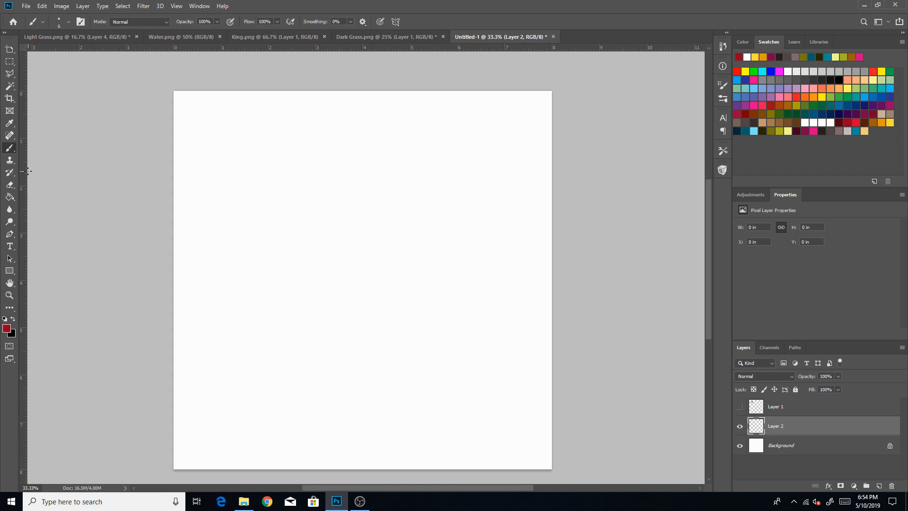
pyautogui.click(9, 197)
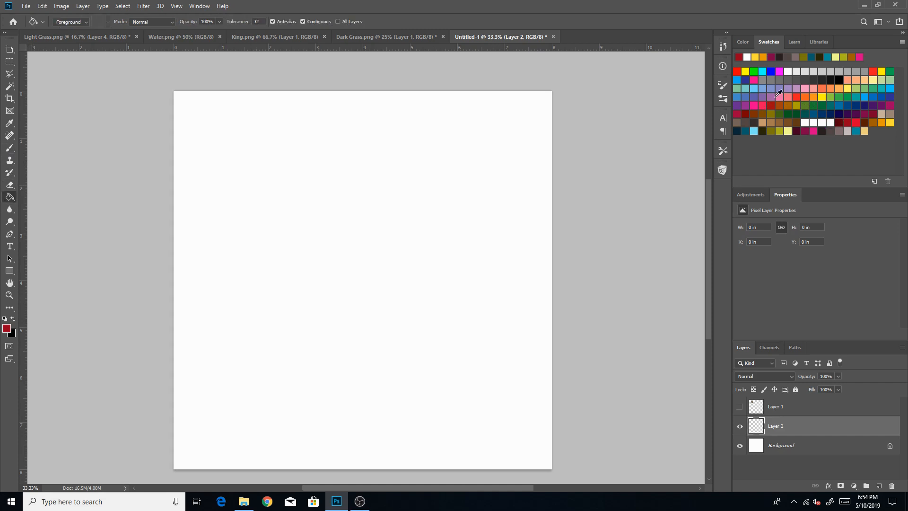
pyautogui.click(754, 131)
pyautogui.click(433, 263)
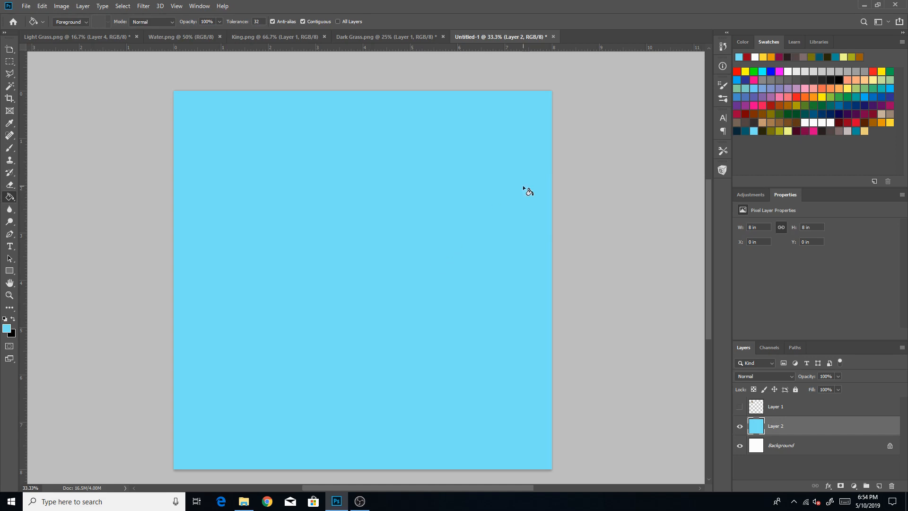
# Choose the favourite brush Kyle's Paintbox - Impressionist for painting, at size 250
pyautogui.click(723, 171)
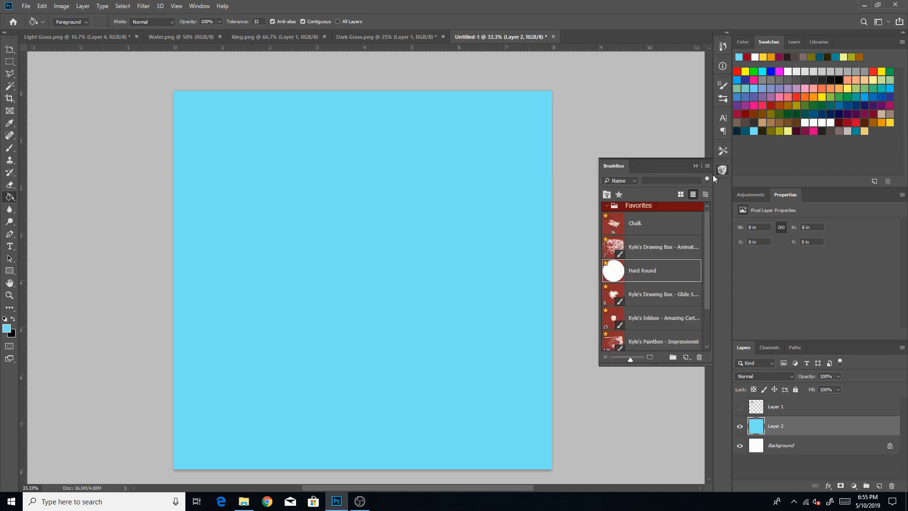
pyautogui.scroll(-3, 651, 276)
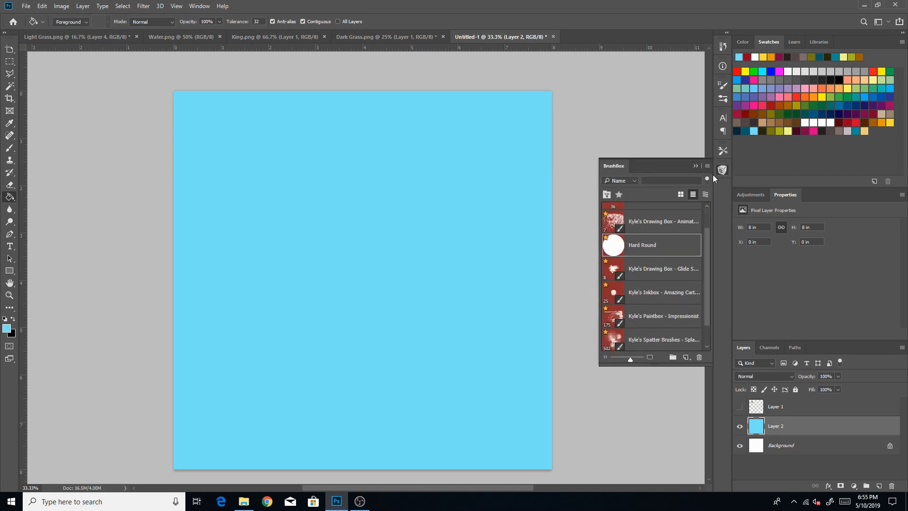
pyautogui.click(661, 315)
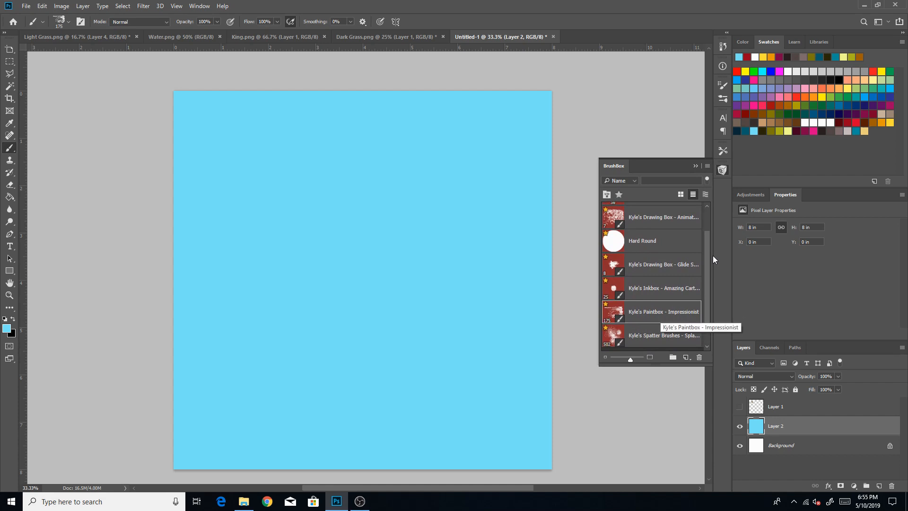
pyautogui.click(695, 166)
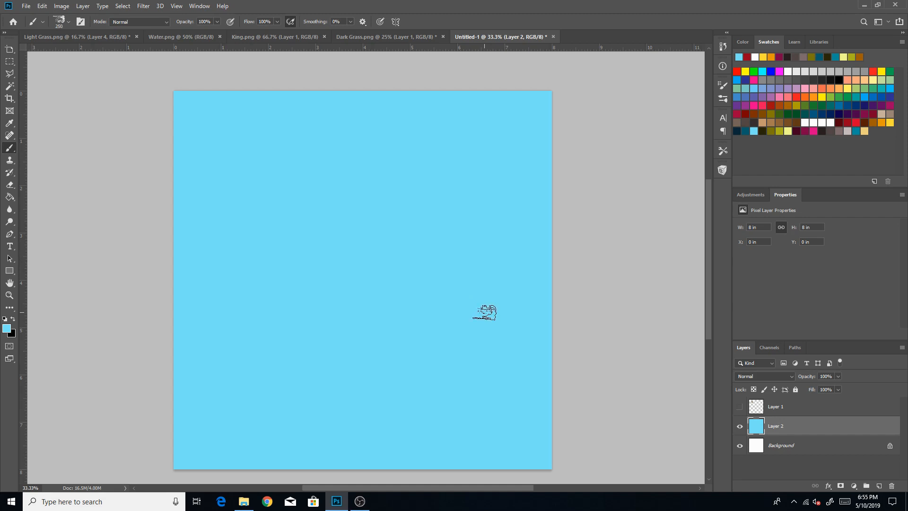
# Paint large white cloud-like patches over the whole light blue fill with the Impressionist brush at size 500
pyautogui.press(']')
pyautogui.click(806, 122)
pyautogui.moveTo(559, 381)
pyautogui.mouseDown()
pyautogui.moveTo(540, 424)
pyautogui.moveTo(543, 450)
pyautogui.moveTo(516, 460)
pyautogui.moveTo(231, 433)
pyautogui.moveTo(190, 439)
pyautogui.moveTo(163, 458)
pyautogui.moveTo(154, 417)
pyautogui.moveTo(174, 384)
pyautogui.moveTo(270, 408)
pyautogui.moveTo(306, 405)
pyautogui.moveTo(356, 381)
pyautogui.moveTo(396, 381)
pyautogui.moveTo(474, 359)
pyautogui.moveTo(492, 379)
pyautogui.moveTo(525, 386)
pyautogui.moveTo(543, 413)
pyautogui.moveTo(521, 342)
pyautogui.moveTo(478, 337)
pyautogui.moveTo(414, 305)
pyautogui.moveTo(333, 305)
pyautogui.moveTo(291, 347)
pyautogui.moveTo(261, 335)
pyautogui.moveTo(202, 357)
pyautogui.moveTo(184, 345)
pyautogui.moveTo(194, 300)
pyautogui.moveTo(236, 259)
pyautogui.moveTo(279, 246)
pyautogui.moveTo(346, 236)
pyautogui.moveTo(477, 274)
pyautogui.moveTo(547, 280)
pyautogui.moveTo(562, 268)
pyautogui.moveTo(523, 203)
pyautogui.moveTo(446, 186)
pyautogui.moveTo(353, 192)
pyautogui.moveTo(304, 222)
pyautogui.moveTo(276, 226)
pyautogui.moveTo(212, 215)
pyautogui.moveTo(188, 230)
pyautogui.moveTo(160, 210)
pyautogui.moveTo(167, 180)
pyautogui.moveTo(204, 161)
pyautogui.moveTo(185, 146)
pyautogui.moveTo(208, 136)
pyautogui.moveTo(238, 141)
pyautogui.moveTo(244, 100)
pyautogui.moveTo(335, 91)
pyautogui.moveTo(388, 163)
pyautogui.moveTo(394, 83)
pyautogui.moveTo(446, 105)
pyautogui.moveTo(472, 159)
pyautogui.moveTo(541, 81)
pyautogui.moveTo(439, 176)
pyautogui.moveTo(512, 196)
pyautogui.moveTo(497, 380)
pyautogui.moveTo(452, 388)
pyautogui.moveTo(449, 302)
pyautogui.moveTo(326, 385)
pyautogui.moveTo(264, 369)
pyautogui.moveTo(233, 391)
pyautogui.moveTo(328, 395)
pyautogui.mouseUp()
pyautogui.moveTo(395, 304)
pyautogui.mouseDown()
pyautogui.moveTo(313, 282)
pyautogui.moveTo(361, 310)
pyautogui.mouseUp()
pyautogui.moveTo(374, 347)
pyautogui.mouseDown()
pyautogui.moveTo(403, 325)
pyautogui.moveTo(396, 254)
pyautogui.moveTo(348, 215)
pyautogui.mouseUp()
pyautogui.moveTo(416, 206)
pyautogui.mouseDown()
pyautogui.moveTo(517, 203)
pyautogui.moveTo(415, 187)
pyautogui.moveTo(541, 131)
pyautogui.moveTo(482, 98)
pyautogui.mouseUp()
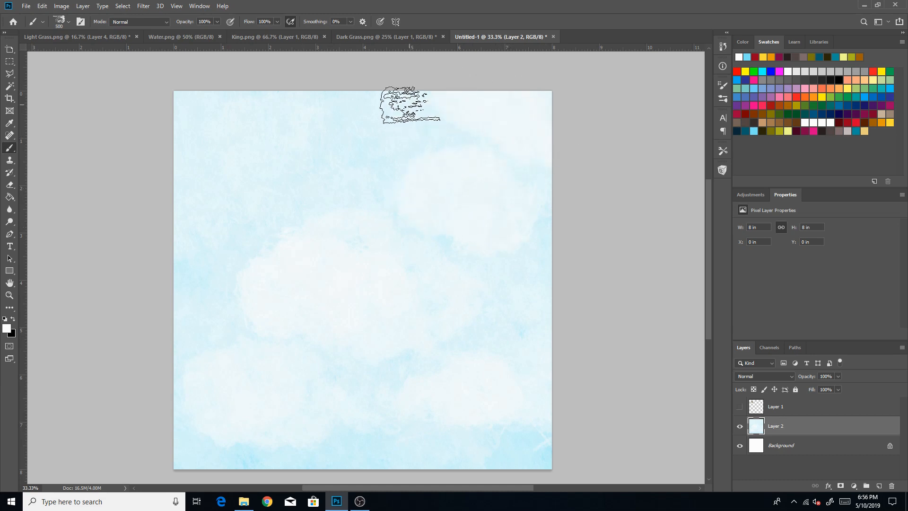
pyautogui.moveTo(313, 115)
pyautogui.mouseDown()
pyautogui.moveTo(229, 86)
pyautogui.moveTo(243, 152)
pyautogui.moveTo(169, 124)
pyautogui.moveTo(194, 134)
pyautogui.moveTo(241, 182)
pyautogui.moveTo(177, 215)
pyautogui.mouseUp()
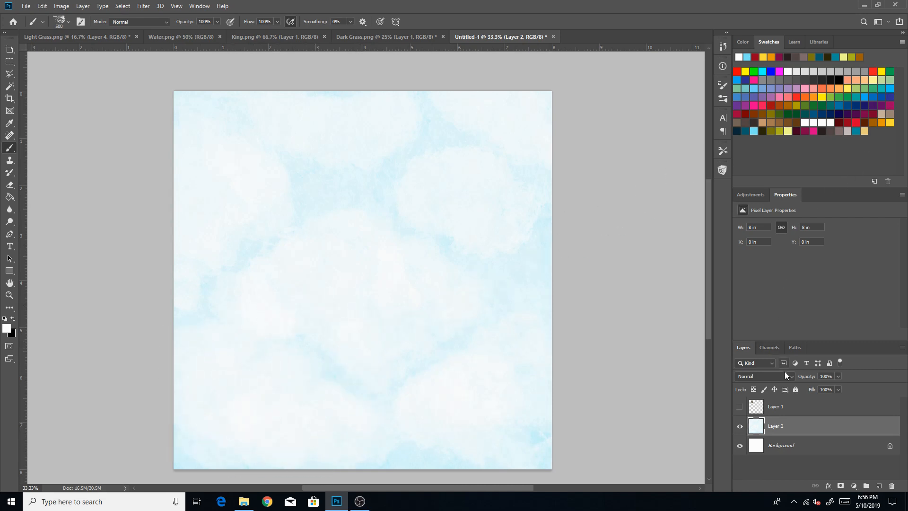
# Try pink strokes along the canvas's right and left edges at brush sizes 500 and 700, undoing each one
pyautogui.click(814, 130)
pyautogui.click(530, 428)
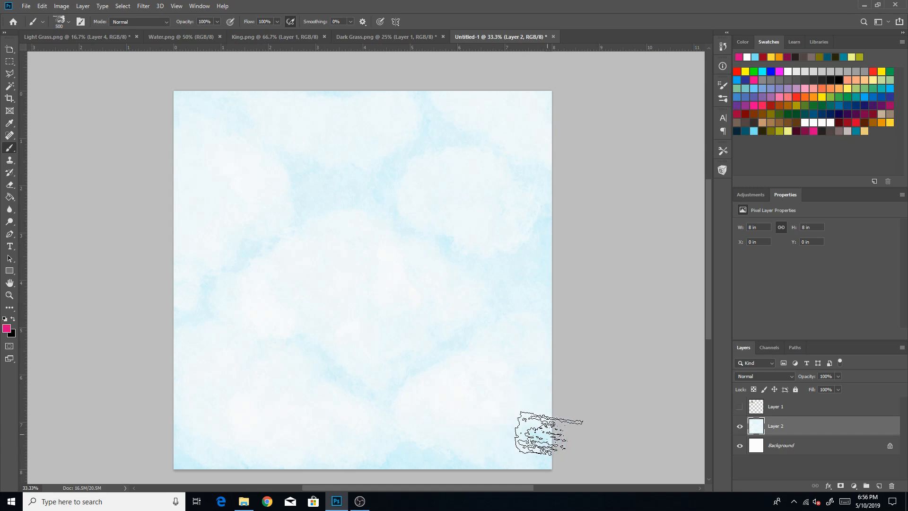
pyautogui.moveTo(519, 468)
pyautogui.mouseDown()
pyautogui.moveTo(548, 430)
pyautogui.moveTo(509, 462)
pyautogui.moveTo(536, 418)
pyautogui.moveTo(477, 450)
pyautogui.moveTo(521, 450)
pyautogui.moveTo(534, 418)
pyautogui.mouseUp()
pyautogui.hotkey('ctrl', 'z')
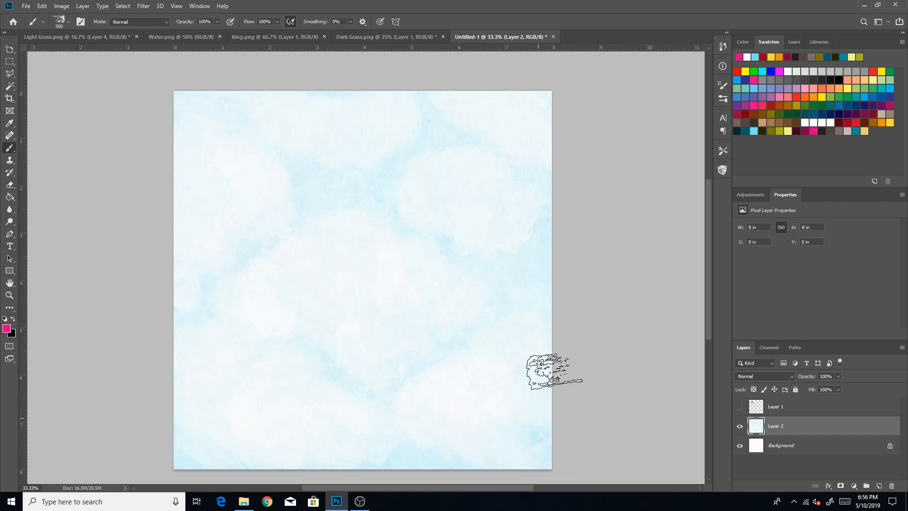
pyautogui.press(']')
pyautogui.press(']')
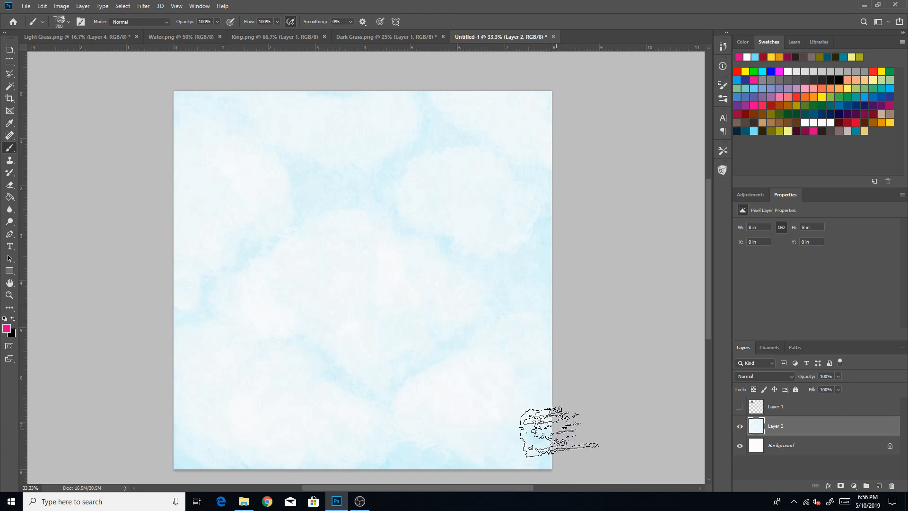
pyautogui.moveTo(559, 431)
pyautogui.mouseDown()
pyautogui.moveTo(535, 427)
pyautogui.moveTo(556, 436)
pyautogui.moveTo(504, 447)
pyautogui.moveTo(520, 425)
pyautogui.moveTo(491, 472)
pyautogui.moveTo(495, 422)
pyautogui.moveTo(464, 461)
pyautogui.moveTo(468, 416)
pyautogui.moveTo(484, 435)
pyautogui.moveTo(487, 405)
pyautogui.mouseUp()
pyautogui.hotkey('ctrl', 'z')
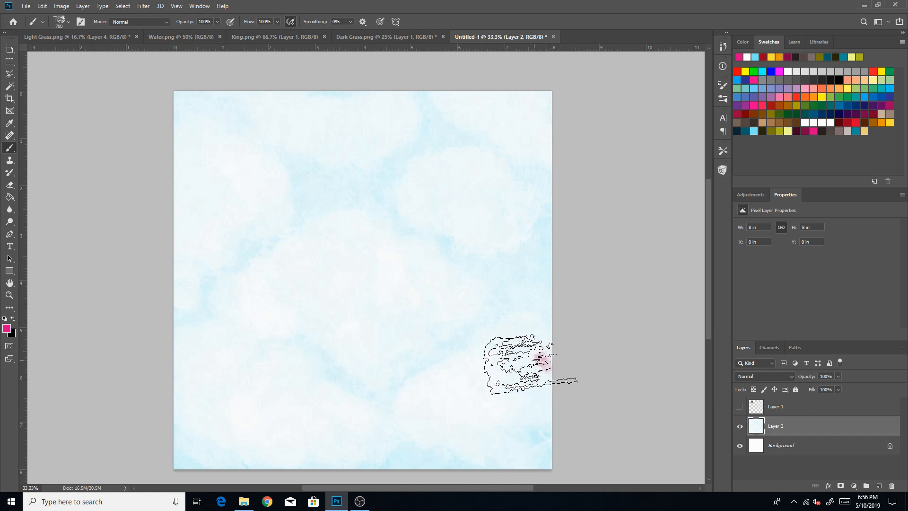
pyautogui.moveTo(524, 409)
pyautogui.mouseDown()
pyautogui.moveTo(479, 395)
pyautogui.moveTo(464, 371)
pyautogui.moveTo(444, 442)
pyautogui.moveTo(525, 437)
pyautogui.moveTo(492, 359)
pyautogui.moveTo(478, 374)
pyautogui.moveTo(496, 364)
pyautogui.mouseUp()
pyautogui.hotkey('ctrl', 'z')
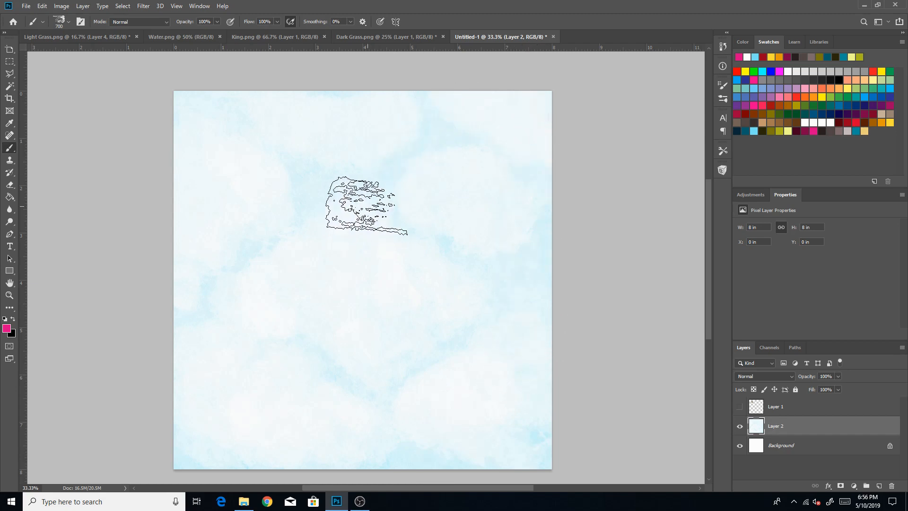
pyautogui.moveTo(170, 85)
pyautogui.mouseDown()
pyautogui.moveTo(169, 234)
pyautogui.moveTo(183, 447)
pyautogui.moveTo(207, 478)
pyautogui.moveTo(174, 155)
pyautogui.moveTo(195, 81)
pyautogui.moveTo(199, 242)
pyautogui.moveTo(223, 442)
pyautogui.mouseUp()
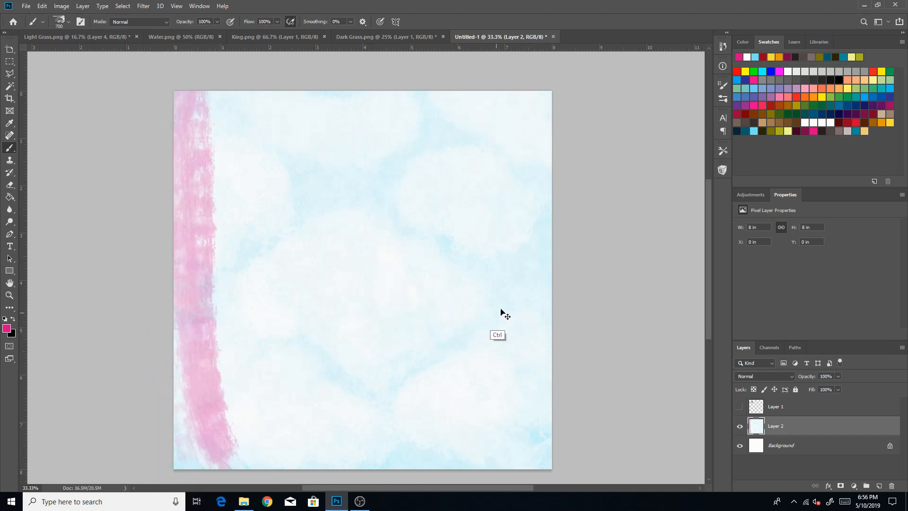
pyautogui.hotkey('ctrl', 'z')
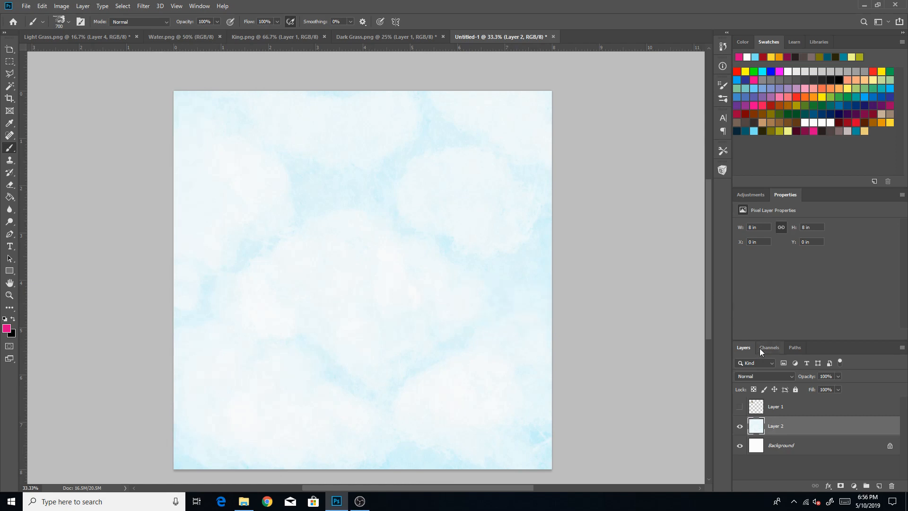
# Paint translucent pale gray strokes over the whole texture with the size 700 brush to mute the blue and white
pyautogui.click(849, 134)
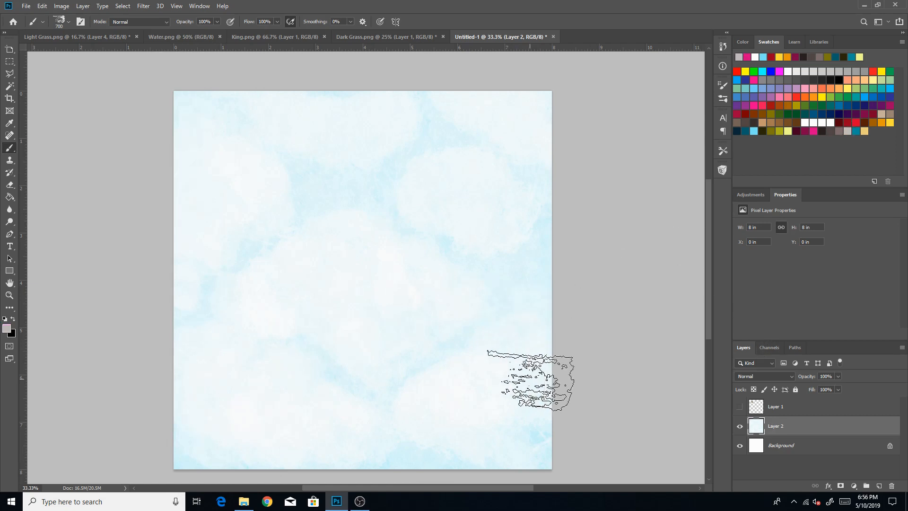
pyautogui.moveTo(456, 454)
pyautogui.mouseDown()
pyautogui.moveTo(427, 467)
pyautogui.moveTo(375, 463)
pyautogui.moveTo(288, 349)
pyautogui.moveTo(244, 321)
pyautogui.moveTo(161, 325)
pyautogui.moveTo(208, 330)
pyautogui.moveTo(218, 321)
pyautogui.moveTo(223, 380)
pyautogui.moveTo(160, 382)
pyautogui.mouseUp()
pyautogui.moveTo(172, 454)
pyautogui.mouseDown()
pyautogui.moveTo(309, 416)
pyautogui.moveTo(362, 457)
pyautogui.moveTo(325, 458)
pyautogui.moveTo(310, 362)
pyautogui.moveTo(274, 300)
pyautogui.moveTo(206, 271)
pyautogui.moveTo(214, 218)
pyautogui.moveTo(205, 147)
pyautogui.moveTo(188, 119)
pyautogui.moveTo(238, 100)
pyautogui.moveTo(285, 155)
pyautogui.moveTo(239, 144)
pyautogui.moveTo(277, 129)
pyautogui.moveTo(285, 177)
pyautogui.moveTo(258, 231)
pyautogui.moveTo(234, 225)
pyautogui.moveTo(262, 212)
pyautogui.moveTo(321, 262)
pyautogui.moveTo(351, 366)
pyautogui.moveTo(354, 347)
pyautogui.moveTo(378, 358)
pyautogui.moveTo(422, 356)
pyautogui.moveTo(496, 430)
pyautogui.moveTo(525, 446)
pyautogui.moveTo(531, 466)
pyautogui.moveTo(545, 442)
pyautogui.moveTo(495, 389)
pyautogui.mouseUp()
pyautogui.moveTo(429, 361)
pyautogui.mouseDown()
pyautogui.moveTo(358, 290)
pyautogui.moveTo(327, 274)
pyautogui.moveTo(299, 185)
pyautogui.moveTo(329, 93)
pyautogui.moveTo(319, 82)
pyautogui.moveTo(328, 107)
pyautogui.moveTo(383, 113)
pyautogui.moveTo(365, 226)
pyautogui.moveTo(380, 243)
pyautogui.moveTo(520, 322)
pyautogui.moveTo(536, 310)
pyautogui.moveTo(521, 265)
pyautogui.moveTo(419, 222)
pyautogui.moveTo(420, 113)
pyautogui.moveTo(180, 104)
pyautogui.moveTo(179, 420)
pyautogui.moveTo(201, 441)
pyautogui.moveTo(194, 445)
pyautogui.moveTo(209, 421)
pyautogui.moveTo(279, 443)
pyautogui.moveTo(292, 472)
pyautogui.moveTo(357, 411)
pyautogui.mouseUp()
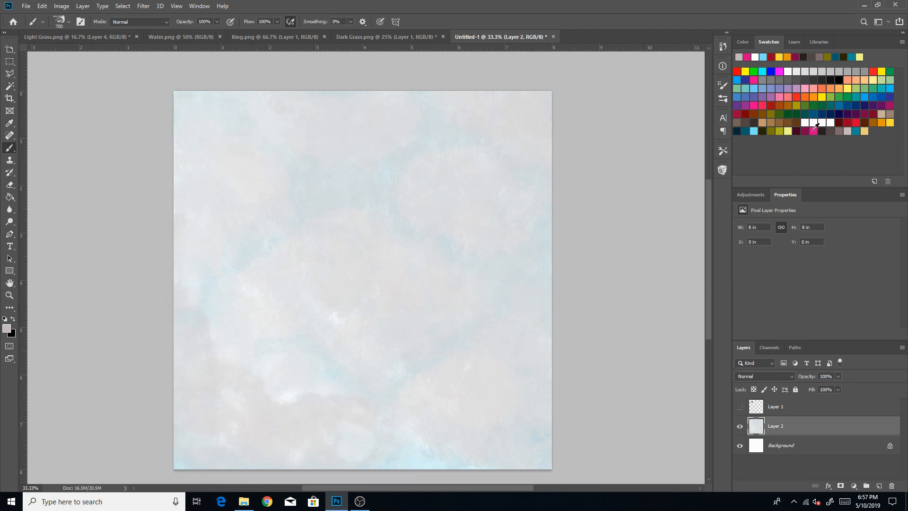
# Blend light blue strokes and then soft white patches over the gray with the size 700 brush
pyautogui.click(754, 130)
pyautogui.moveTo(523, 360)
pyautogui.mouseDown()
pyautogui.moveTo(531, 425)
pyautogui.moveTo(472, 440)
pyautogui.moveTo(458, 434)
pyautogui.moveTo(393, 465)
pyautogui.moveTo(320, 416)
pyautogui.moveTo(304, 458)
pyautogui.moveTo(213, 448)
pyautogui.mouseUp()
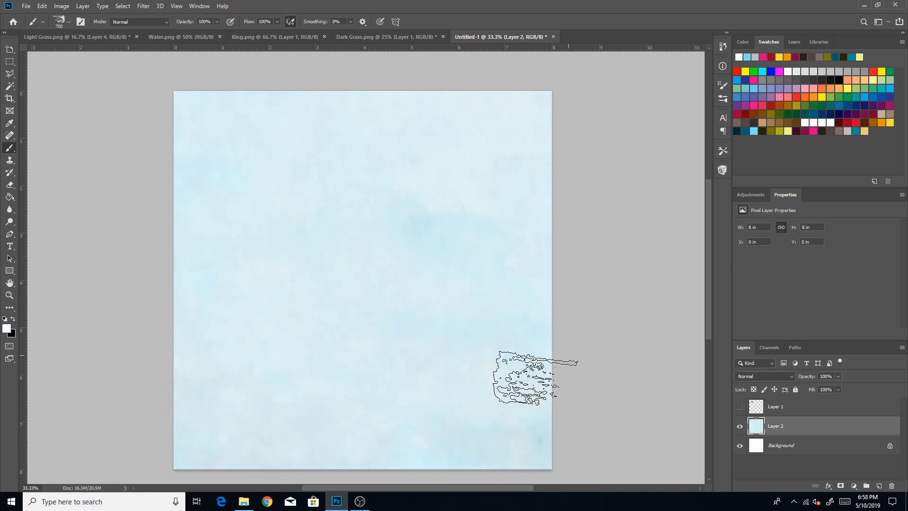
pyautogui.moveTo(534, 377)
pyautogui.mouseDown()
pyautogui.moveTo(533, 394)
pyautogui.moveTo(458, 366)
pyautogui.moveTo(409, 362)
pyautogui.moveTo(416, 393)
pyautogui.moveTo(520, 411)
pyautogui.moveTo(565, 354)
pyautogui.moveTo(423, 295)
pyautogui.moveTo(389, 270)
pyautogui.moveTo(304, 279)
pyautogui.moveTo(513, 301)
pyautogui.mouseUp()
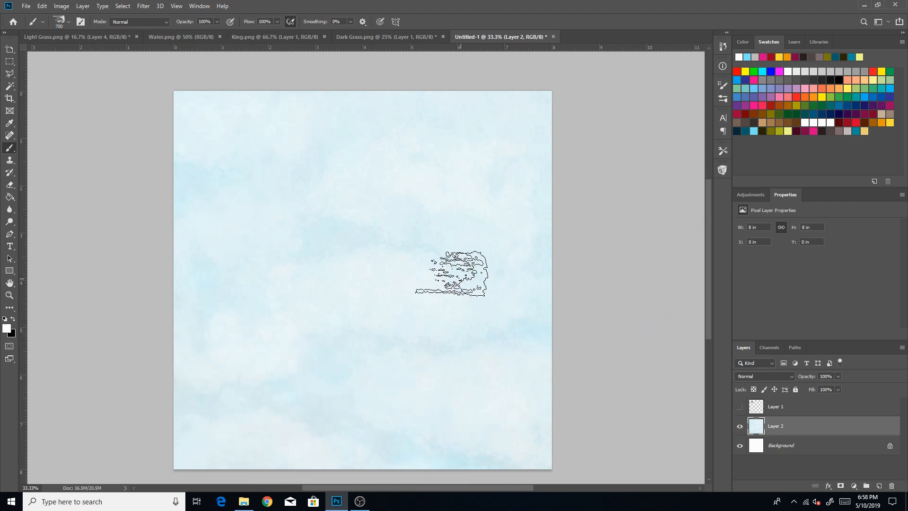
# Scatter fine white specks across the texture with one of Kyle's Spatter Brushes at size 175
pyautogui.click(722, 169)
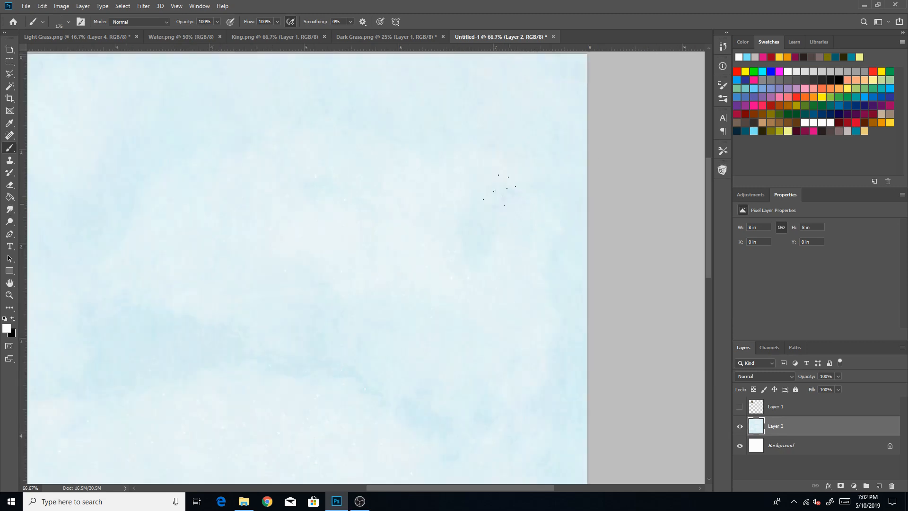
pyautogui.moveTo(495, 246)
pyautogui.mouseDown()
pyautogui.moveTo(450, 283)
pyautogui.moveTo(520, 340)
pyautogui.moveTo(491, 227)
pyautogui.moveTo(475, 424)
pyautogui.mouseUp()
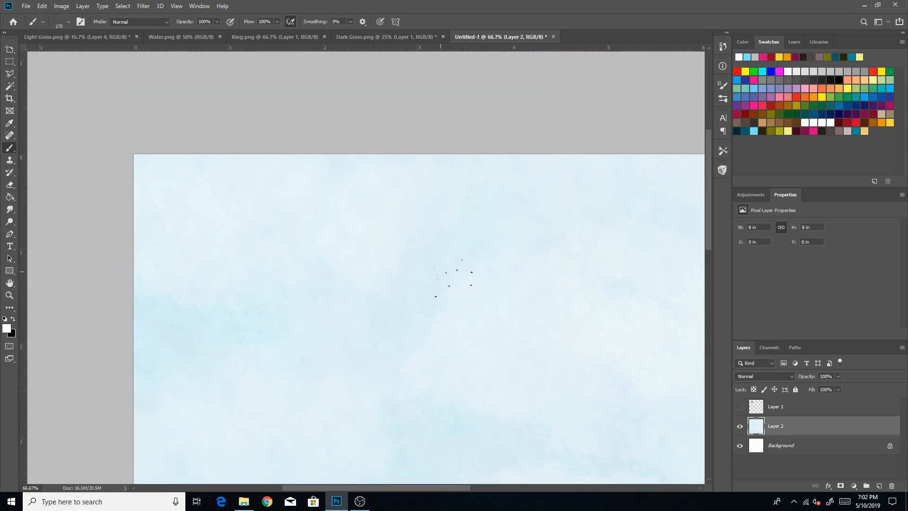
pyautogui.scroll(-5, 454, 279)
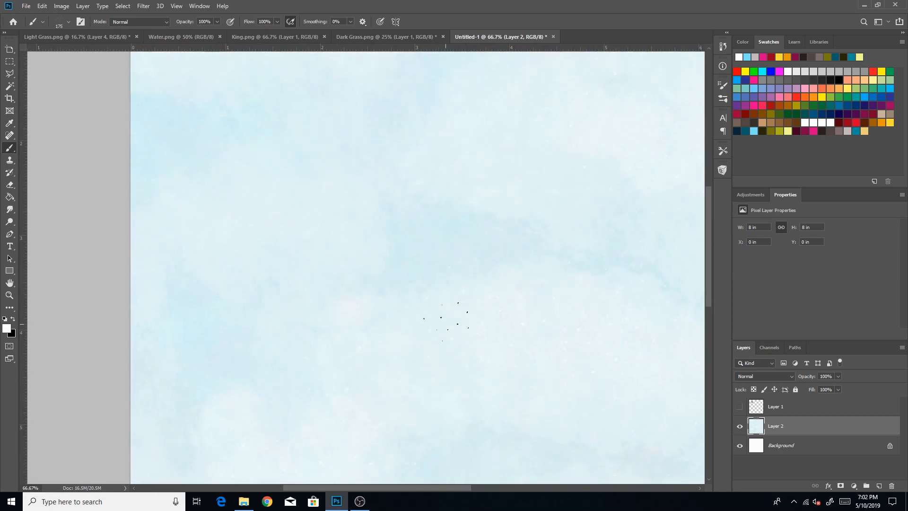
pyautogui.scroll(-5, 502, 333)
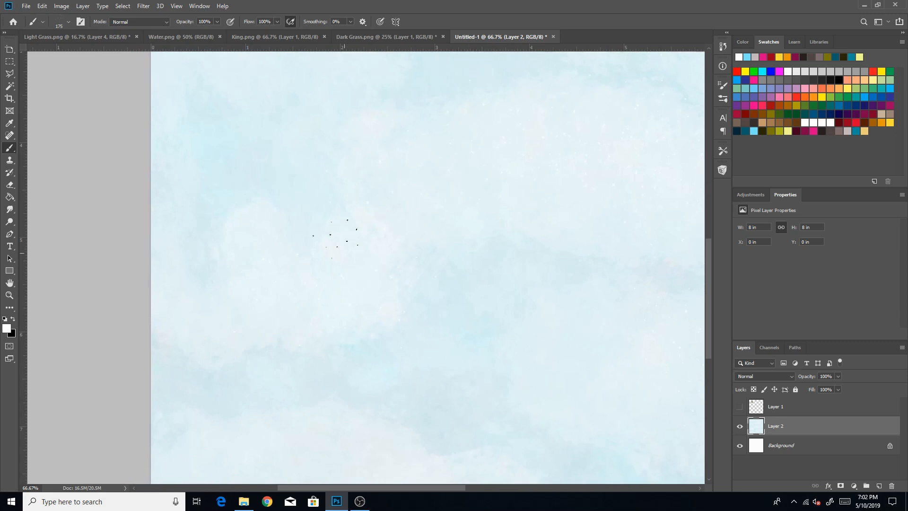
# Add larger white specks across the texture with the spatter brush at size 500
pyautogui.click(9, 293)
pyautogui.click(576, 317)
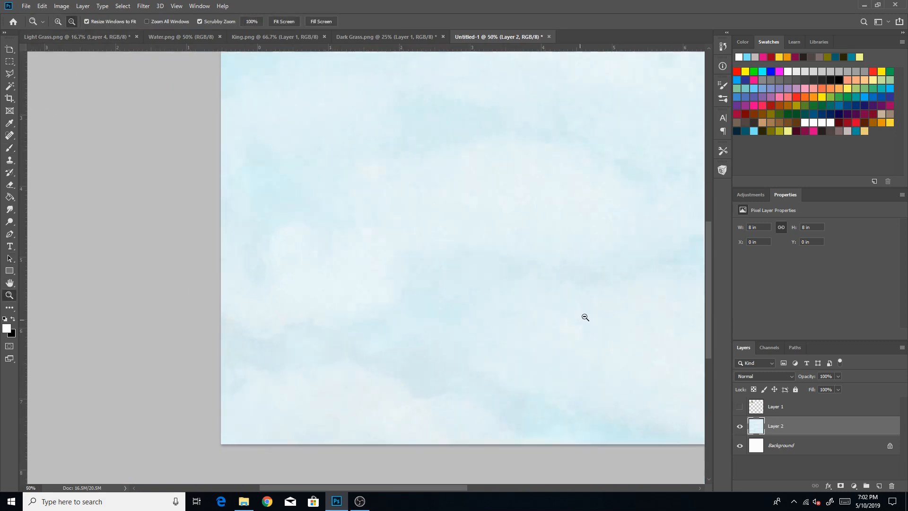
pyautogui.click(584, 316)
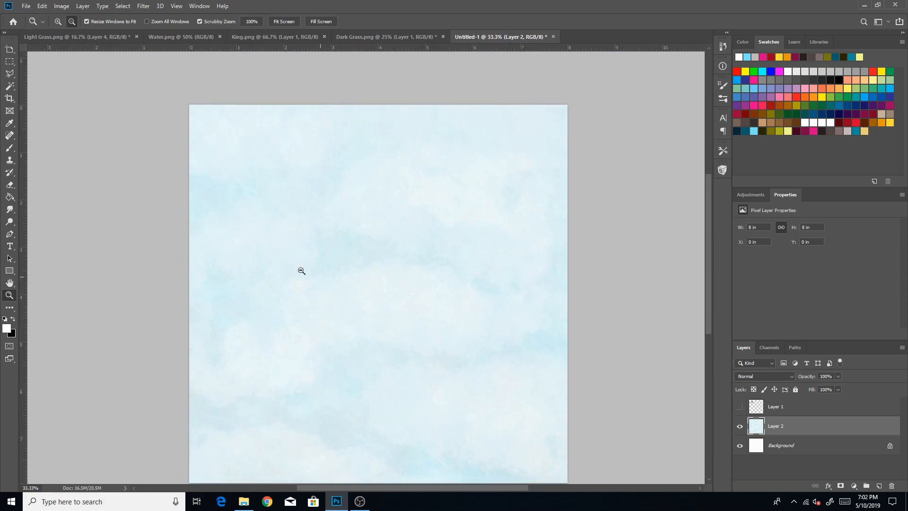
pyautogui.click(10, 148)
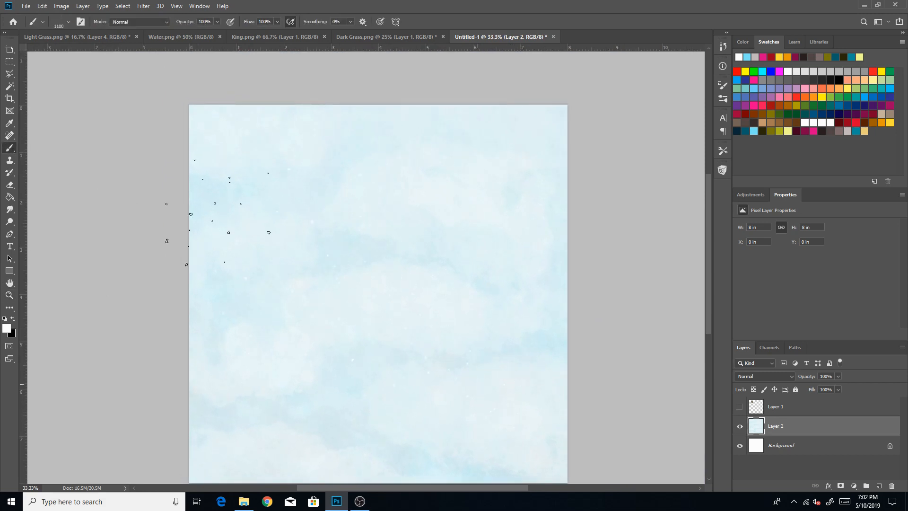
pyautogui.press('[')
pyautogui.moveTo(470, 398)
pyautogui.mouseDown()
pyautogui.moveTo(460, 336)
pyautogui.moveTo(457, 386)
pyautogui.mouseUp()
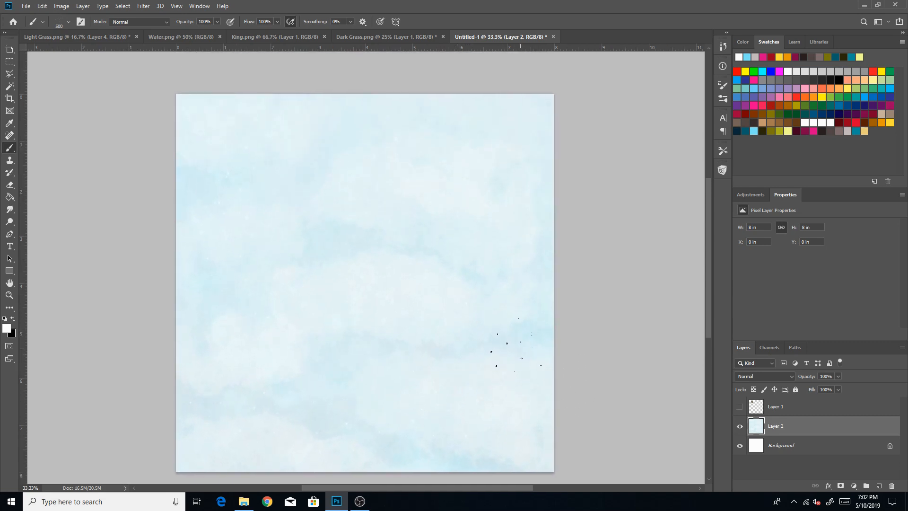
# Start an Offset filter on the painted layer with Wrap Around, shifting it about 1113 pixels right horizontally
pyautogui.click(145, 7)
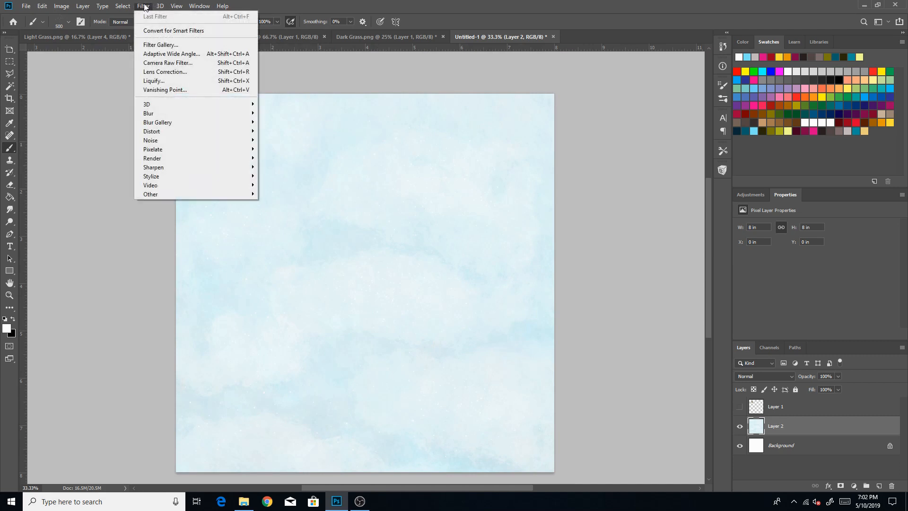
pyautogui.moveTo(208, 193)
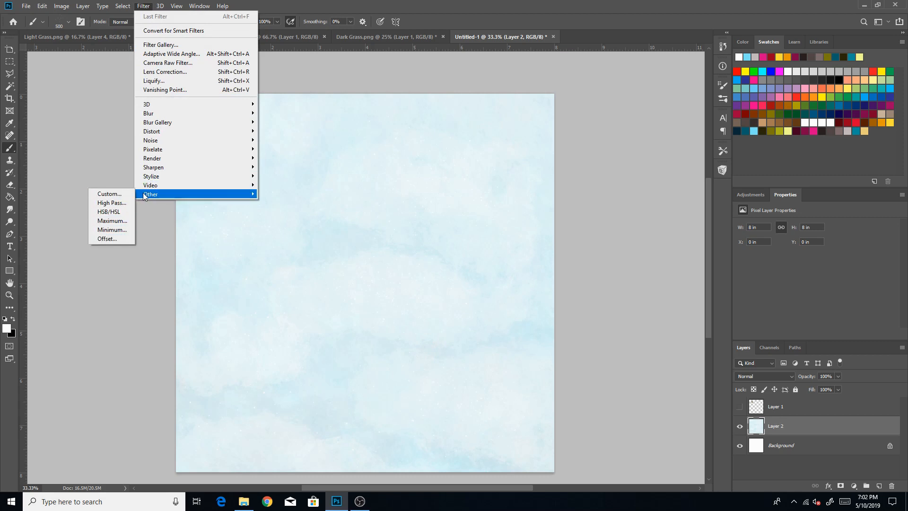
pyautogui.click(116, 238)
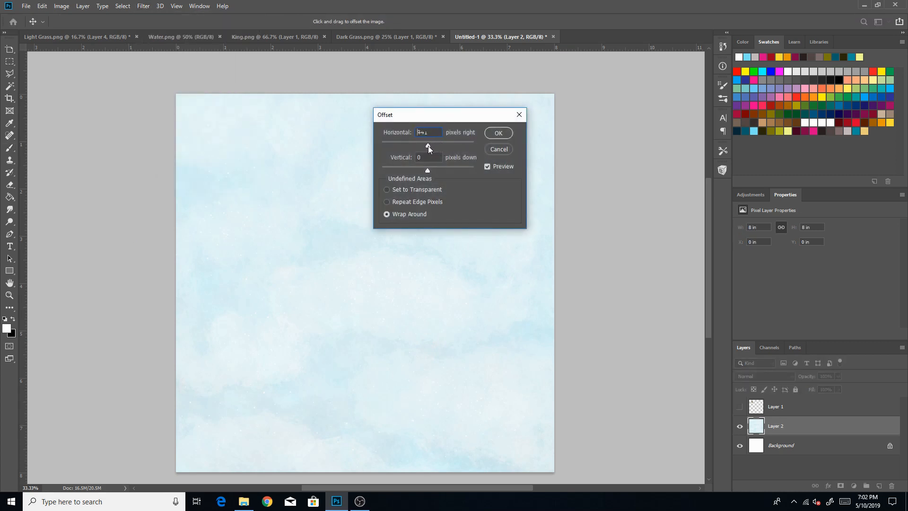
pyautogui.moveTo(426, 145); pyautogui.dragTo(427, 146)
pyautogui.moveTo(438, 144); pyautogui.dragTo(438, 143)
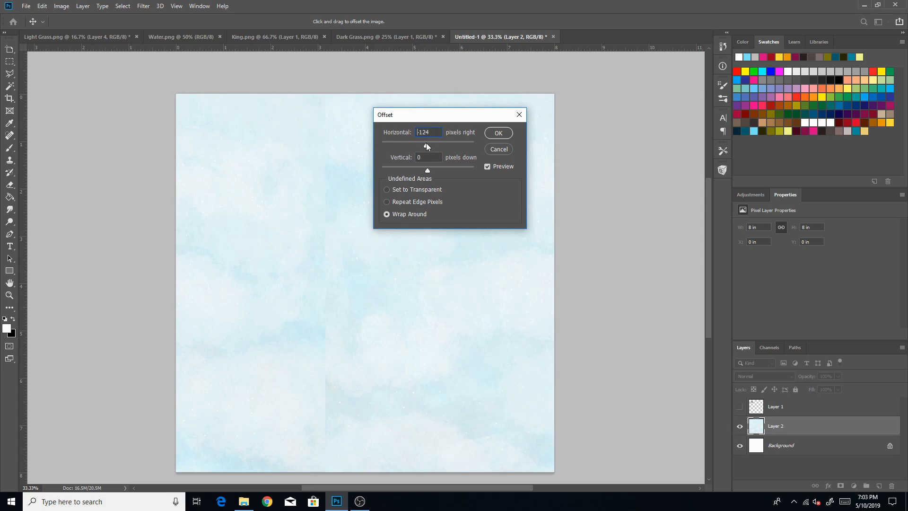
pyautogui.moveTo(426, 143); pyautogui.dragTo(429, 144)
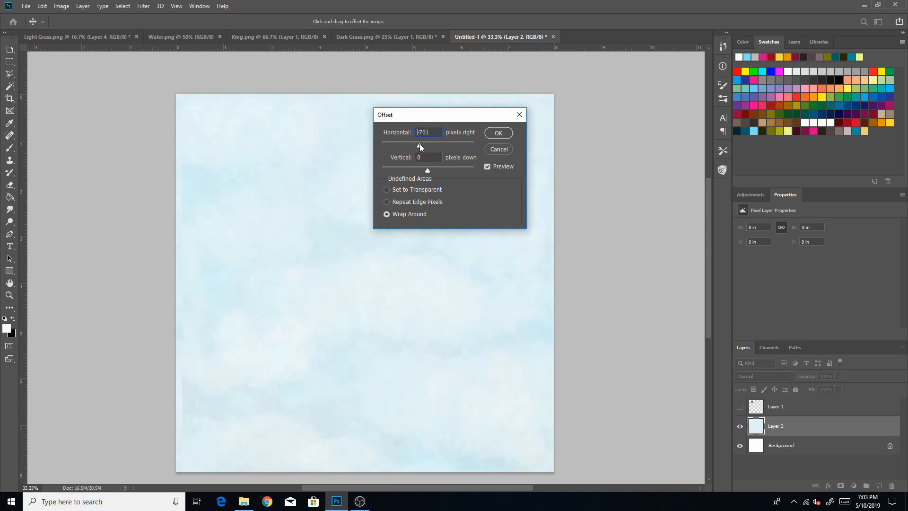
pyautogui.moveTo(442, 144)
pyautogui.mouseDown()
pyautogui.moveTo(455, 144)
pyautogui.moveTo(413, 145)
pyautogui.moveTo(444, 147)
pyautogui.mouseUp()
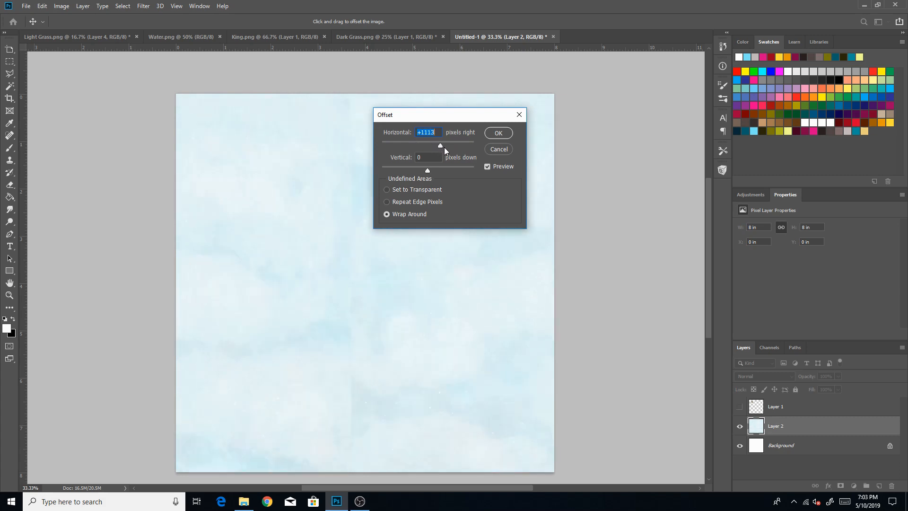
# Fine-tune the horizontal offset, shift the layer vertically until the seams cross near the canvas centre, and apply the filter
pyautogui.moveTo(440, 115); pyautogui.dragTo(518, 119)
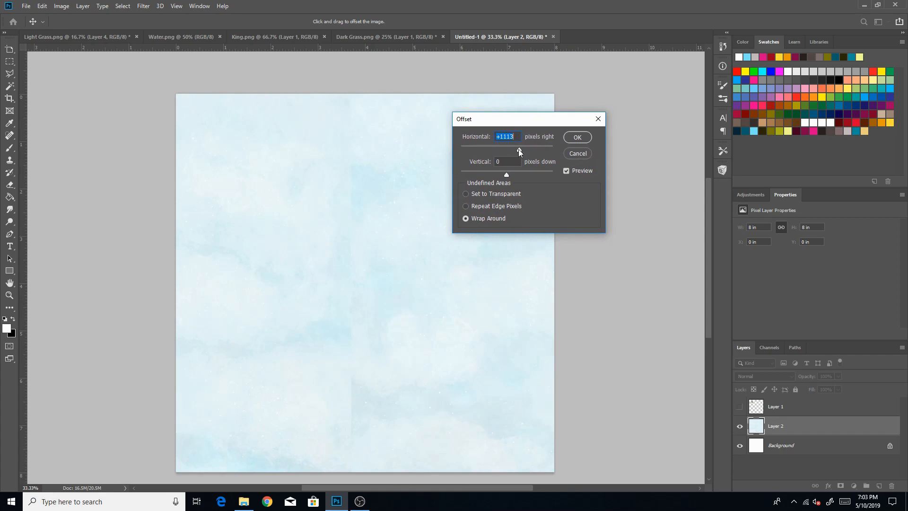
pyautogui.moveTo(518, 150)
pyautogui.mouseDown()
pyautogui.moveTo(496, 150)
pyautogui.moveTo(518, 149)
pyautogui.mouseUp()
pyautogui.moveTo(506, 174); pyautogui.dragTo(521, 175)
pyautogui.click(576, 137)
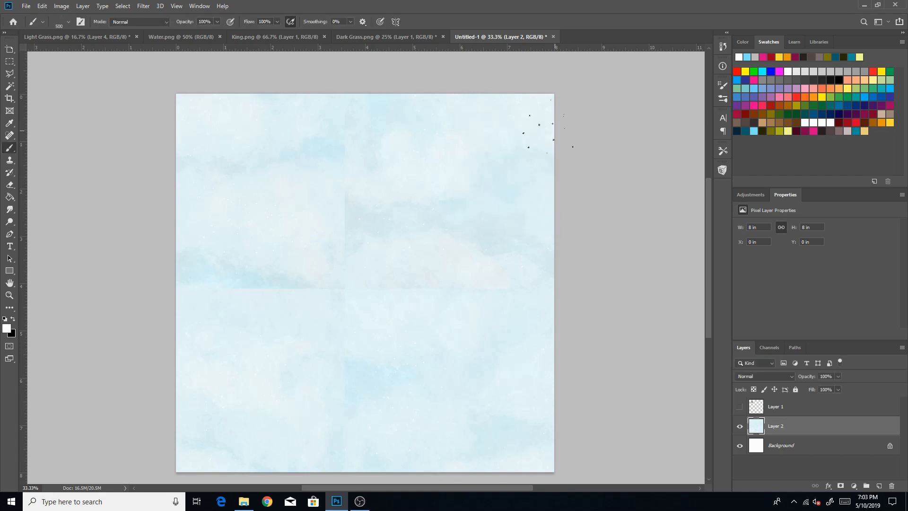
# Examine the vertical and horizontal seams across the offset texture up close and at full view
pyautogui.press('z')
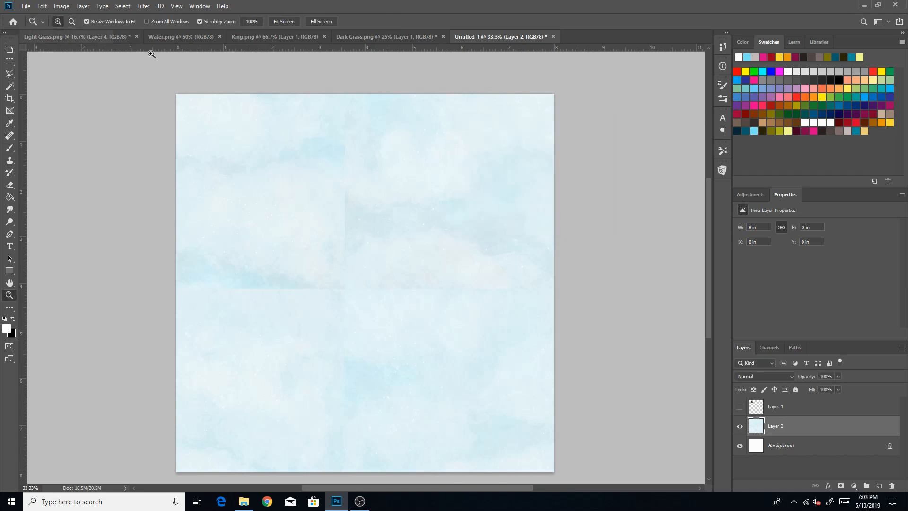
pyautogui.click(442, 198)
pyautogui.moveTo(397, 487); pyautogui.dragTo(384, 487)
pyautogui.moveTo(709, 270)
pyautogui.mouseDown()
pyautogui.moveTo(712, 239)
pyautogui.moveTo(704, 274)
pyautogui.moveTo(702, 266)
pyautogui.mouseUp()
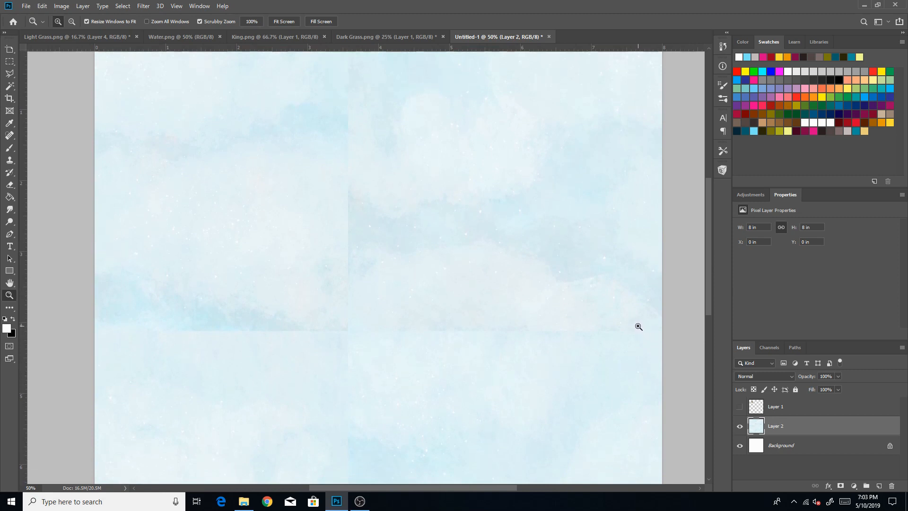
pyautogui.moveTo(709, 285); pyautogui.dragTo(670, 301)
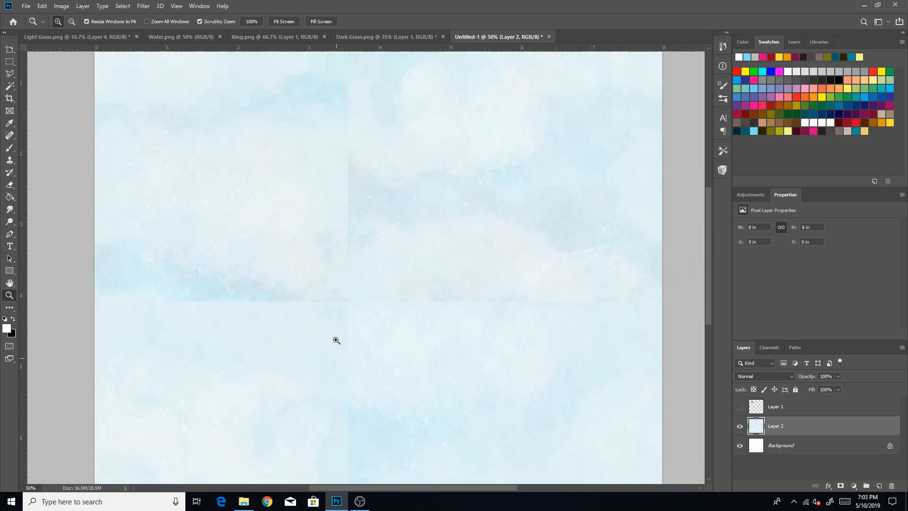
pyautogui.click(71, 22)
pyautogui.click(416, 313)
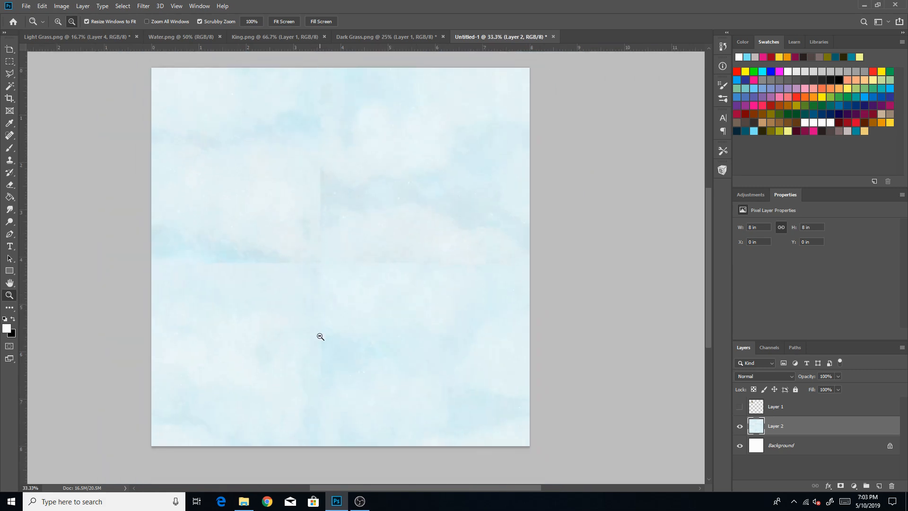
# Clear the spatter brush search, choose the Kyle's Paintbox - Impressionist brush and enlarge it to size 250
pyautogui.press('b')
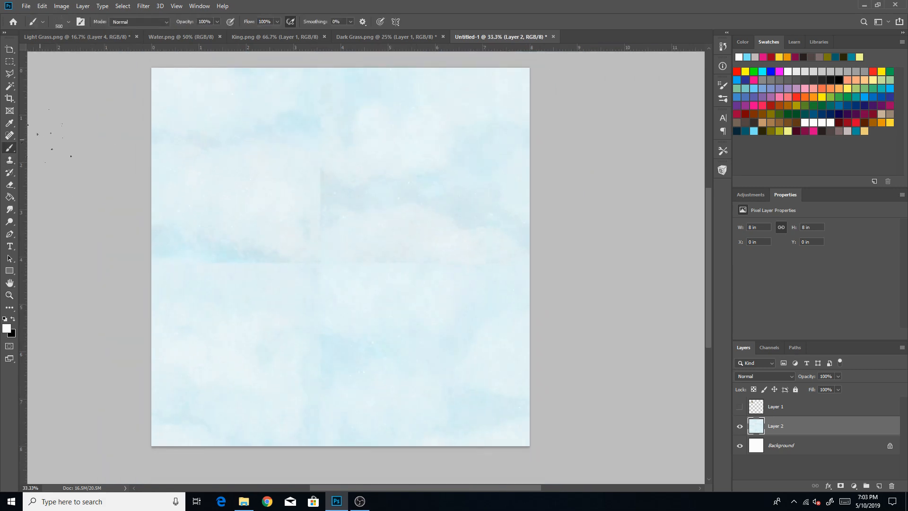
pyautogui.click(722, 171)
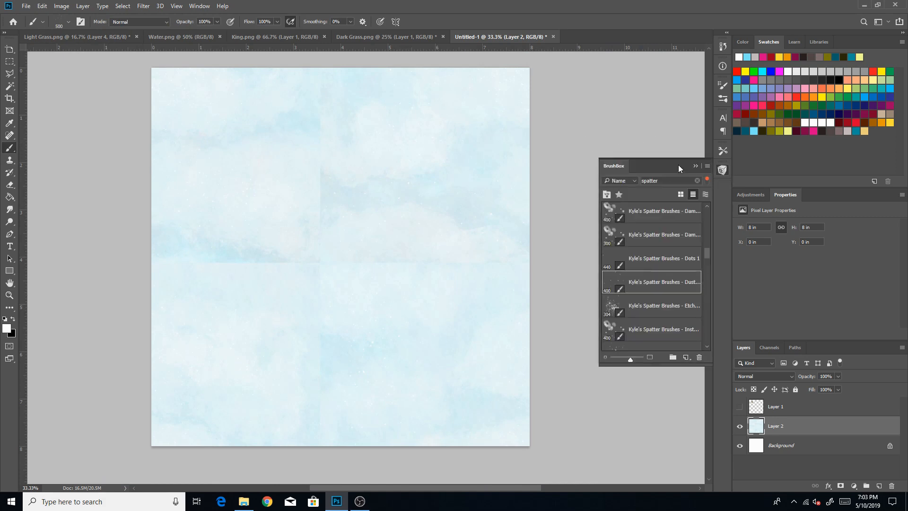
pyautogui.click(698, 180)
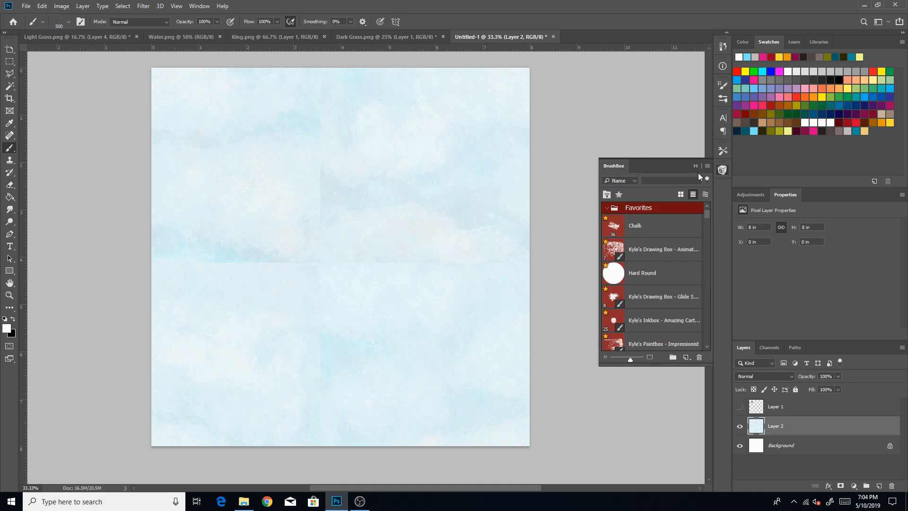
pyautogui.click(695, 166)
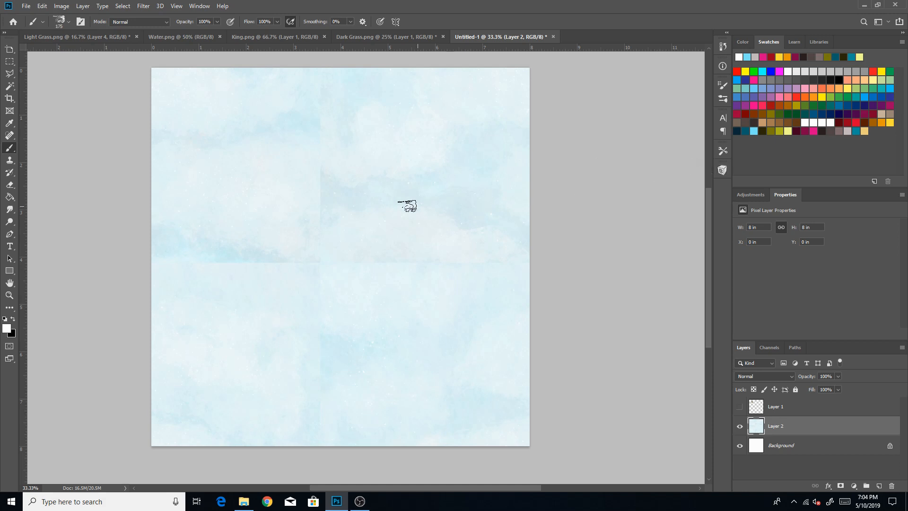
pyautogui.press('[')
pyautogui.press(']')
pyautogui.press(']')
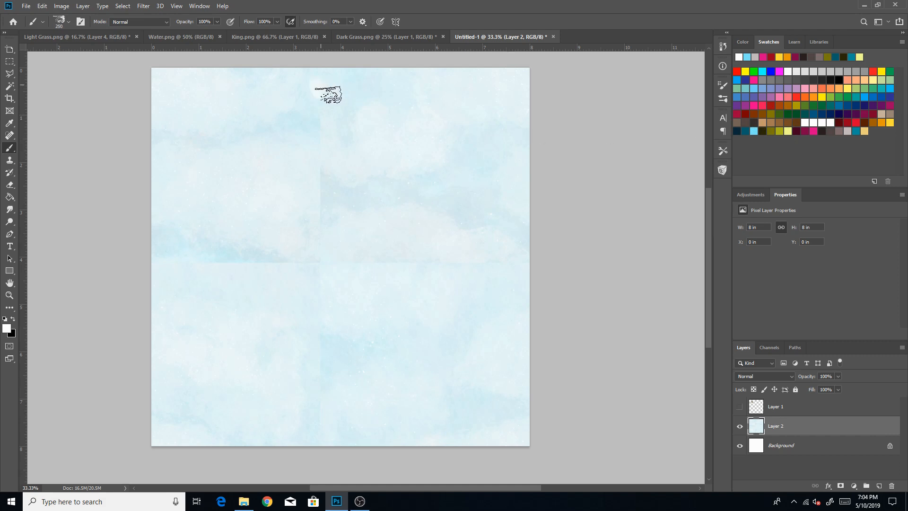
# Paint white over the upper half of the vertical seam and the left part of the horizontal seam, using brush sizes up to 500
pyautogui.moveTo(321, 117)
pyautogui.mouseDown()
pyautogui.moveTo(312, 149)
pyautogui.moveTo(320, 222)
pyautogui.mouseUp()
pyautogui.press(']')
pyautogui.press(']')
pyautogui.press(']')
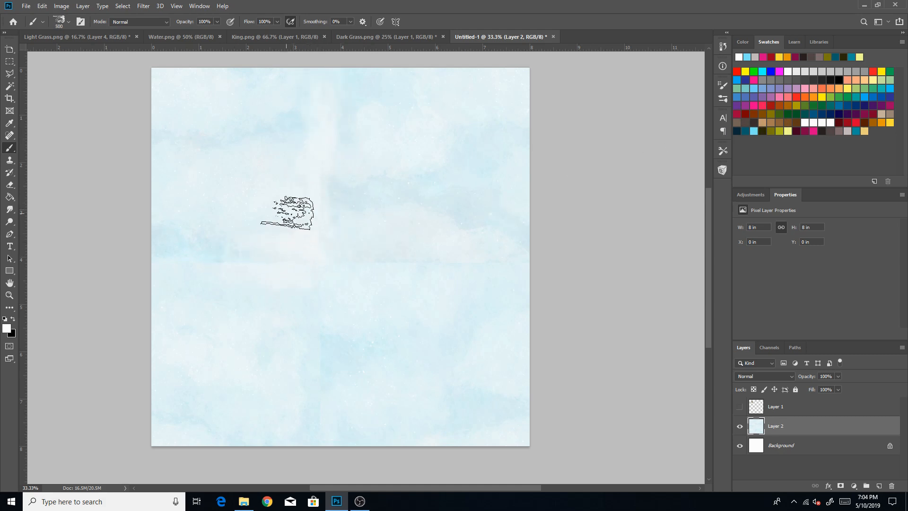
pyautogui.press('[')
pyautogui.press('[')
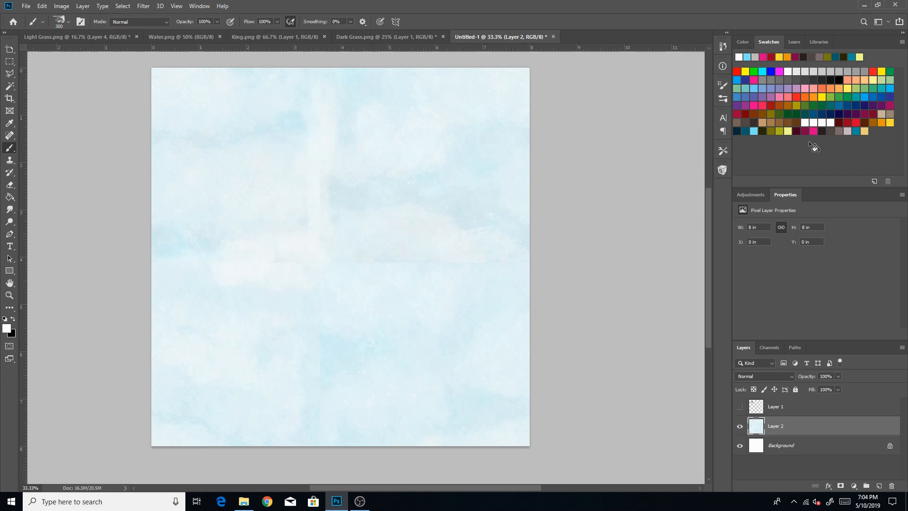
# Pick light blue and reduce the brush to size 250, undoing a size 600 trial stroke over the horizontal seam's left part
pyautogui.click(754, 129)
pyautogui.press(']')
pyautogui.press(']')
pyautogui.press(']')
pyautogui.moveTo(298, 261)
pyautogui.mouseDown()
pyautogui.moveTo(288, 268)
pyautogui.moveTo(201, 252)
pyautogui.mouseUp()
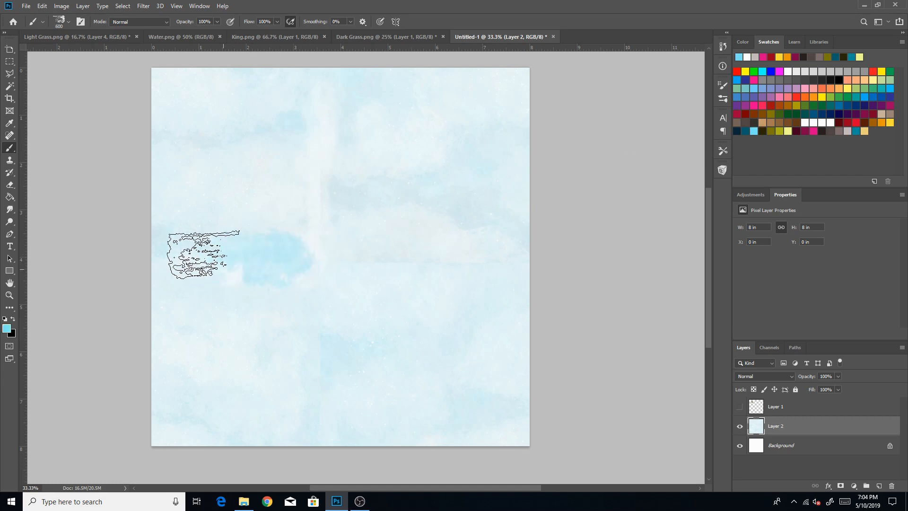
pyautogui.press('[')
pyautogui.press('[')
pyautogui.press('[')
pyautogui.press('[')
pyautogui.hotkey('ctrl', 'z')
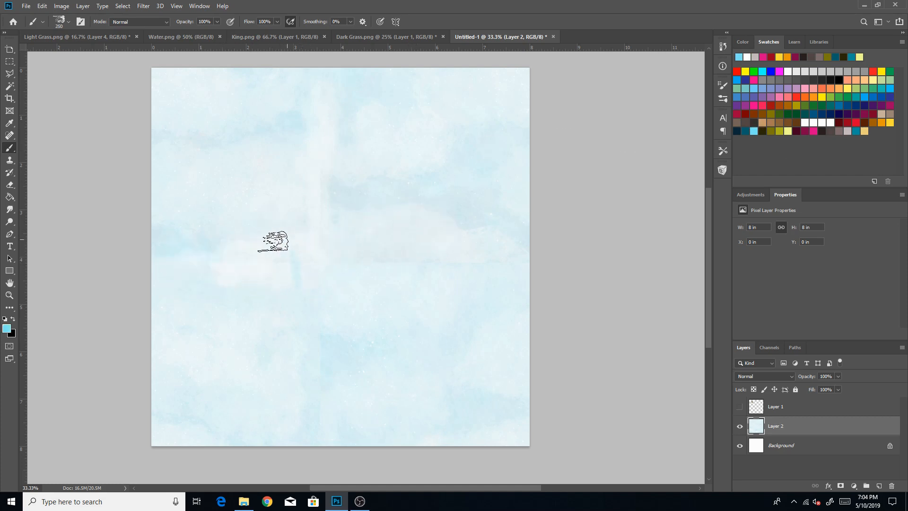
# Paint light blue strokes over the lower vertical seam, the right part of the horizontal seam and the vertical seam above centre
pyautogui.press(']')
pyautogui.moveTo(320, 260); pyautogui.dragTo(320, 407)
pyautogui.press(']')
pyautogui.moveTo(338, 260)
pyautogui.mouseDown()
pyautogui.moveTo(516, 264)
pyautogui.moveTo(483, 257)
pyautogui.mouseUp()
pyautogui.moveTo(322, 239); pyautogui.dragTo(329, 168)
# Soften the light blue strokes along both seams with white paint at brush sizes up to 500
pyautogui.click(809, 121)
pyautogui.moveTo(341, 109)
pyautogui.mouseDown()
pyautogui.moveTo(341, 151)
pyautogui.moveTo(310, 214)
pyautogui.moveTo(296, 158)
pyautogui.moveTo(297, 244)
pyautogui.moveTo(227, 272)
pyautogui.moveTo(235, 259)
pyautogui.moveTo(239, 276)
pyautogui.moveTo(304, 260)
pyautogui.moveTo(324, 288)
pyautogui.moveTo(304, 324)
pyautogui.moveTo(314, 410)
pyautogui.mouseUp()
pyautogui.press(']')
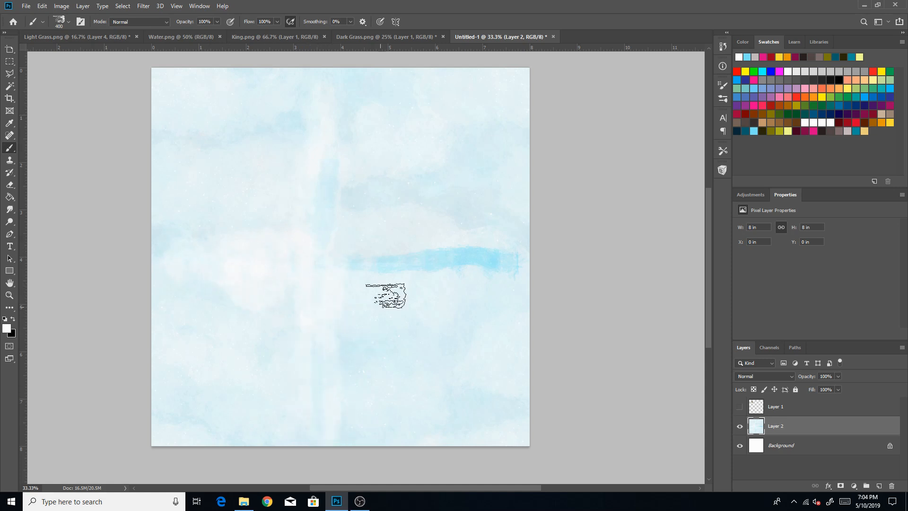
pyautogui.moveTo(326, 249)
pyautogui.mouseDown()
pyautogui.moveTo(385, 275)
pyautogui.moveTo(406, 258)
pyautogui.moveTo(437, 271)
pyautogui.moveTo(478, 264)
pyautogui.moveTo(497, 249)
pyautogui.moveTo(498, 220)
pyautogui.moveTo(500, 268)
pyautogui.moveTo(421, 269)
pyautogui.moveTo(347, 247)
pyautogui.moveTo(355, 209)
pyautogui.moveTo(324, 202)
pyautogui.mouseUp()
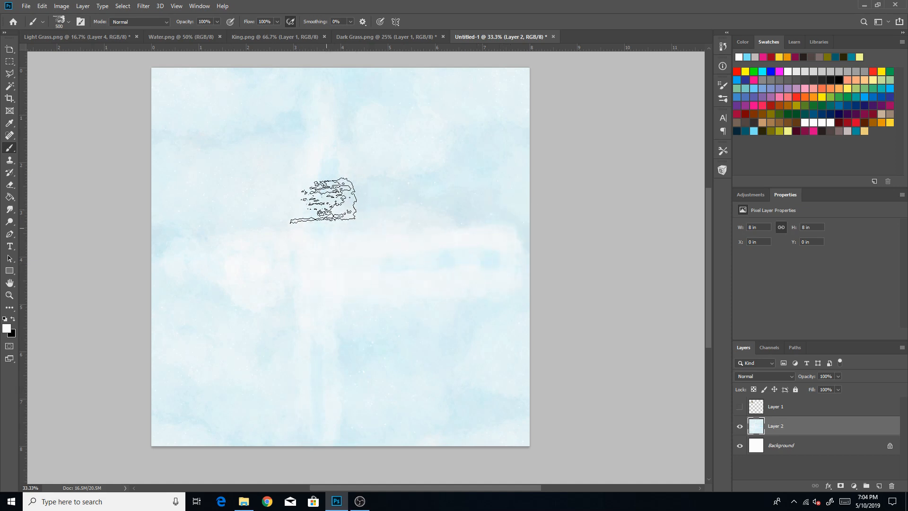
# Try painting a light blue patch over the upper part of the vertical seam at size 500
pyautogui.click(753, 130)
pyautogui.moveTo(354, 132)
pyautogui.mouseDown()
pyautogui.moveTo(352, 154)
pyautogui.moveTo(335, 212)
pyautogui.mouseUp()
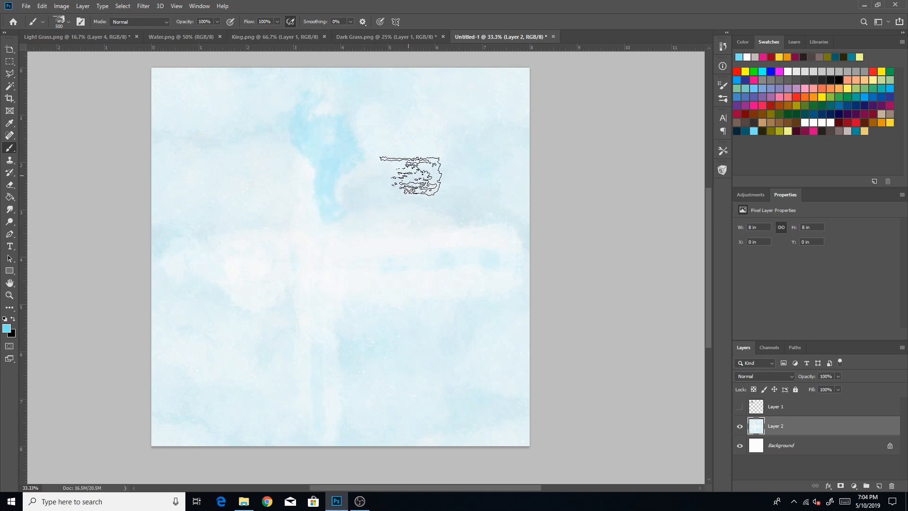
pyautogui.hotkey('ctrl', 'z')
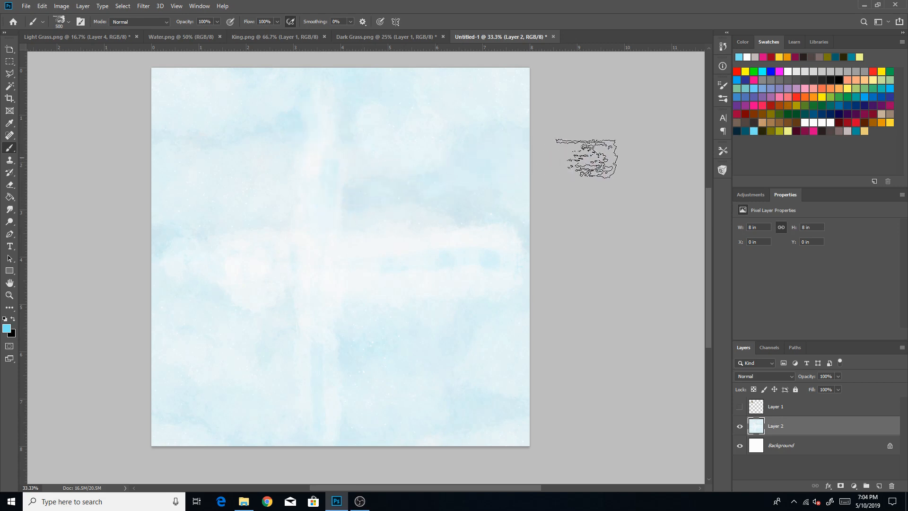
# Blend the painted seam areas around the canvas centre with the Smudge tool, reducing its brush to size 300
pyautogui.click(11, 208)
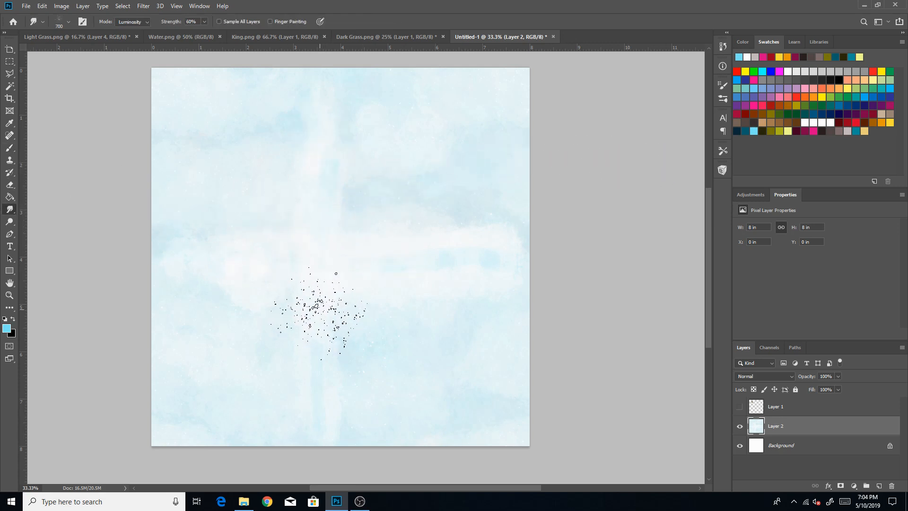
pyautogui.moveTo(315, 310)
pyautogui.mouseDown()
pyautogui.moveTo(363, 346)
pyautogui.moveTo(340, 356)
pyautogui.mouseUp()
pyautogui.press('[')
pyautogui.press('[')
pyautogui.press('[')
pyautogui.press('[')
# Search the brushes for "spatter", choose Kyle's Spatter Brushes - Dots 1 and pick white as the painting colour
pyautogui.click(722, 171)
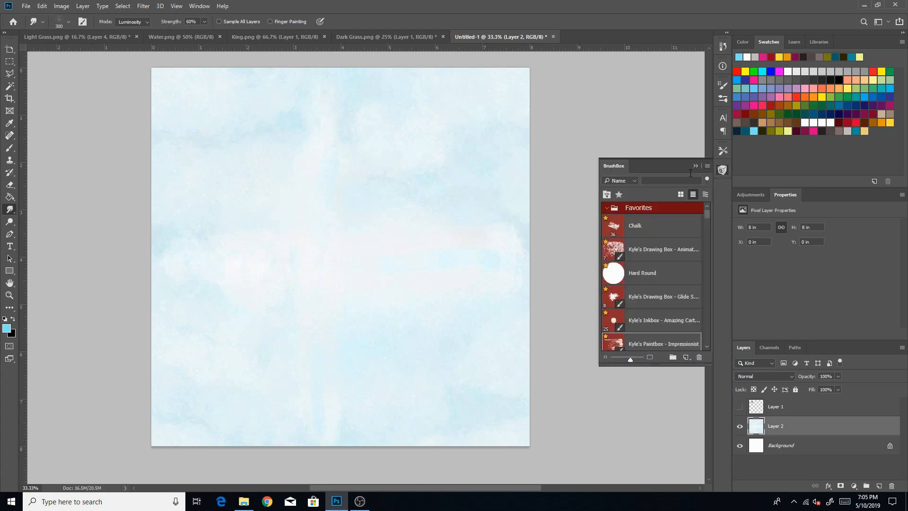
pyautogui.write('spa')
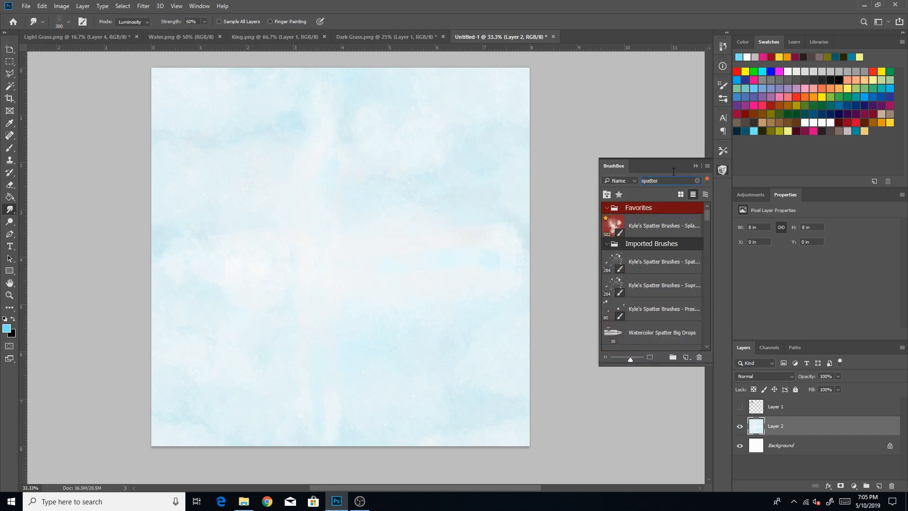
pyautogui.write('tter')
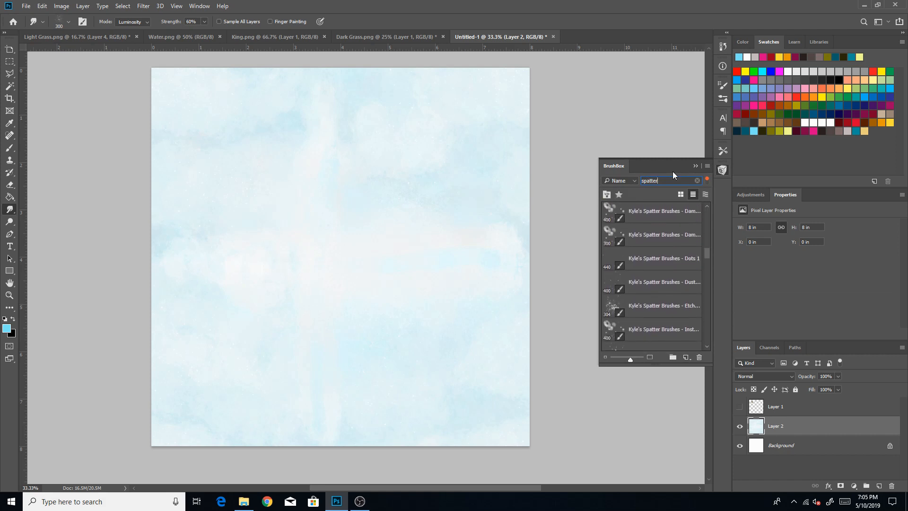
pyautogui.click(664, 258)
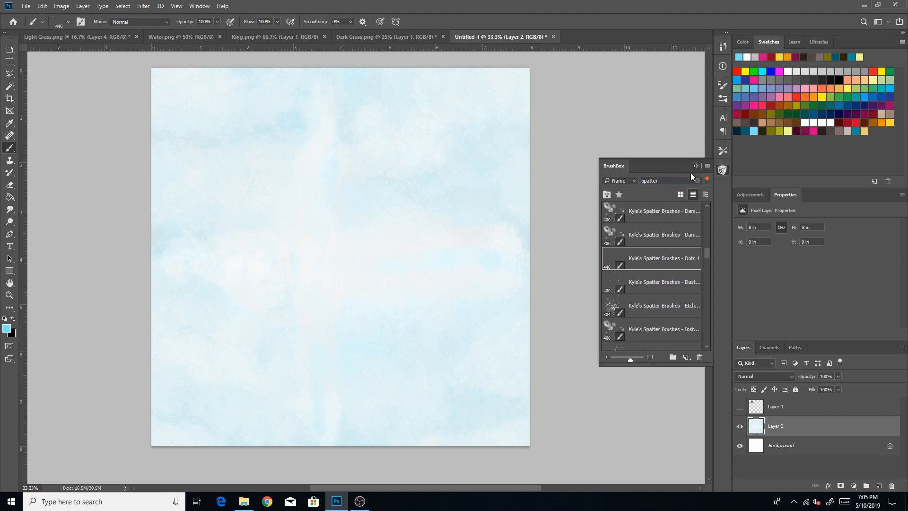
pyautogui.click(695, 167)
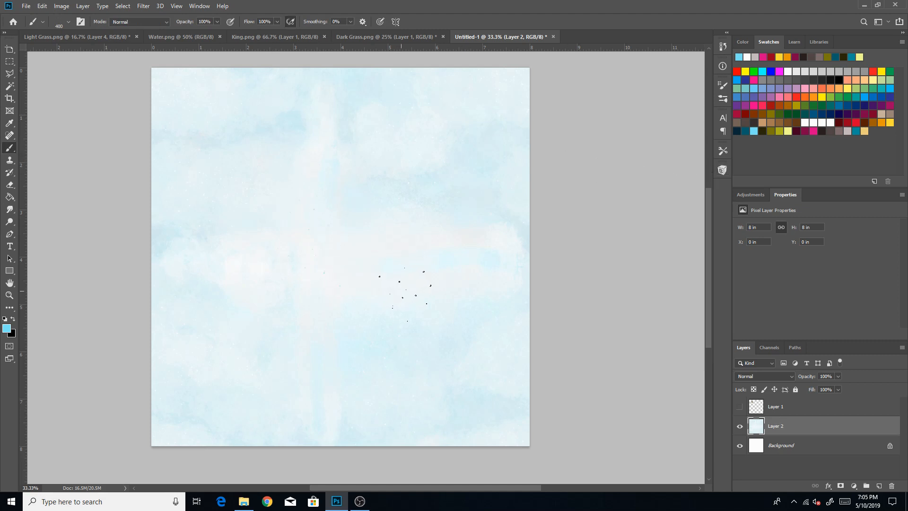
pyautogui.click(817, 123)
# Apply a Wrap Around Offset filter to the painted layer with horizontal -1402 and vertical -165 pixels
pyautogui.click(143, 6)
pyautogui.moveTo(202, 191)
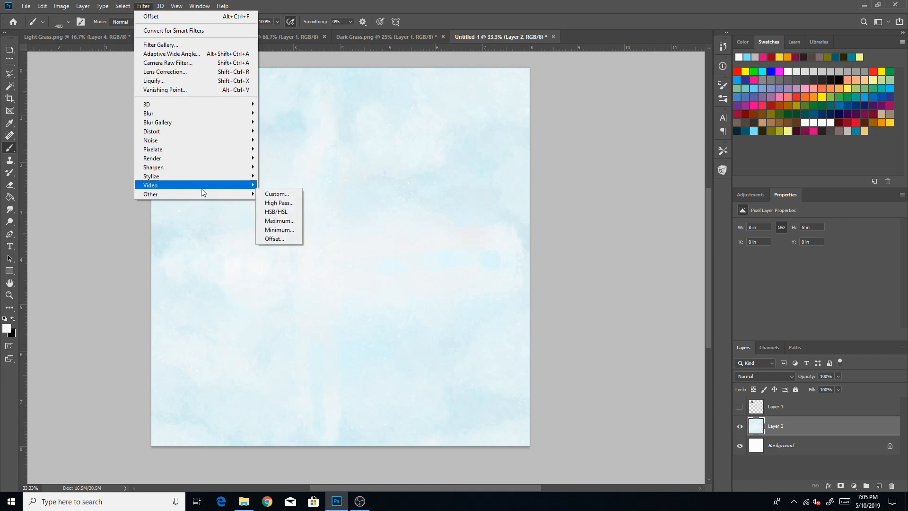
pyautogui.click(276, 238)
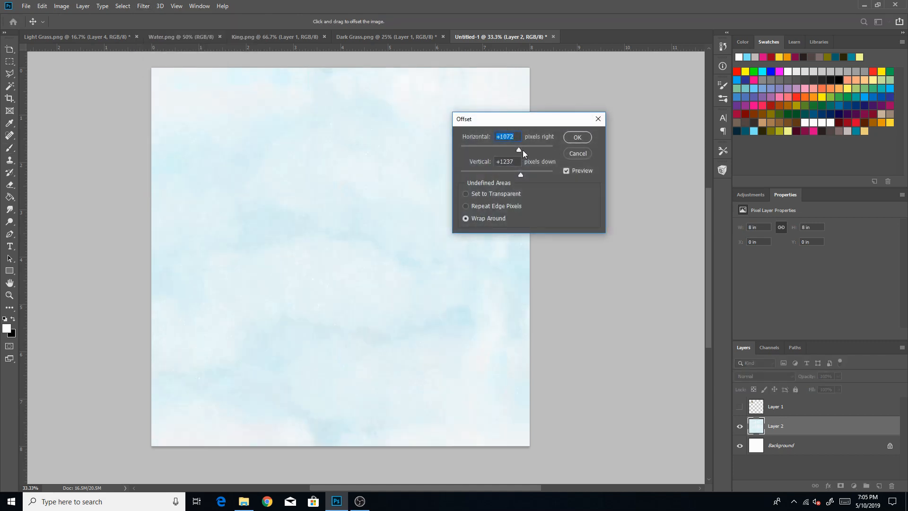
pyautogui.moveTo(522, 149); pyautogui.dragTo(505, 173)
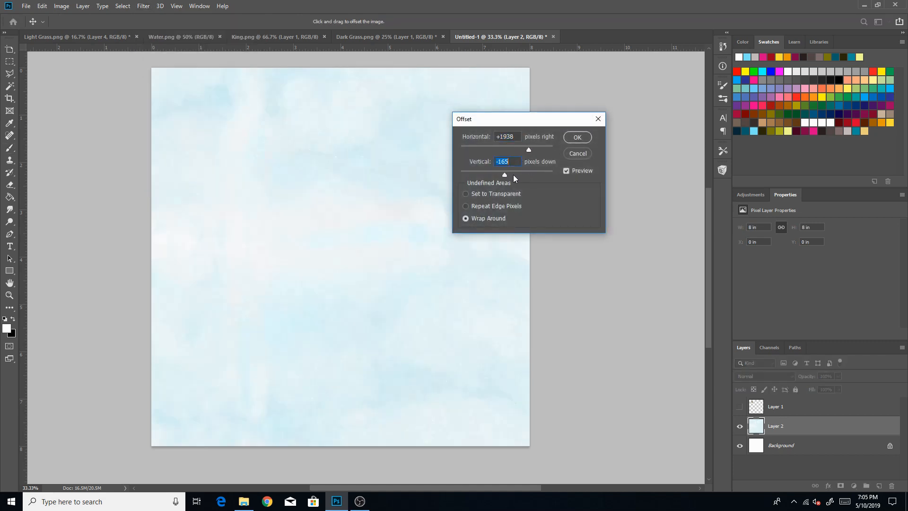
pyautogui.click(522, 175)
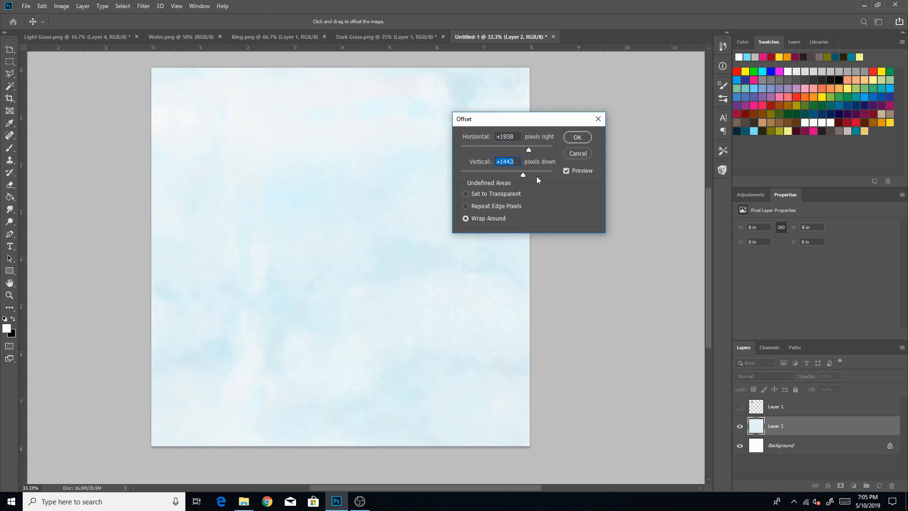
pyautogui.moveTo(521, 177); pyautogui.dragTo(504, 175)
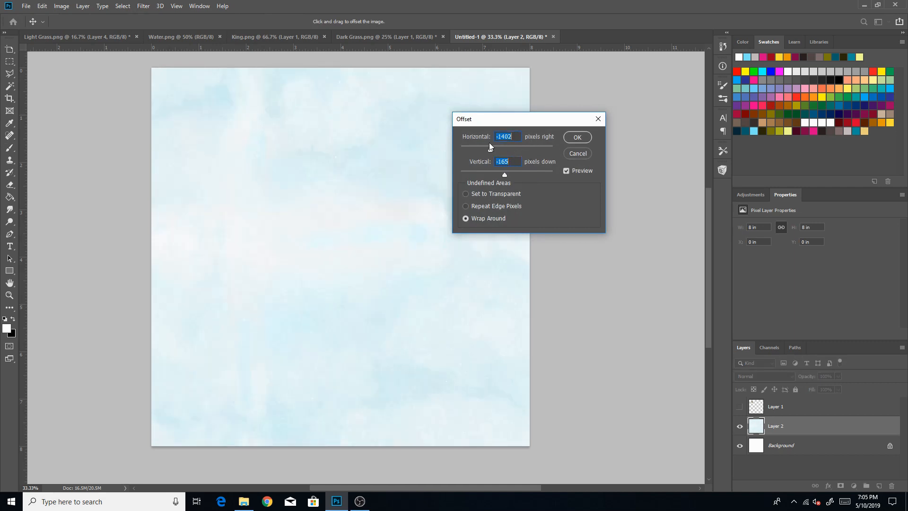
pyautogui.click(577, 137)
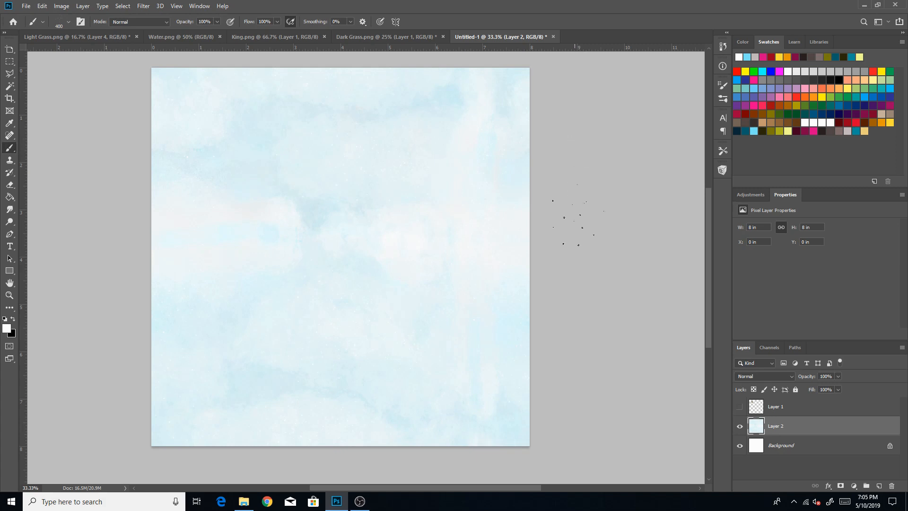
# Enlarge the canvas to 16 x 16 inches, anchoring the existing artwork in the upper-left corner
pyautogui.click(61, 6)
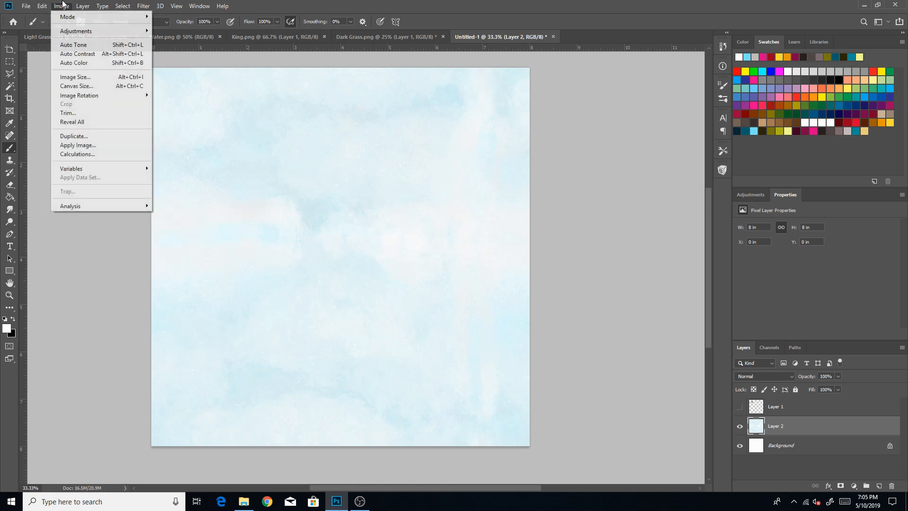
pyautogui.click(102, 86)
pyautogui.click(432, 203)
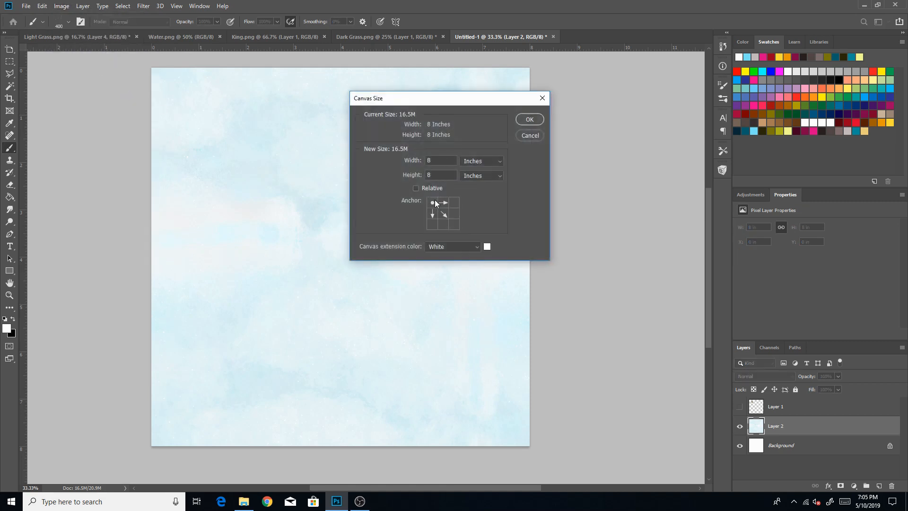
pyautogui.click(417, 161)
pyautogui.write('1')
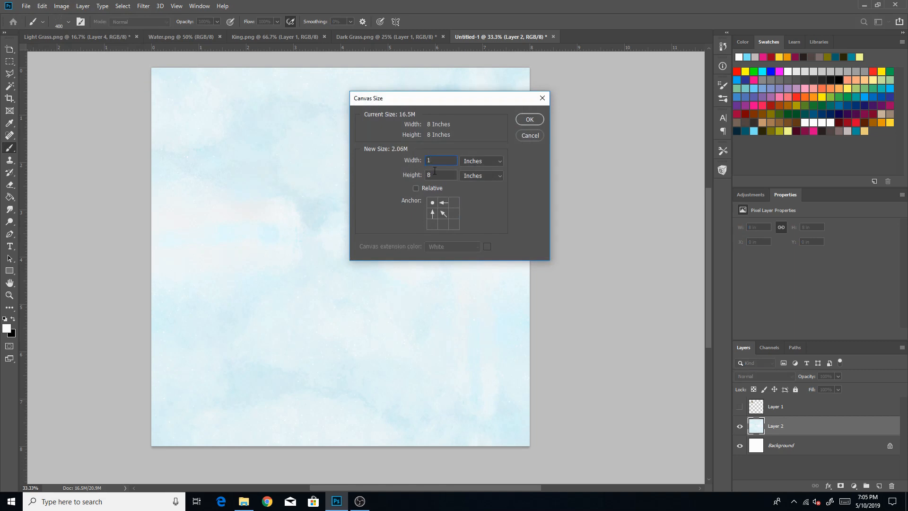
pyautogui.write('6')
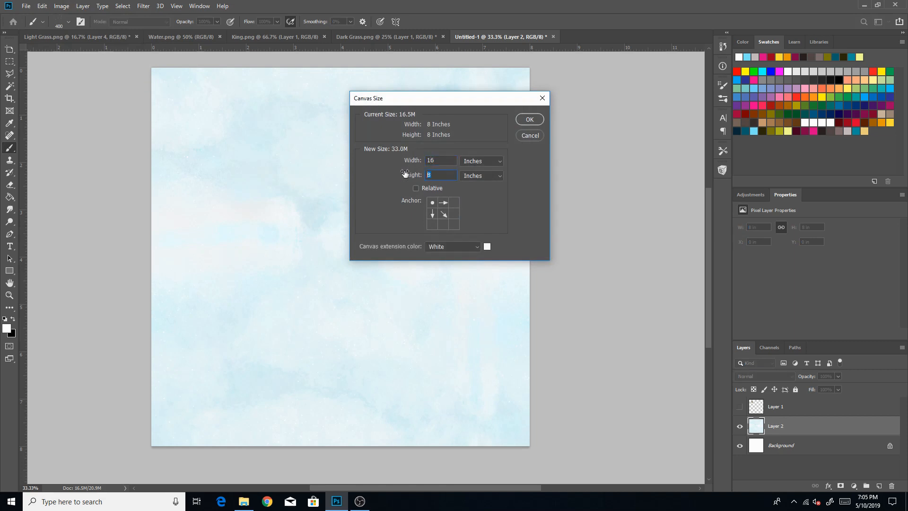
pyautogui.click(427, 174)
pyautogui.write('16')
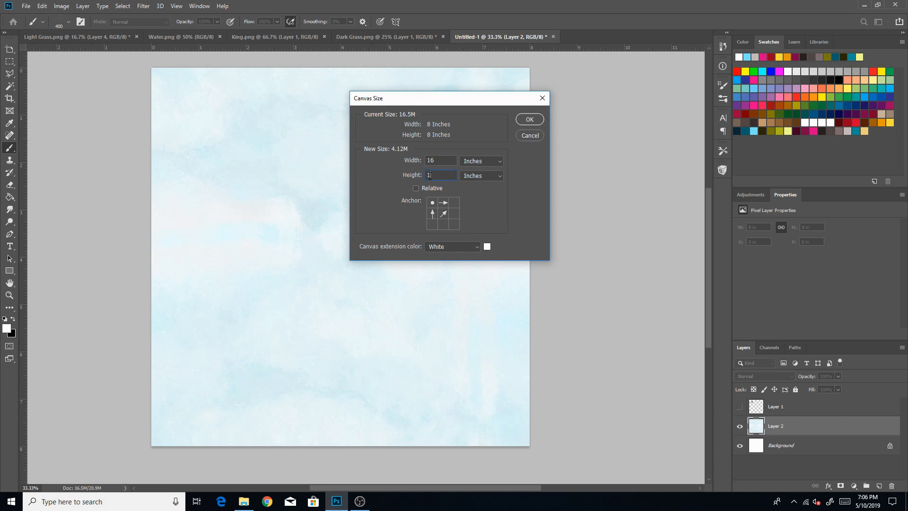
pyautogui.click(529, 119)
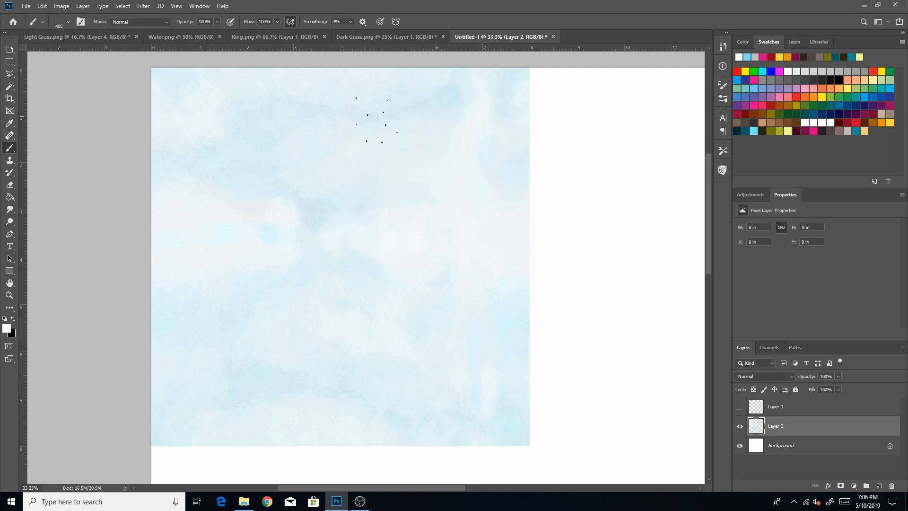
# Copy the texture tile and place the pasted duplicate in the canvas's upper-right quarter, flush against the original
pyautogui.click(9, 295)
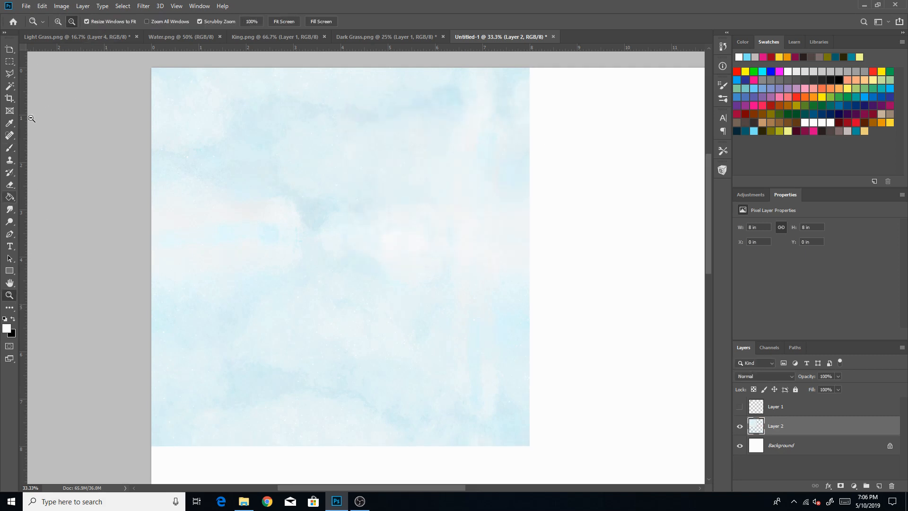
pyautogui.click(512, 243)
pyautogui.click(520, 249)
pyautogui.moveTo(709, 198); pyautogui.dragTo(710, 230)
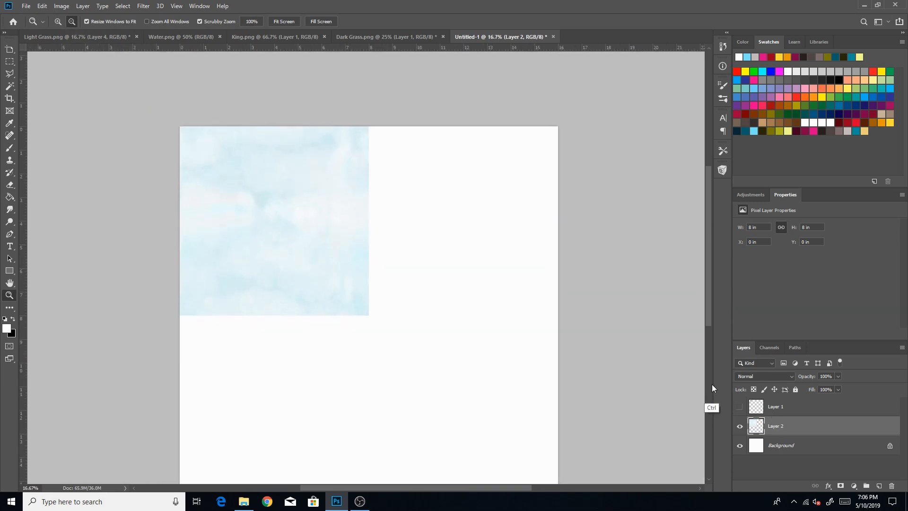
pyautogui.hotkey('ctrl', 'a')
pyautogui.hotkey('ctrl', 'c')
pyautogui.hotkey('ctrl', 'v')
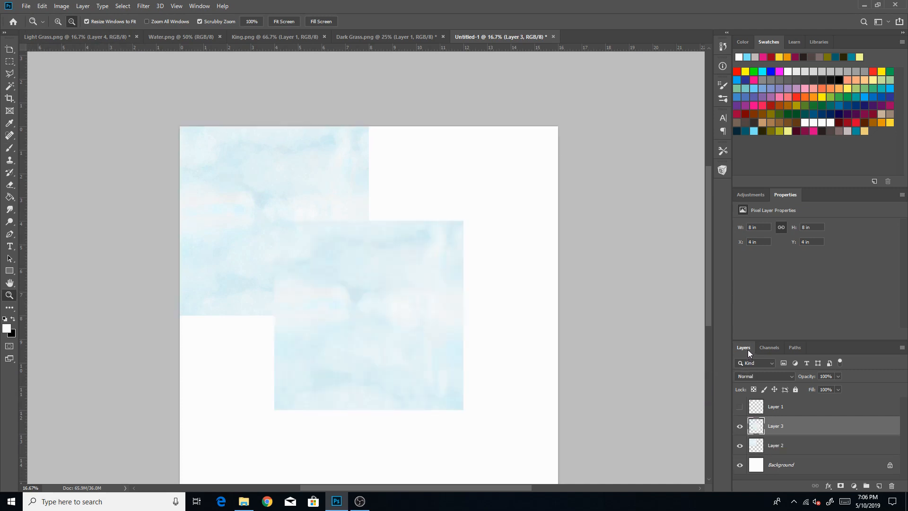
pyautogui.hotkey('ctrl', 't')
pyautogui.moveTo(379, 310); pyautogui.dragTo(476, 215)
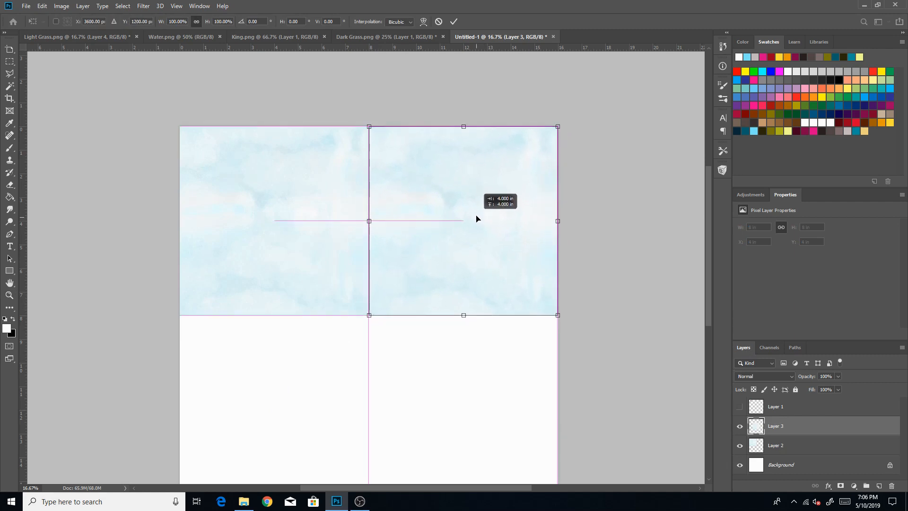
pyautogui.click(454, 22)
pyautogui.press('z')
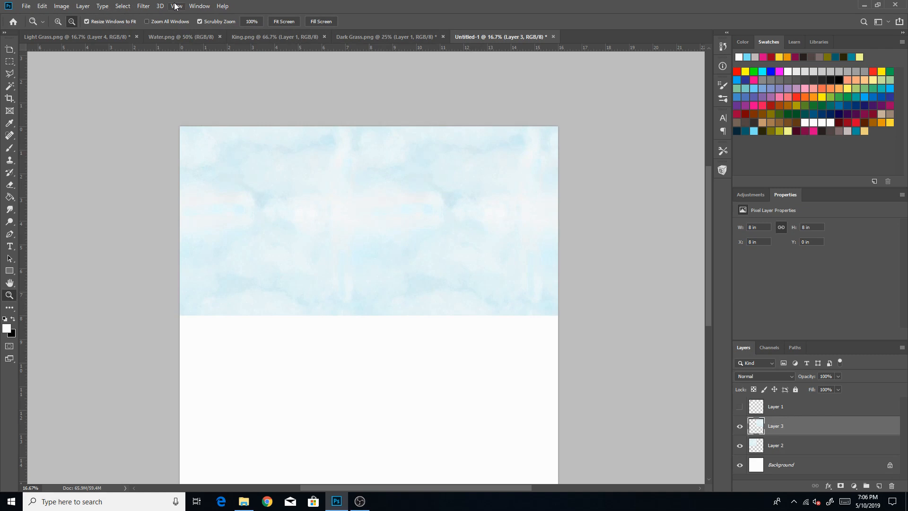
# Check whether snapping is enabled and inspect the join between the two upper tiles up close
pyautogui.click(174, 6)
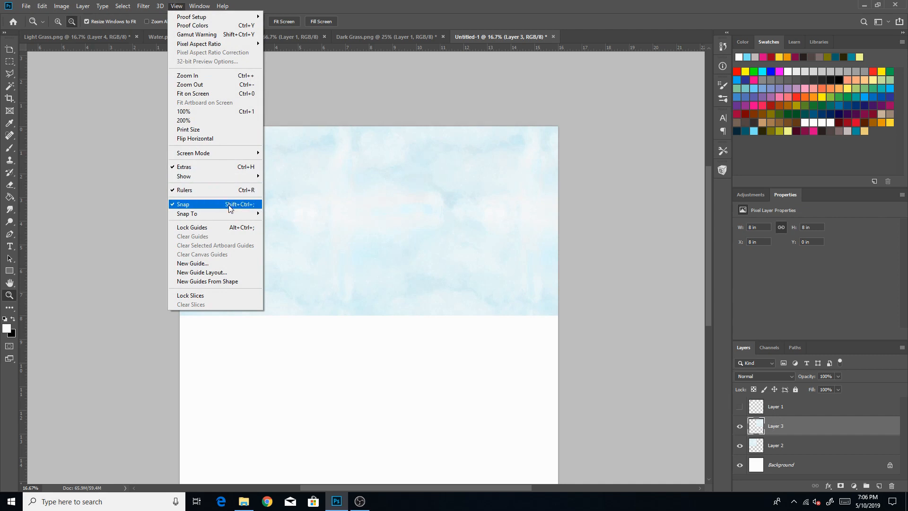
pyautogui.moveTo(239, 214)
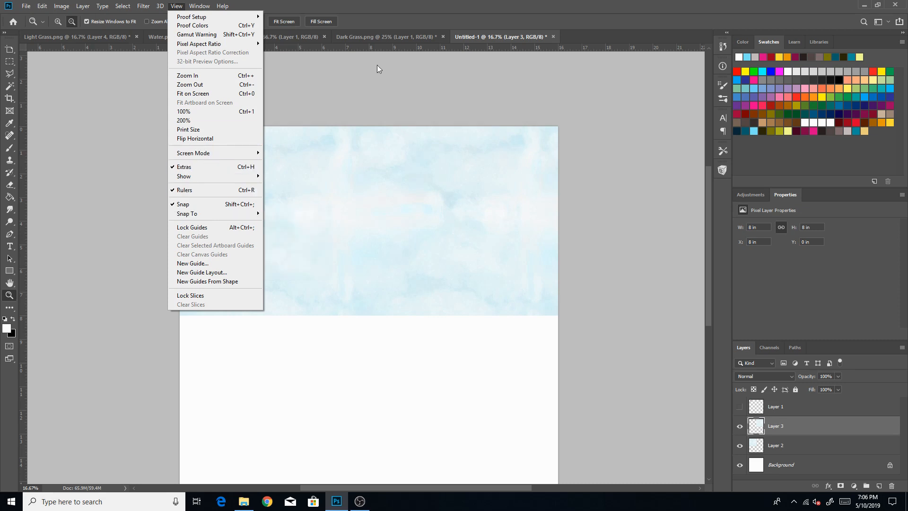
pyautogui.click(573, 12)
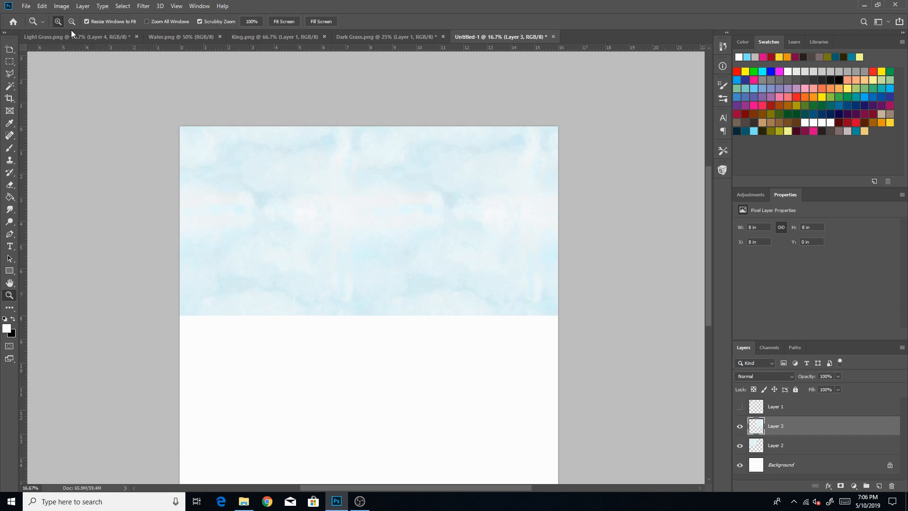
pyautogui.click(434, 212)
pyautogui.click(435, 212)
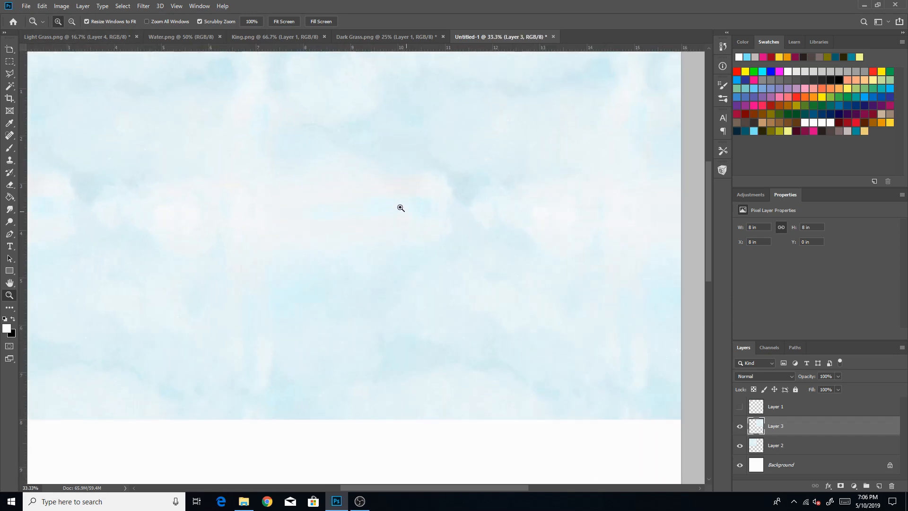
pyautogui.keyDown('alt'); pyautogui.click(416, 268); pyautogui.keyUp('alt')
pyautogui.keyDown('alt'); pyautogui.click(415, 268); pyautogui.keyUp('alt')
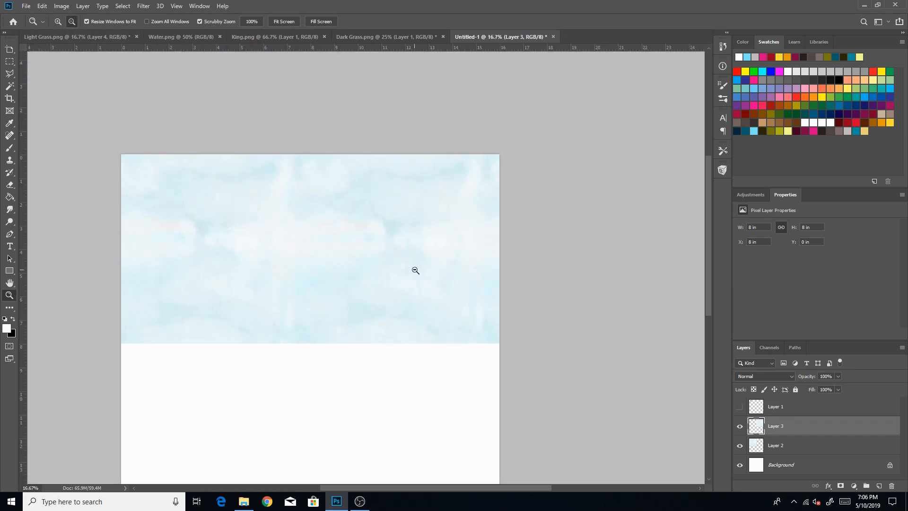
# Paste another copy of the tile and fit it into the canvas's lower-left quarter
pyautogui.scroll(-1, 704, 245)
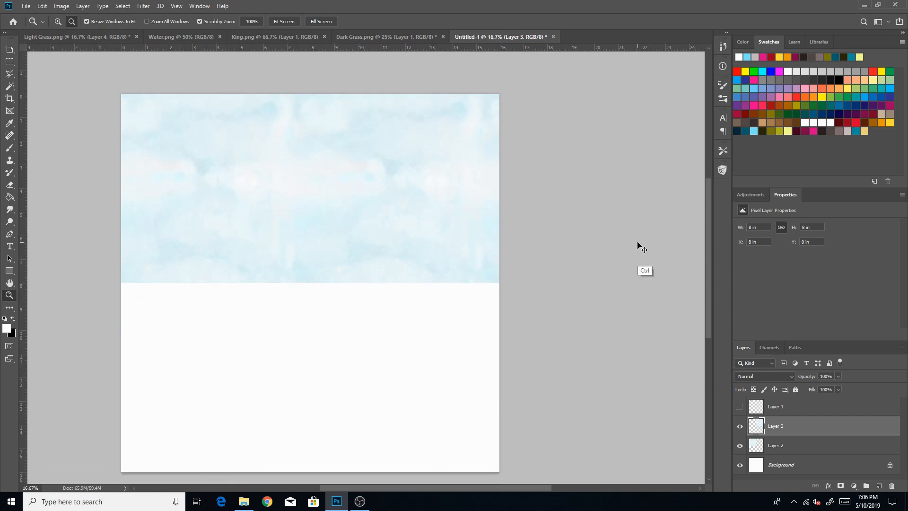
pyautogui.hotkey('ctrl', 'v')
pyautogui.hotkey('ctrl', 't')
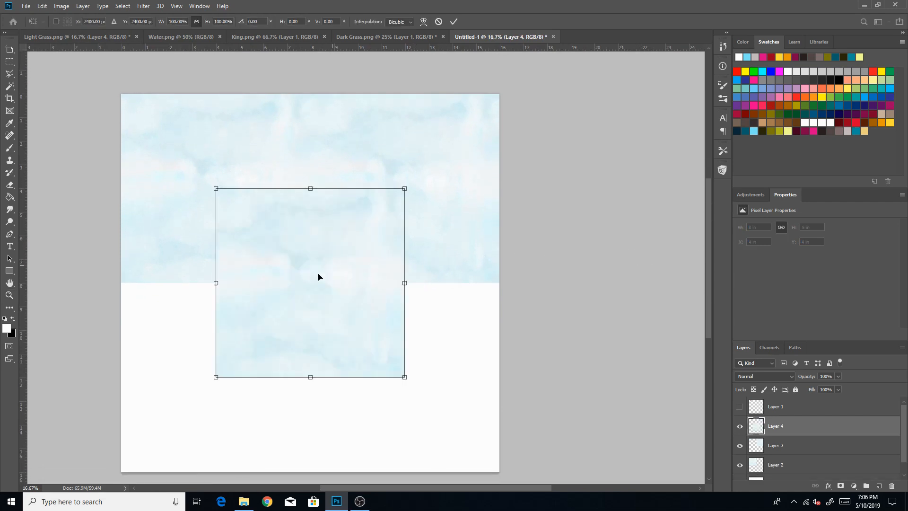
pyautogui.moveTo(318, 273); pyautogui.dragTo(238, 366)
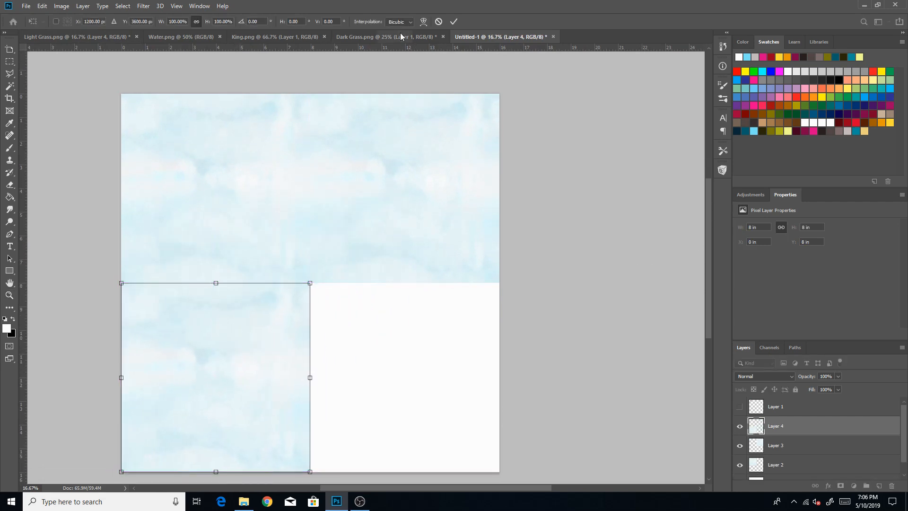
pyautogui.click(453, 22)
pyautogui.press('z')
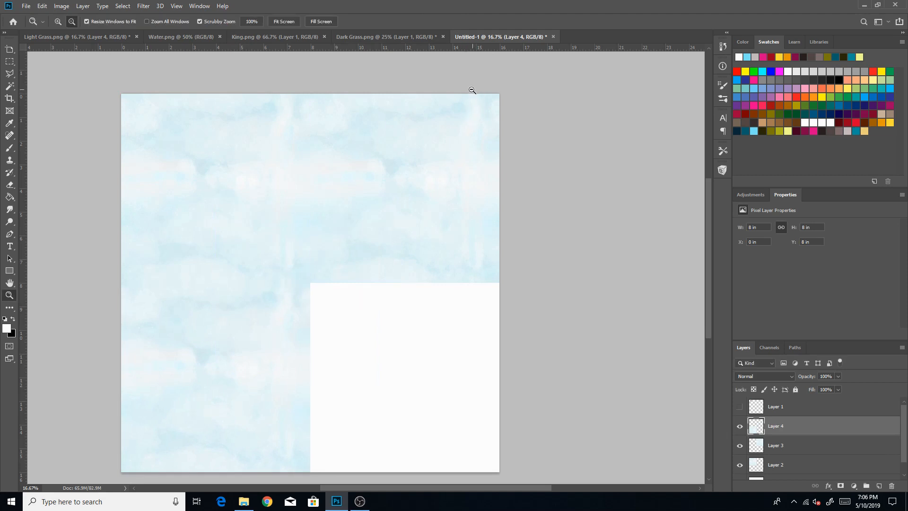
# Paste a further copy of the tile and fit it into the empty lower-right quarter of the canvas
pyautogui.hotkey('ctrl', 'v')
pyautogui.hotkey('ctrl', 't')
pyautogui.moveTo(341, 274); pyautogui.dragTo(436, 365)
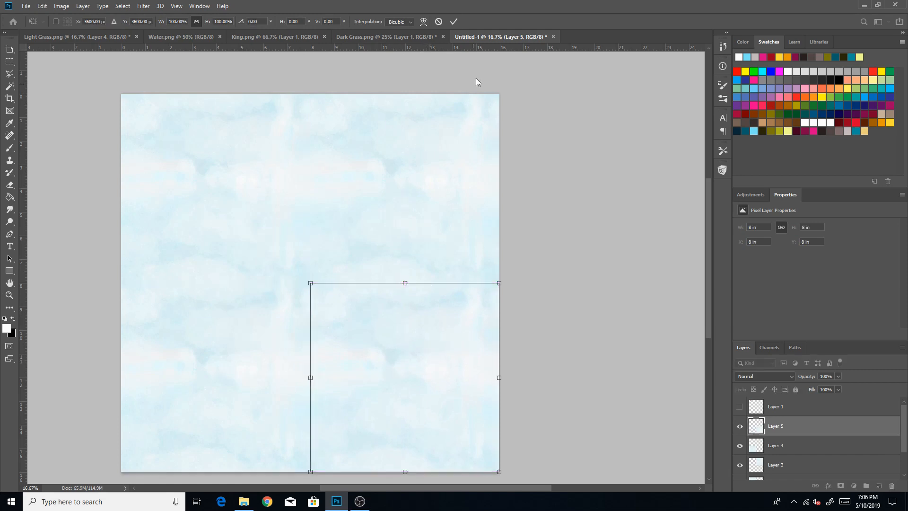
pyautogui.click(454, 21)
pyautogui.press('z')
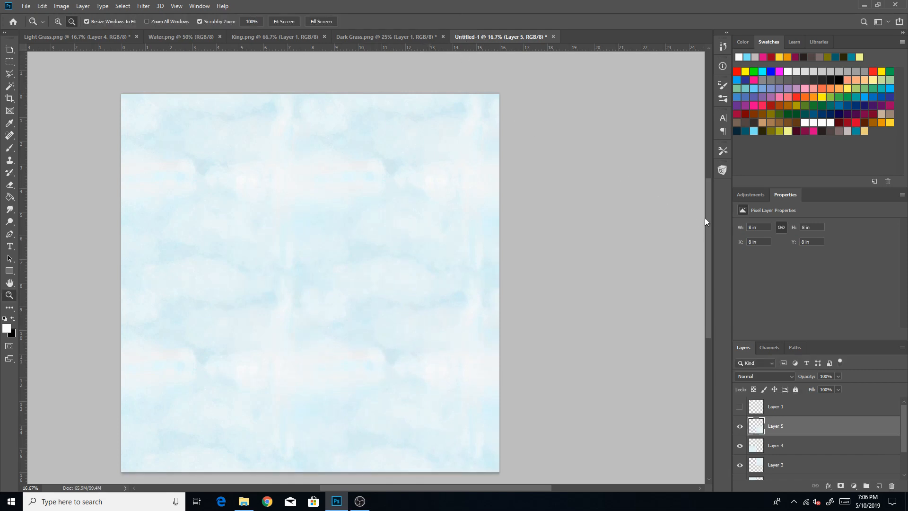
# Examine the tiled texture for visible seams at closer zoom, with the character on Layer 1 shown for scale
pyautogui.scroll(-2, 702, 232)
pyautogui.scroll(2, 702, 232)
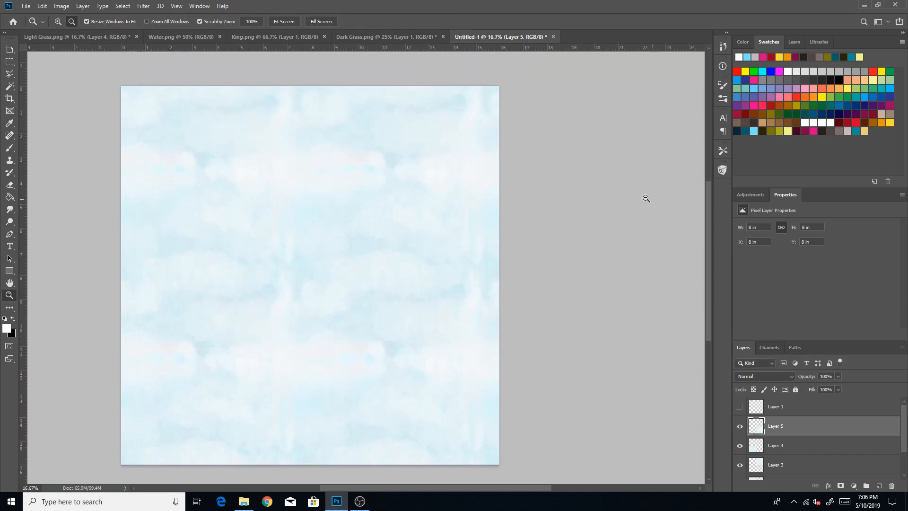
pyautogui.click(57, 22)
pyautogui.click(350, 170)
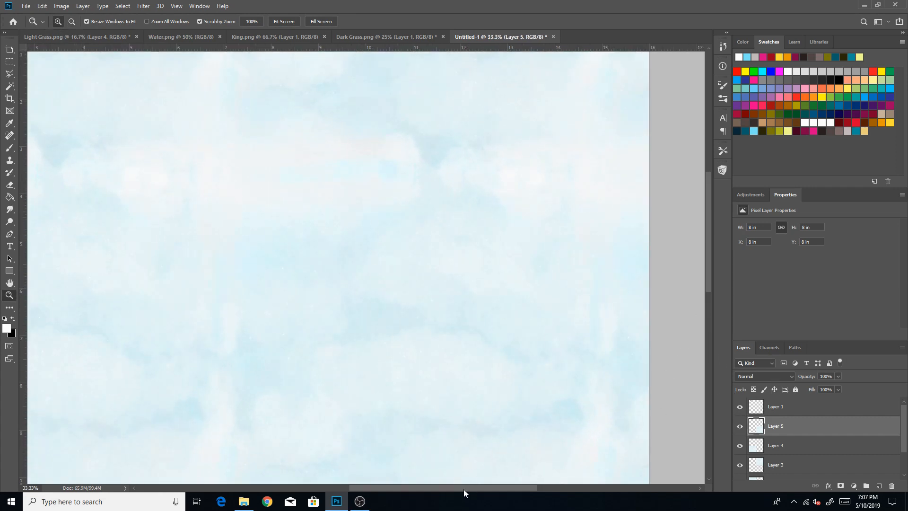
pyautogui.moveTo(464, 488); pyautogui.dragTo(388, 487)
pyautogui.moveTo(709, 265); pyautogui.dragTo(710, 229)
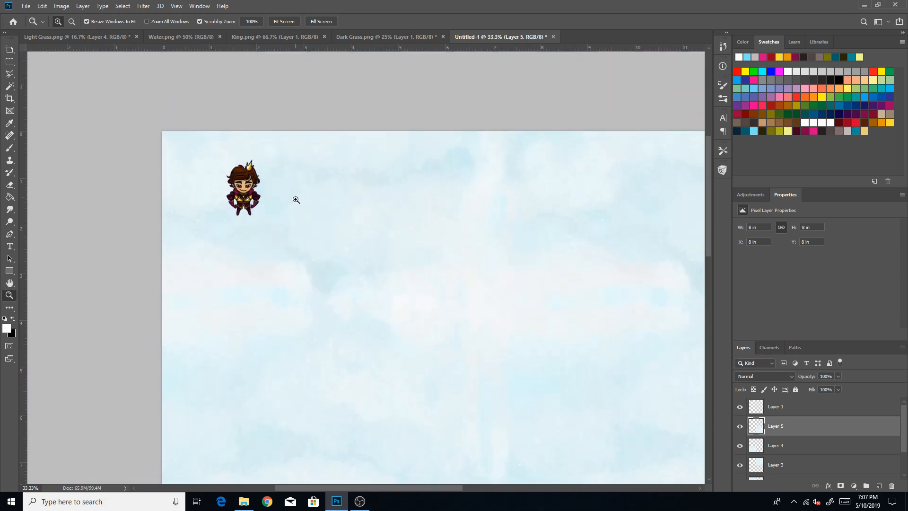
pyautogui.click(313, 206)
pyautogui.click(72, 21)
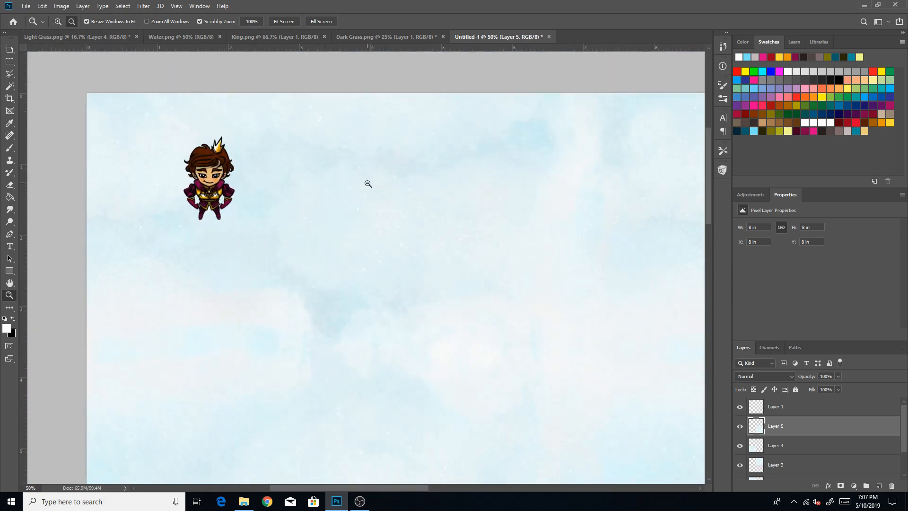
pyautogui.moveTo(708, 158); pyautogui.dragTo(708, 161)
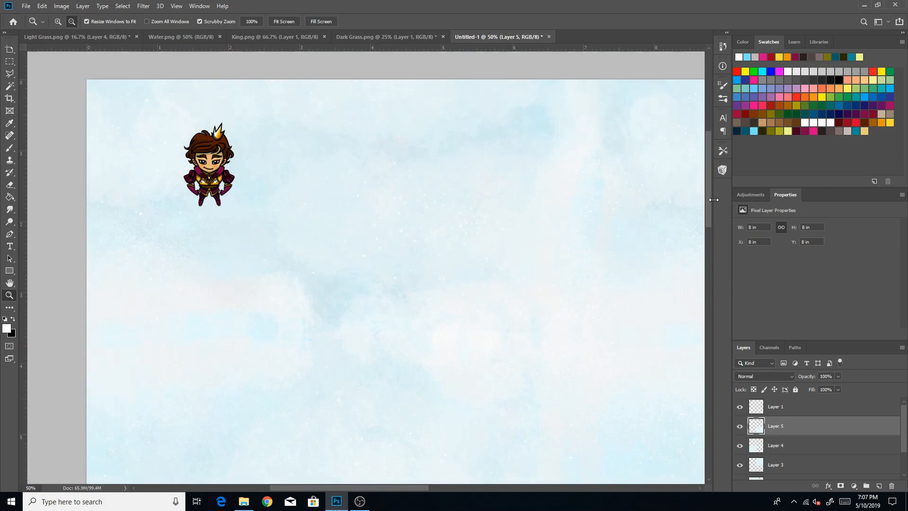
# Move the character on Layer 1 to the middle of the upper-left tile, at about X 3.64 in, Y 2.41 in
pyautogui.click(740, 410)
pyautogui.click(740, 409)
pyautogui.hotkey('ctrl', 't')
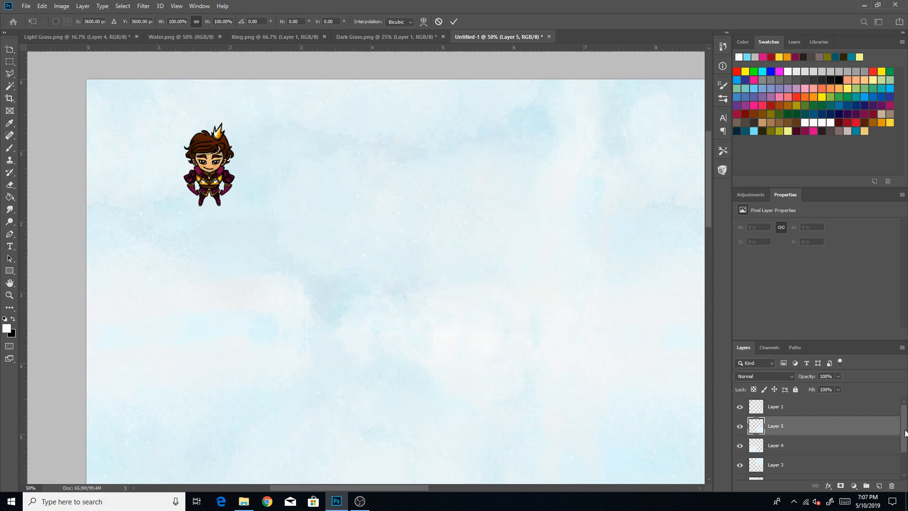
pyautogui.click(777, 408)
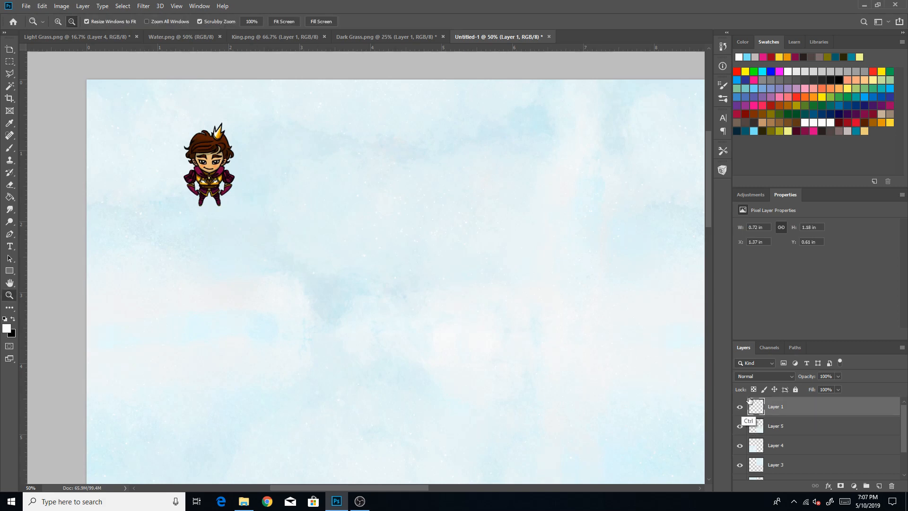
pyautogui.hotkey('ctrl', 't')
pyautogui.moveTo(217, 175); pyautogui.dragTo(379, 307)
pyautogui.click(453, 22)
pyautogui.press('z')
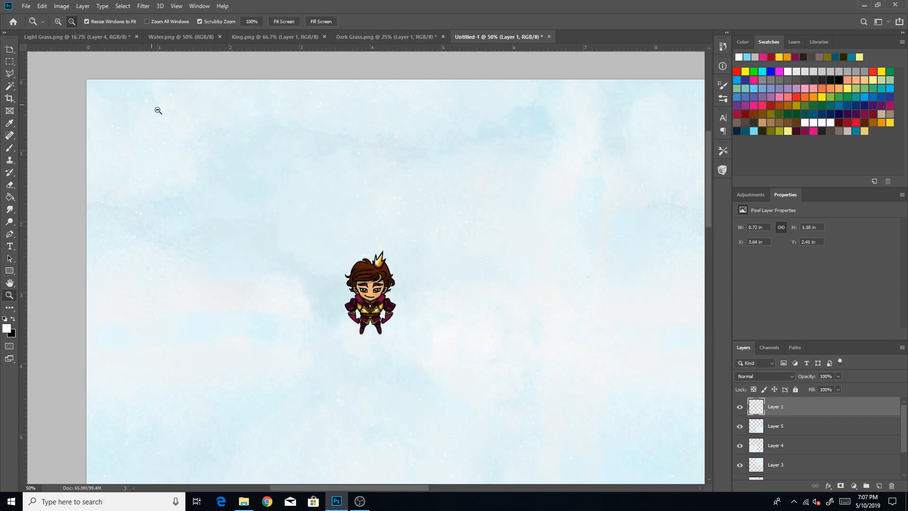
# Delete the character layer and the layer holding the lower-right tile copy
pyautogui.keyDown('alt'); pyautogui.click(463, 210); pyautogui.keyUp('alt')
pyautogui.keyDown('alt'); pyautogui.click(462, 217); pyautogui.keyUp('alt')
pyautogui.keyDown('alt'); pyautogui.click(466, 219); pyautogui.keyUp('alt')
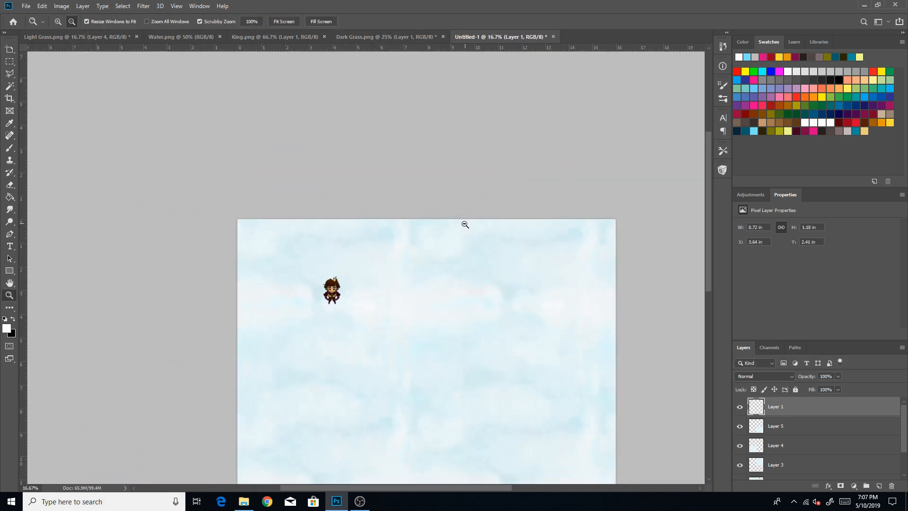
pyautogui.keyDown('alt'); pyautogui.click(465, 216); pyautogui.keyUp('alt')
pyautogui.scroll(-3, 704, 203)
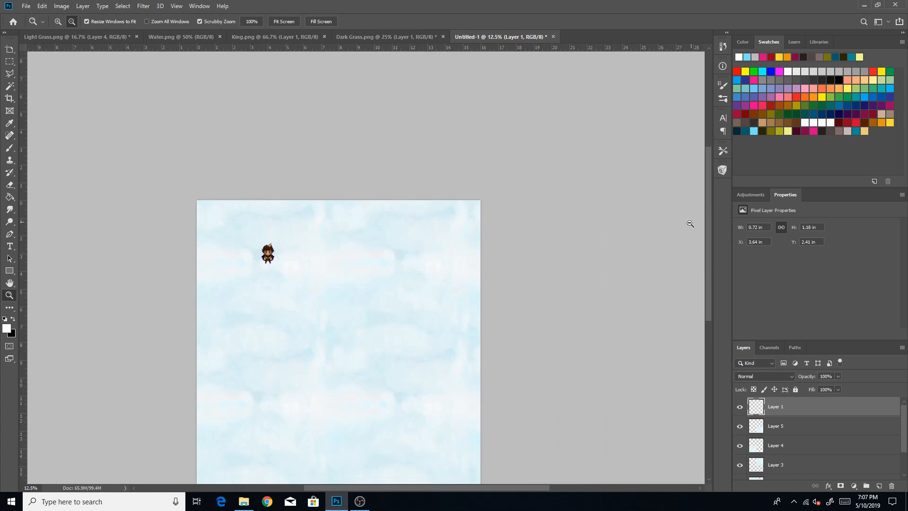
pyautogui.moveTo(752, 414); pyautogui.dragTo(891, 487)
pyautogui.click(890, 487)
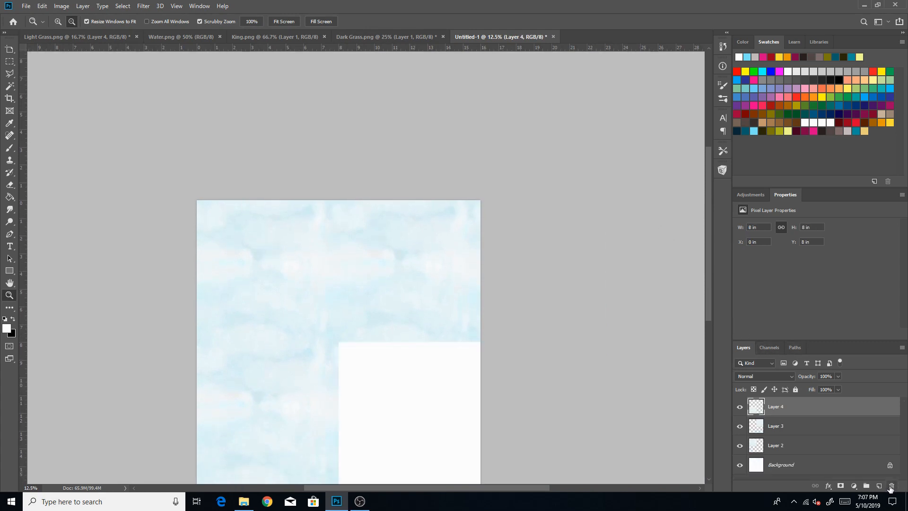
# Undo the layer deletions, the tiling and the canvas enlargement, back to the single 8 x 8 in tile
pyautogui.click(45, 6)
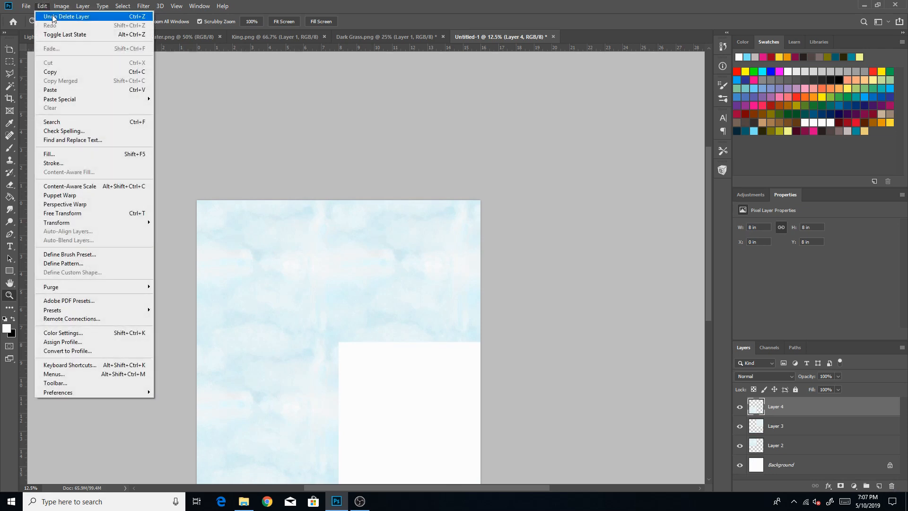
pyautogui.click(53, 17)
pyautogui.click(42, 6)
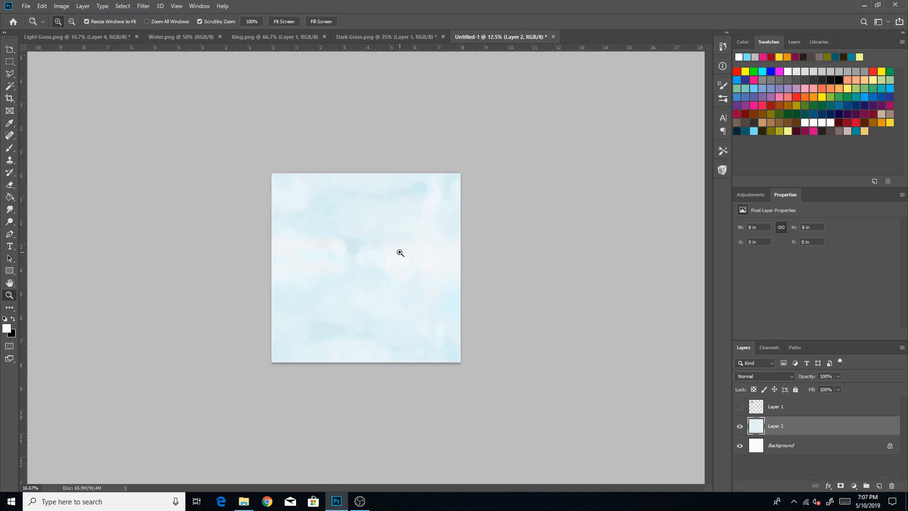
pyautogui.click(400, 253)
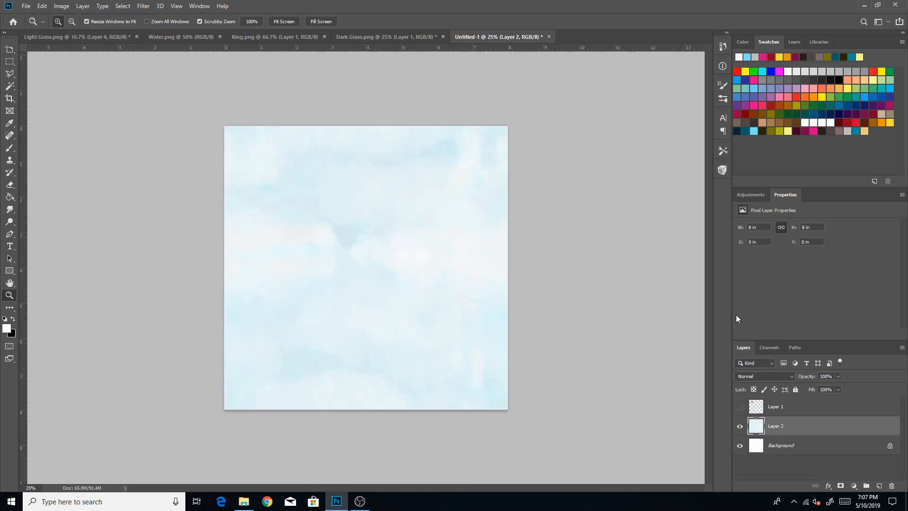
# Hide the painted texture layer, Layer 2, so that only the white background shows
pyautogui.click(739, 425)
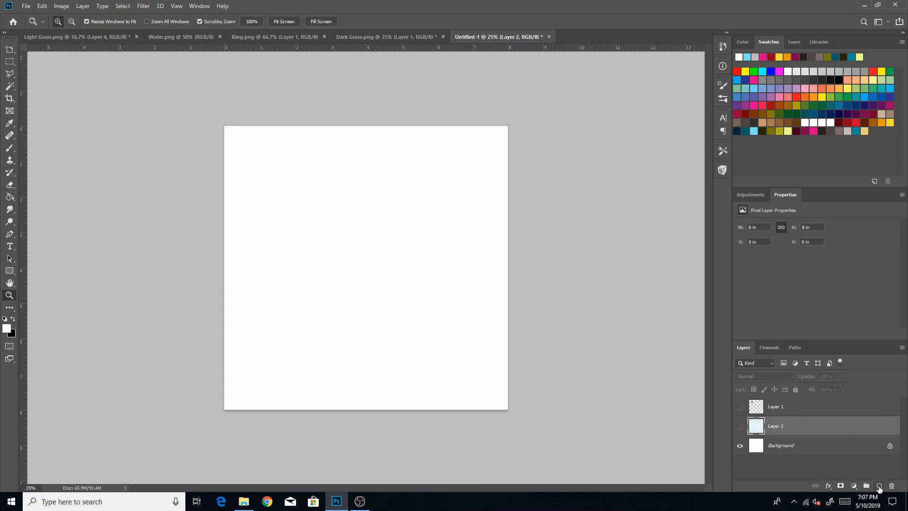
pyautogui.click(739, 426)
pyautogui.click(740, 426)
# Turn on Dual Axis symmetry for the Brush tool and scale its axes to 155.57% so they extend past the canvas edges
pyautogui.click(10, 146)
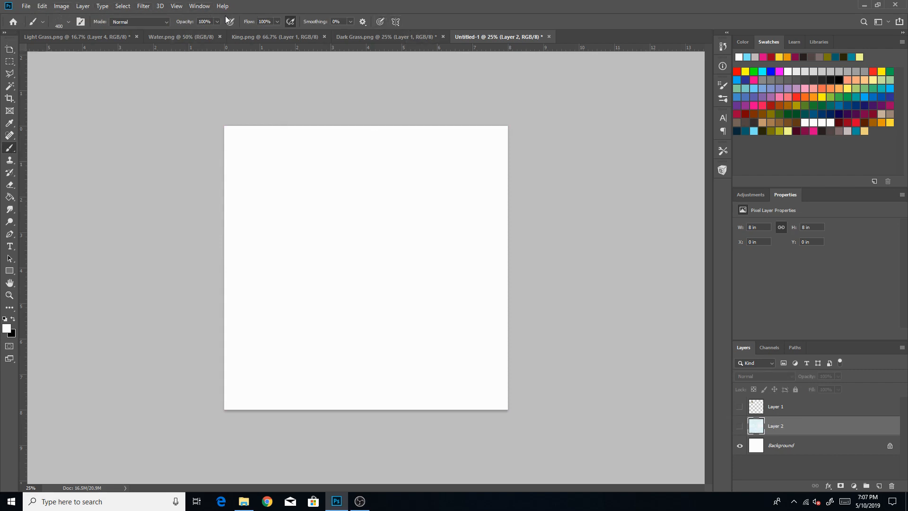
pyautogui.click(395, 22)
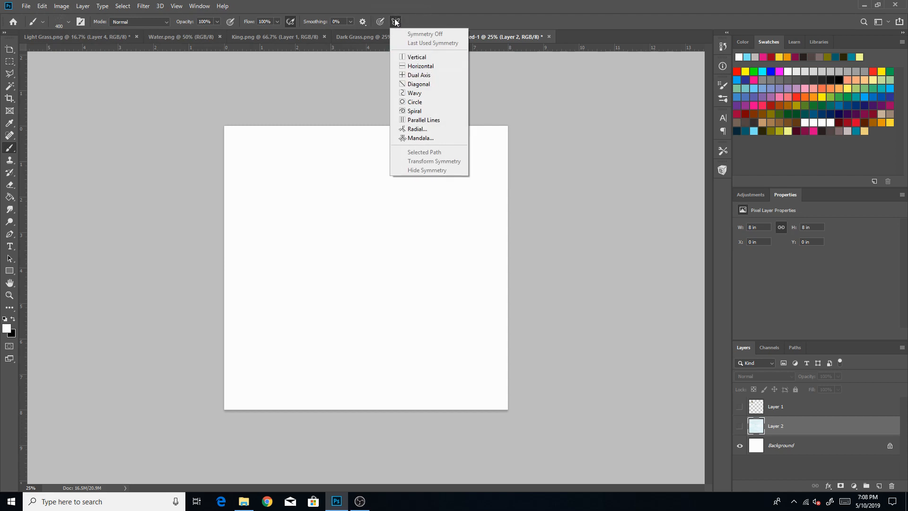
pyautogui.click(430, 75)
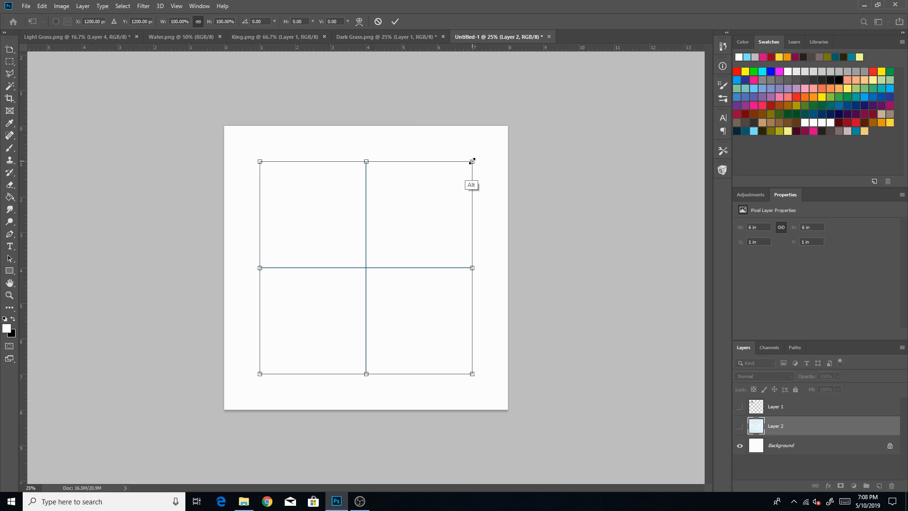
pyautogui.moveTo(472, 161); pyautogui.dragTo(538, 109)
pyautogui.click(394, 22)
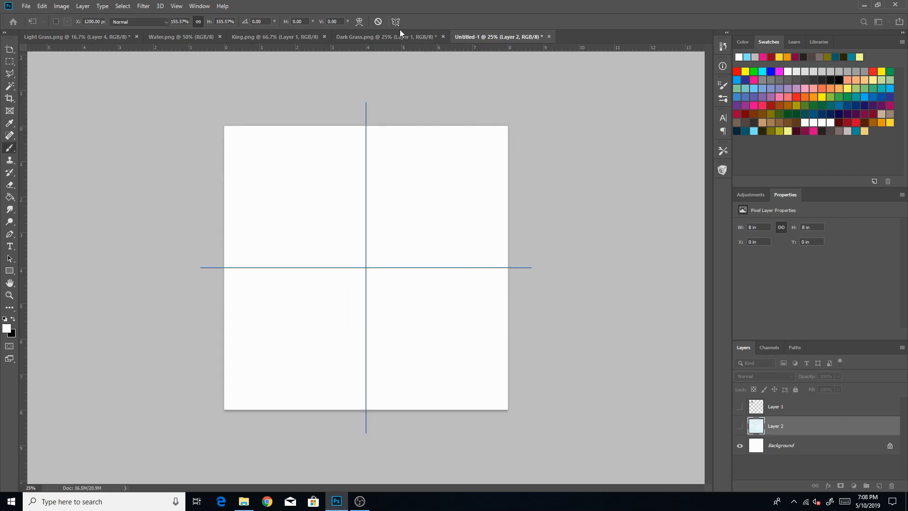
# Create a new empty layer above the hidden Layer 2 for the symmetry painting
pyautogui.press('z')
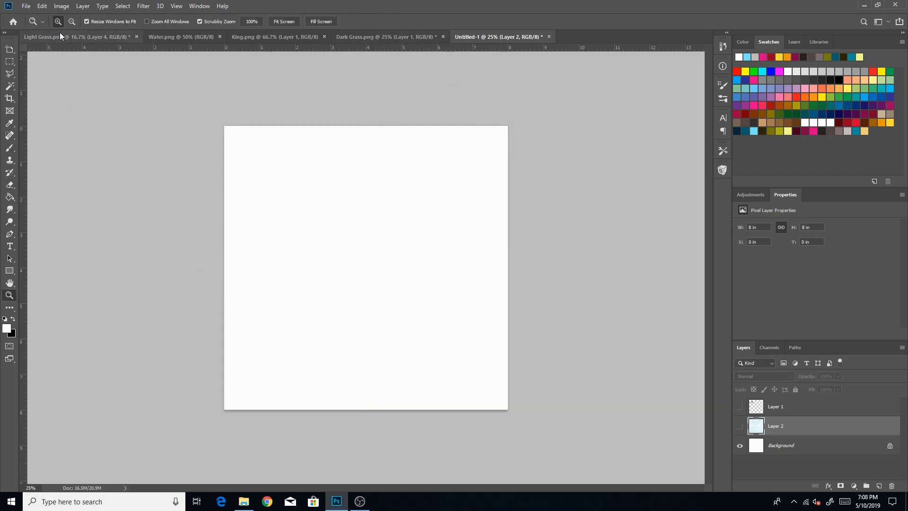
pyautogui.click(371, 200)
pyautogui.press('b')
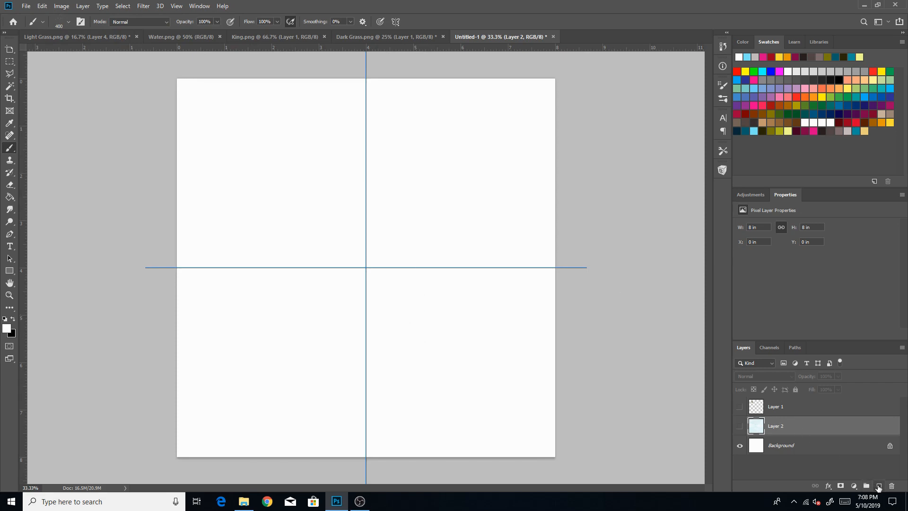
pyautogui.click(878, 486)
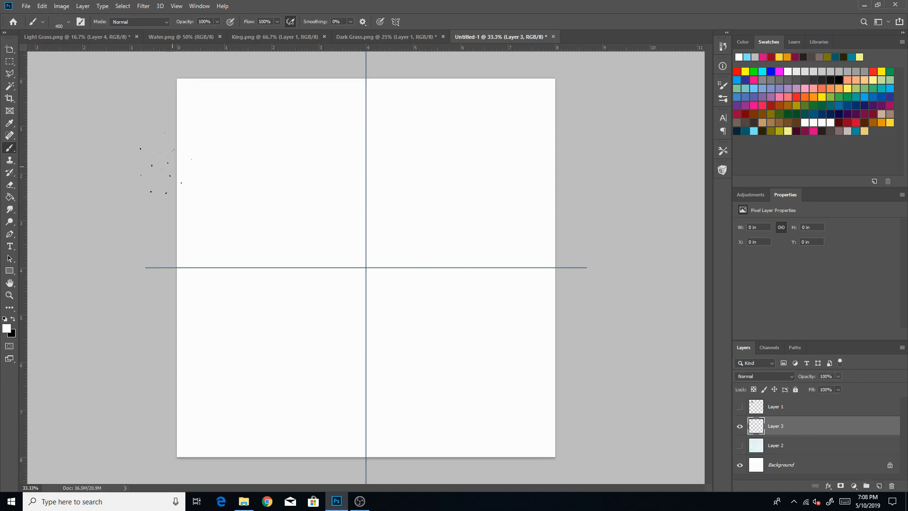
# Clear the "spatter" filter from the brush list and fill the new layer, Layer 3, with light blue
pyautogui.click(723, 170)
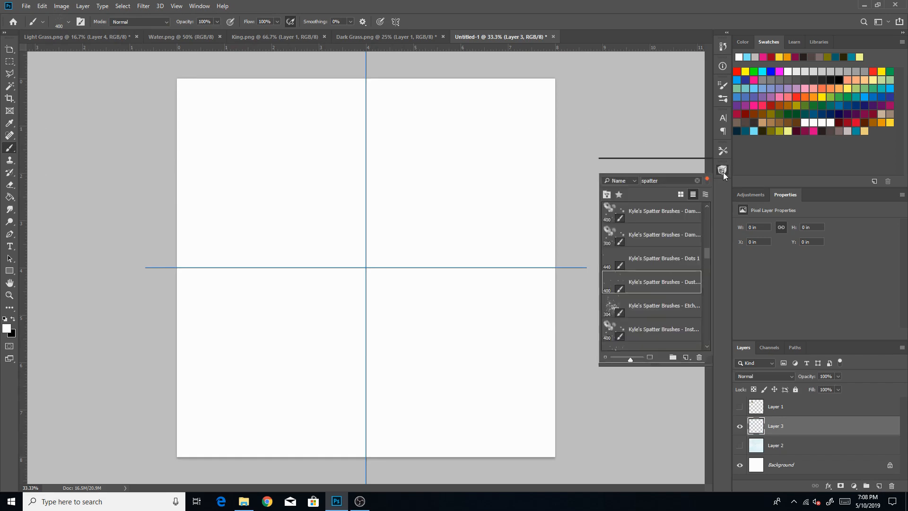
pyautogui.click(696, 179)
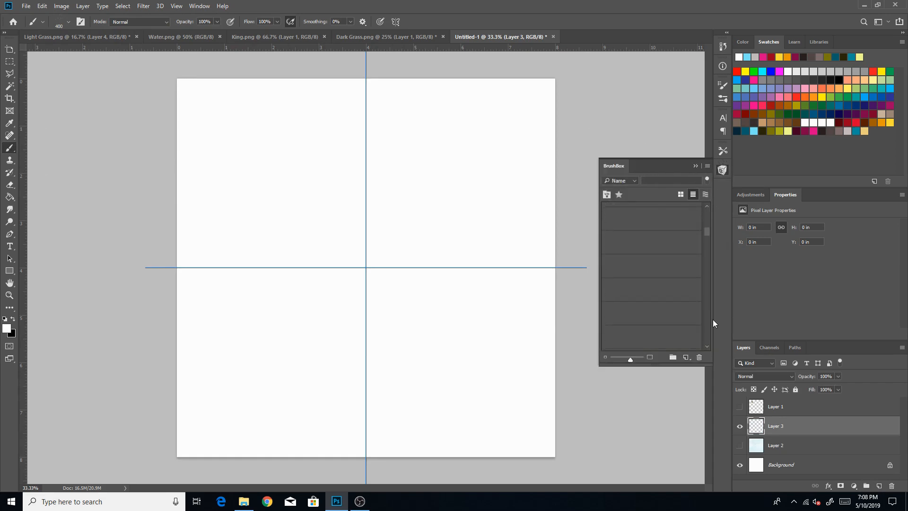
pyautogui.click(10, 197)
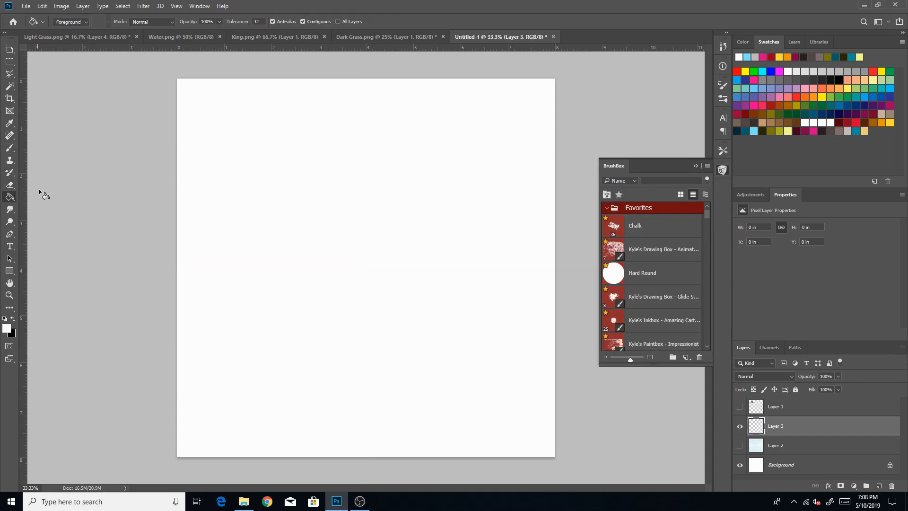
pyautogui.click(754, 131)
pyautogui.click(402, 272)
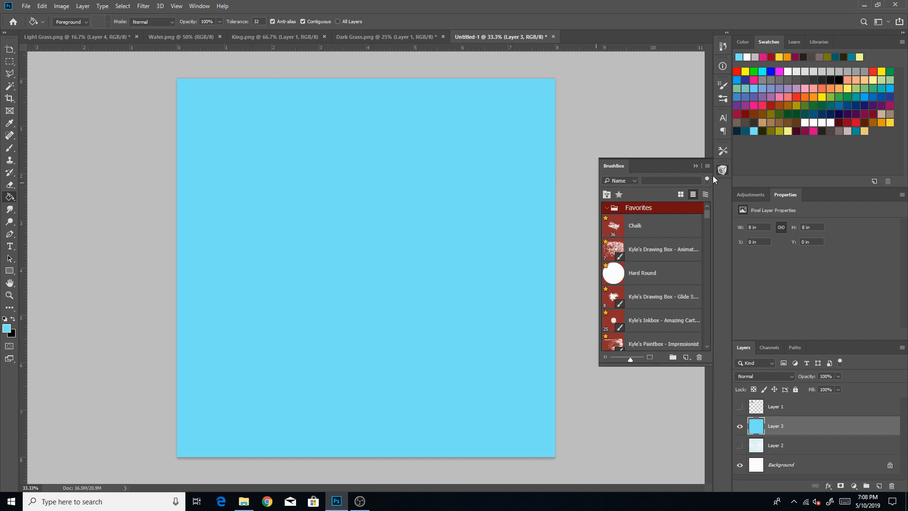
# Choose the Kyle's Paintbox - Impressionist brush and set the painting colour to white
pyautogui.press('b')
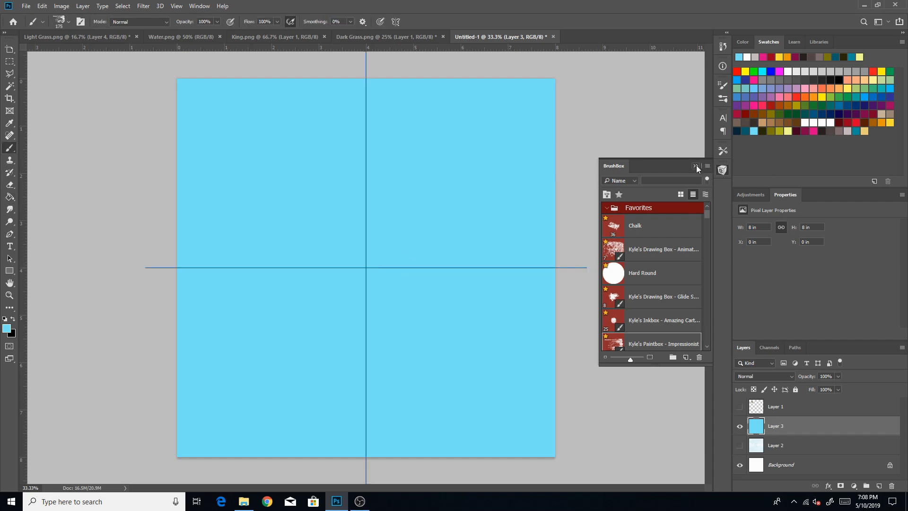
pyautogui.click(695, 165)
pyautogui.click(813, 122)
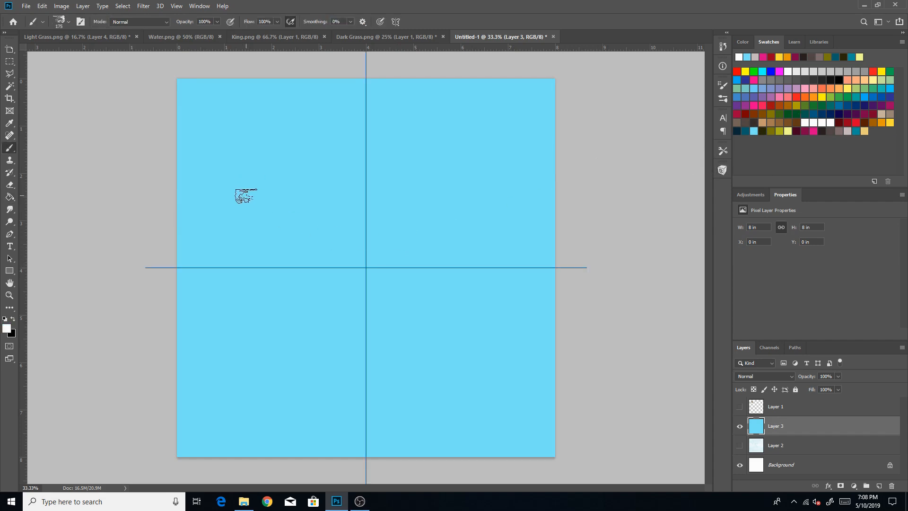
# Try mirrored white strokes in the upper-left quadrant with the brush at 600 px, and undo them
pyautogui.press(']')
pyautogui.press(']')
pyautogui.press(']')
pyautogui.press(']')
pyautogui.press(']')
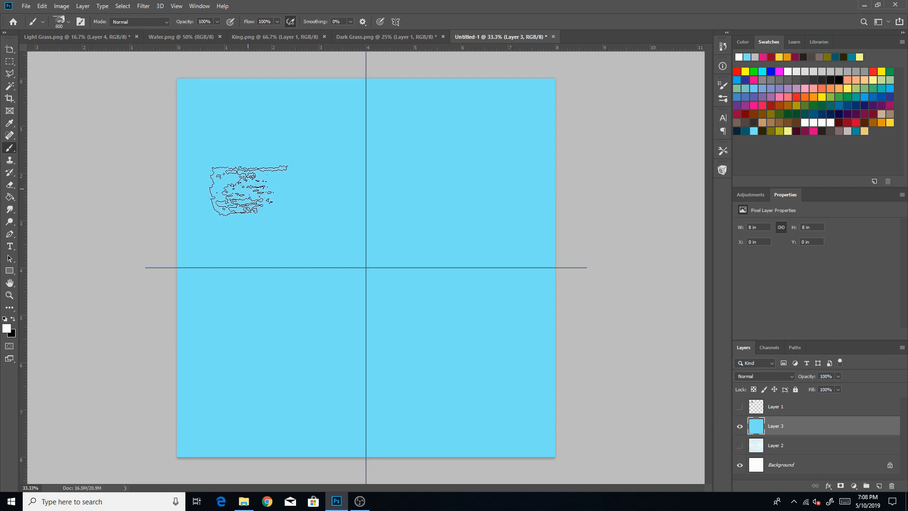
pyautogui.click(231, 191)
pyautogui.moveTo(231, 192)
pyautogui.mouseDown()
pyautogui.moveTo(312, 227)
pyautogui.moveTo(336, 215)
pyautogui.moveTo(328, 184)
pyautogui.moveTo(295, 164)
pyautogui.moveTo(350, 101)
pyautogui.mouseUp()
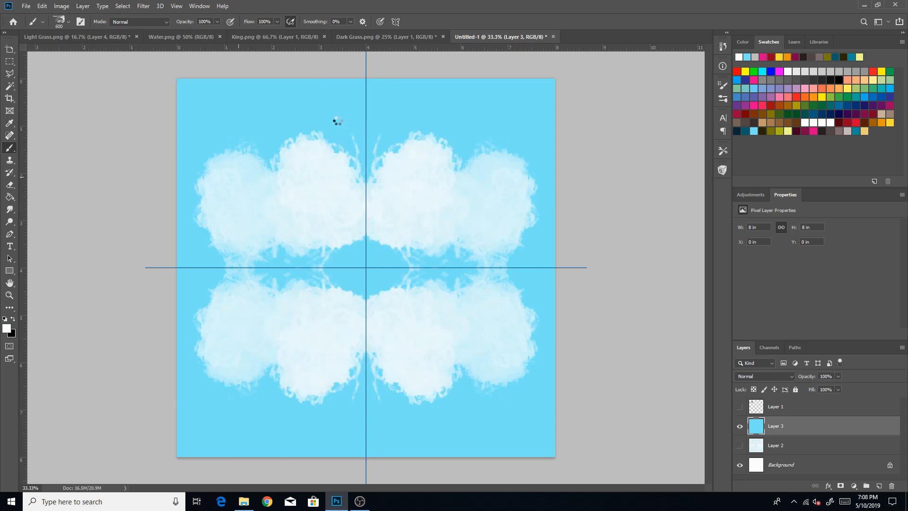
pyautogui.hotkey('ctrl', 'z')
# Reduce the brush to 400 px and cover the blue layer with mirrored light grey, white and pale blue strokes
pyautogui.press('[')
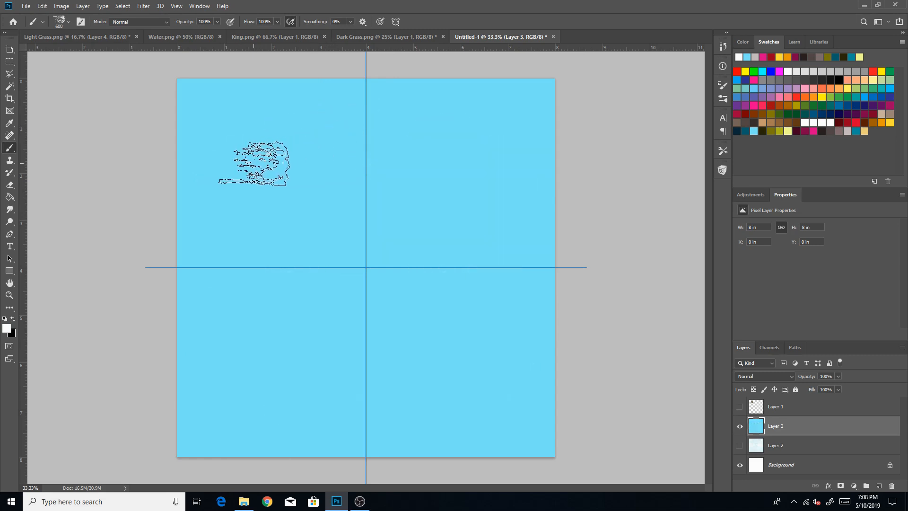
pyautogui.press('[')
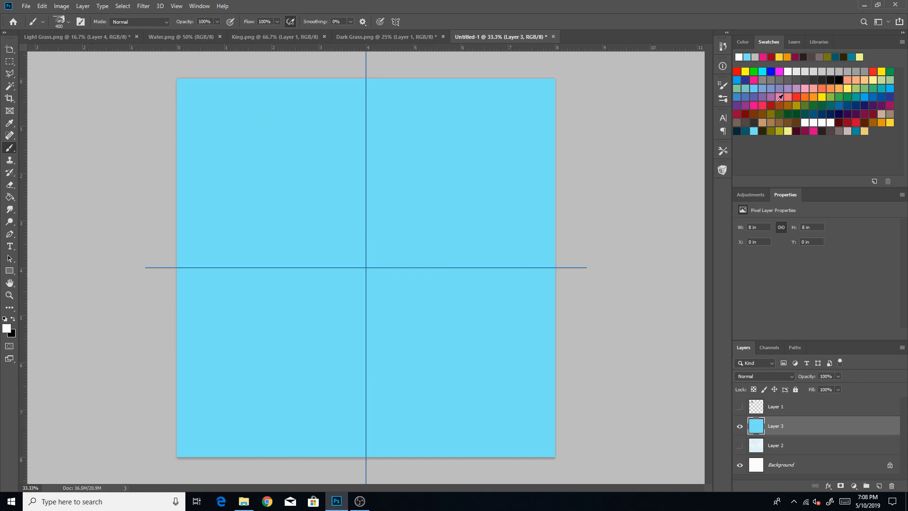
pyautogui.click(847, 130)
pyautogui.click(189, 94)
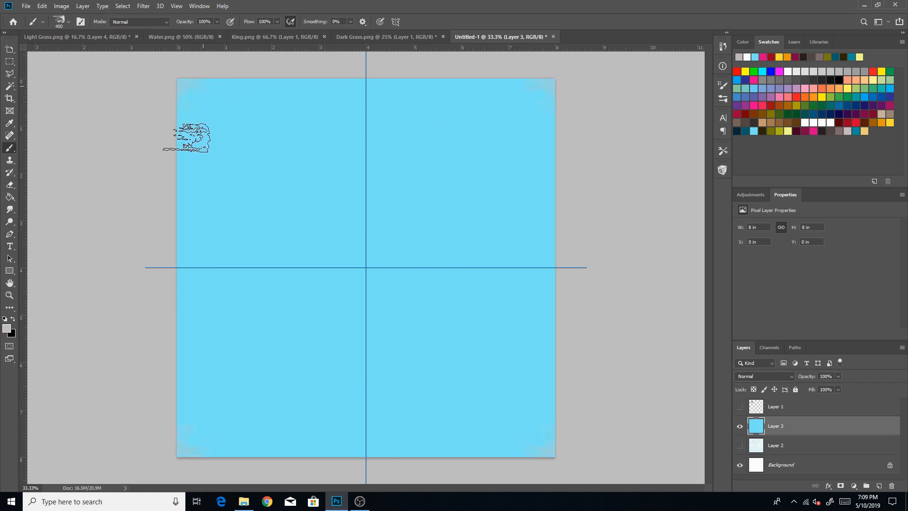
pyautogui.moveTo(193, 183)
pyautogui.mouseDown()
pyautogui.moveTo(202, 248)
pyautogui.moveTo(239, 239)
pyautogui.moveTo(246, 218)
pyautogui.moveTo(214, 96)
pyautogui.moveTo(233, 110)
pyautogui.moveTo(241, 102)
pyautogui.moveTo(300, 98)
pyautogui.moveTo(290, 183)
pyautogui.moveTo(308, 252)
pyautogui.moveTo(340, 235)
pyautogui.moveTo(348, 158)
pyautogui.mouseUp()
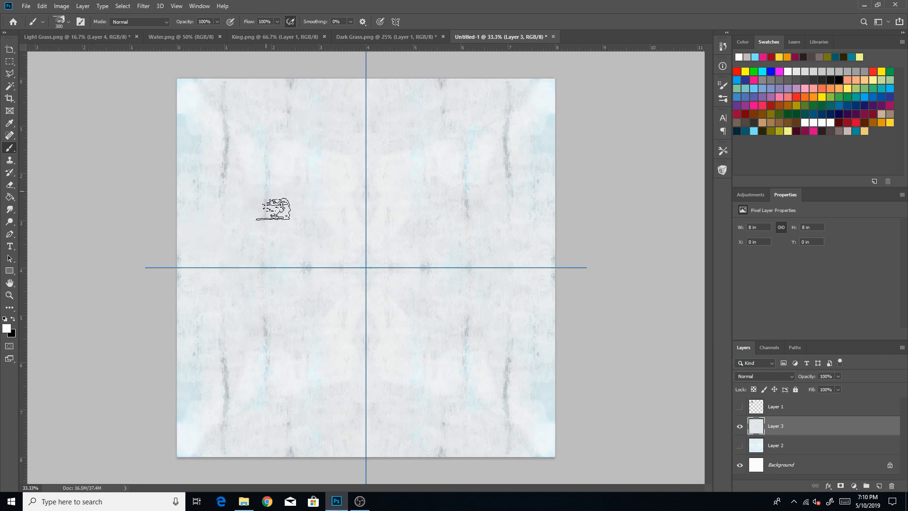
pyautogui.moveTo(274, 166)
pyautogui.mouseDown()
pyautogui.moveTo(264, 199)
pyautogui.moveTo(271, 182)
pyautogui.mouseUp()
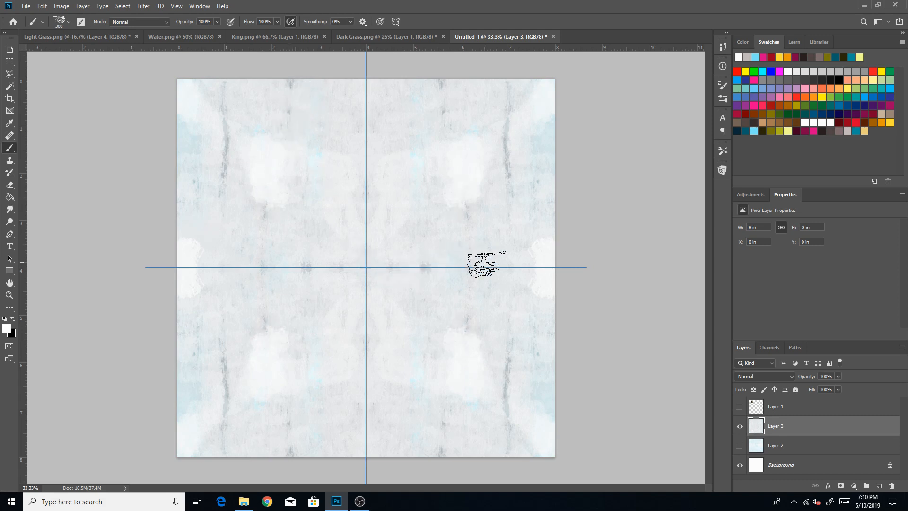
pyautogui.hotkey('ctrl', 'z')
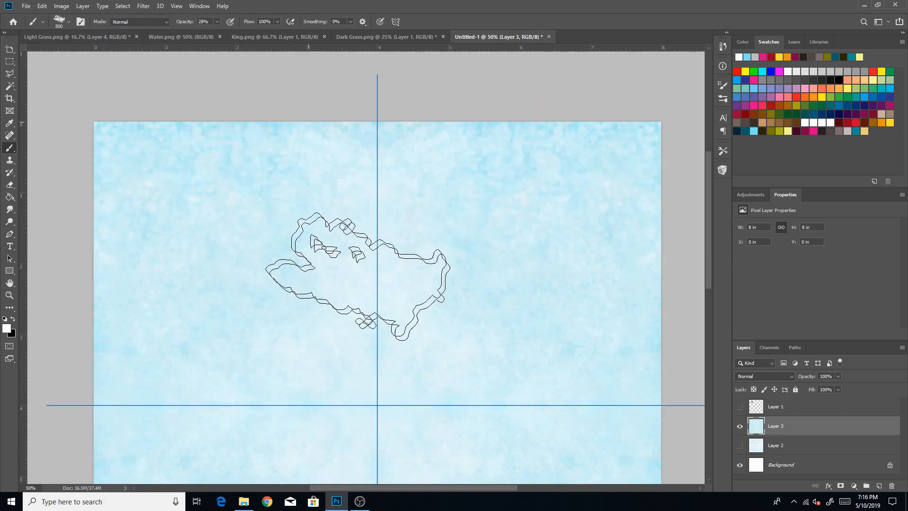
# Reduce the brush to 100 px or less for finer white mirrored marks in the blue texture, and hide the symmetry axes
pyautogui.press('[')
pyautogui.press('[')
pyautogui.press('[')
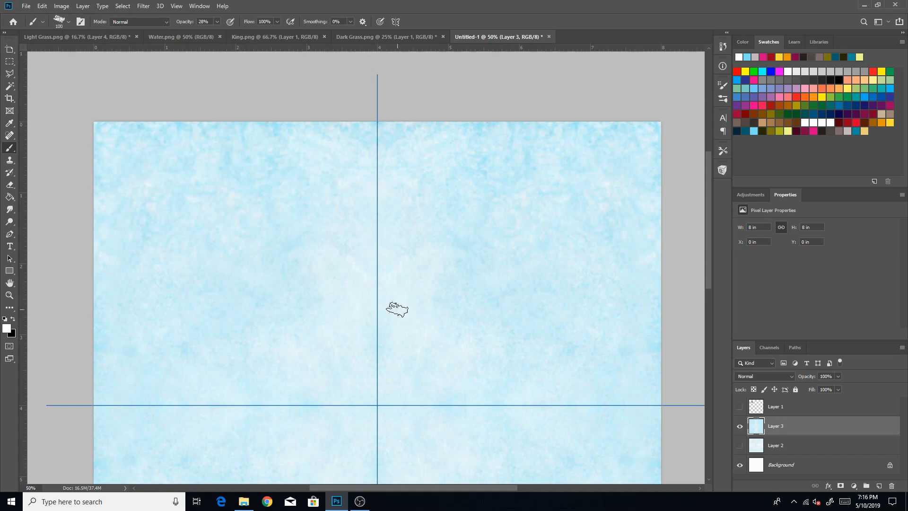
pyautogui.press('[')
pyautogui.press('[')
pyautogui.press('[')
pyautogui.press('[')
pyautogui.hotkey('ctrl', ';')
# Enlarge the canvas to 16 x 16 inches, keeping the painted tile in the upper-left corner
pyautogui.press('z')
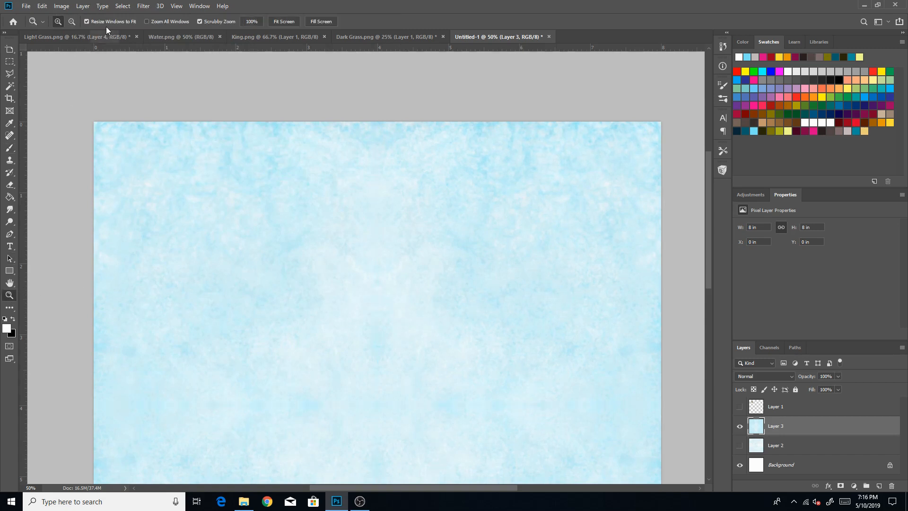
pyautogui.keyDown('alt'); pyautogui.click(466, 202); pyautogui.keyUp('alt')
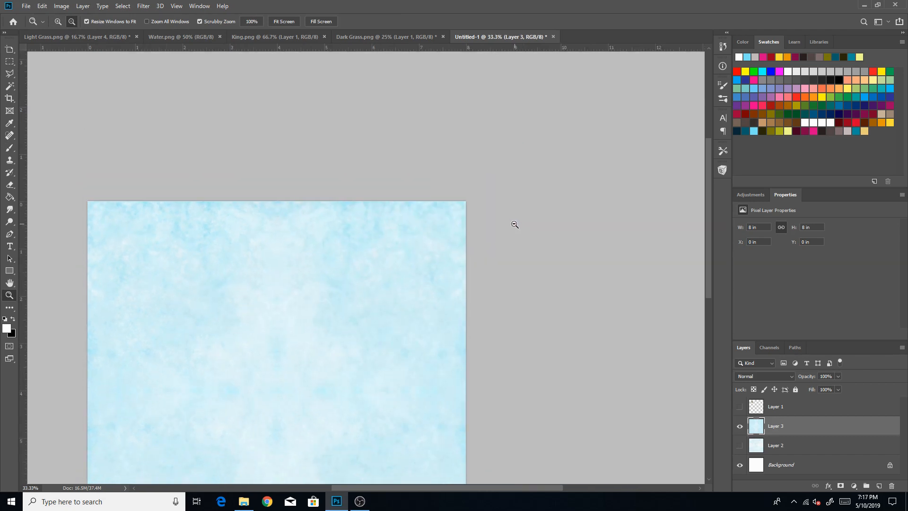
pyautogui.keyDown('alt'); pyautogui.click(371, 318); pyautogui.keyUp('alt')
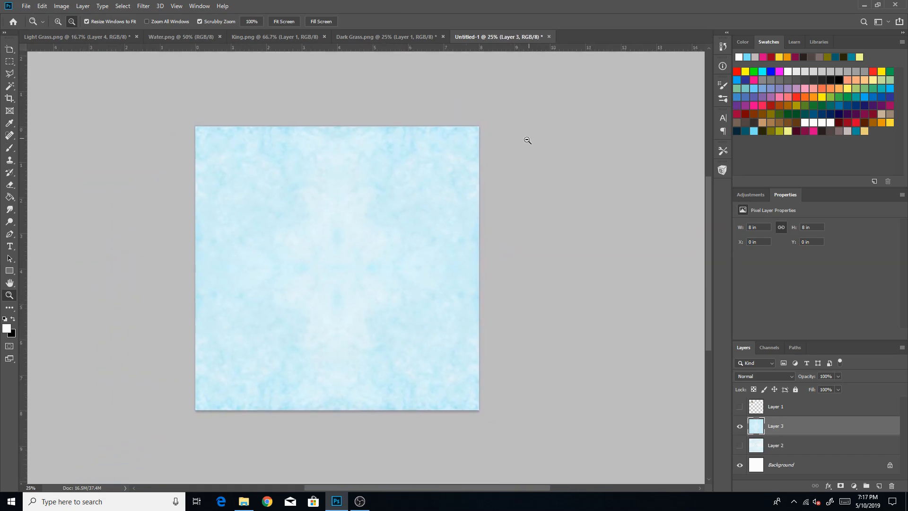
pyautogui.click(63, 7)
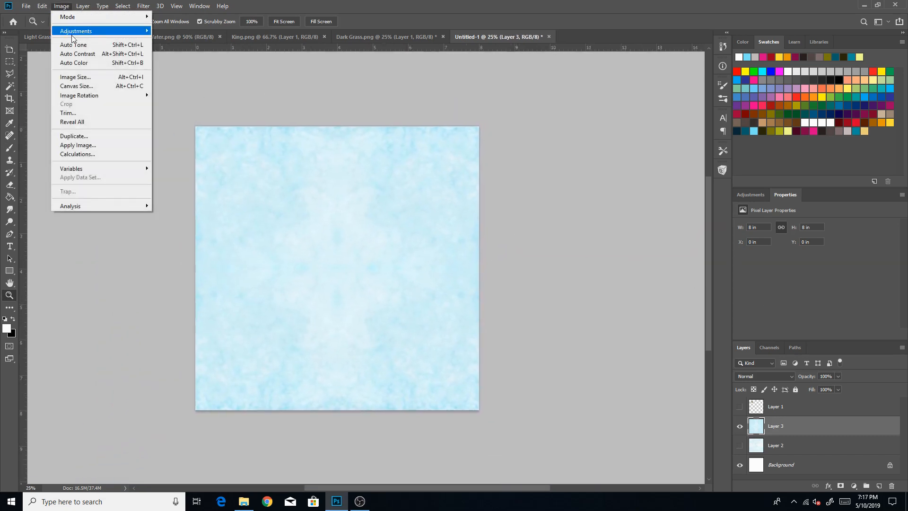
pyautogui.click(88, 86)
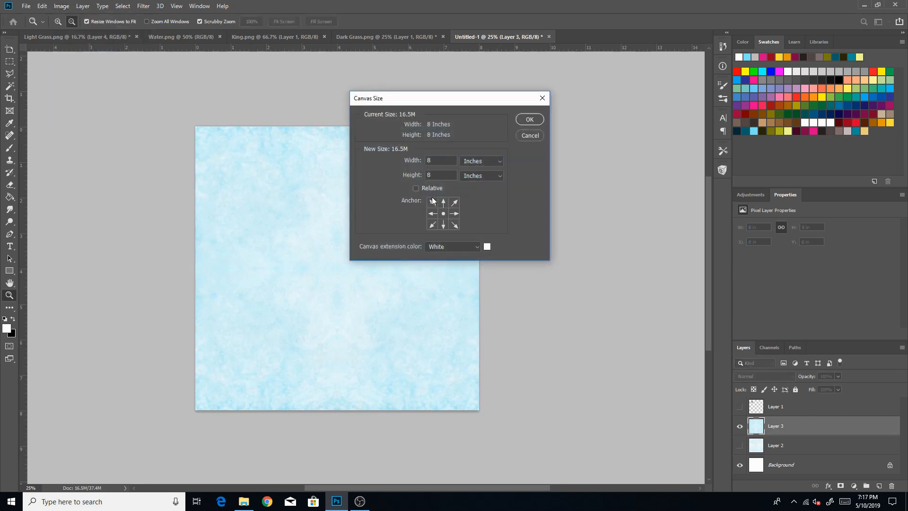
pyautogui.click(416, 161)
pyautogui.write('16')
pyautogui.press('Tab')
pyautogui.write('16')
pyautogui.click(529, 119)
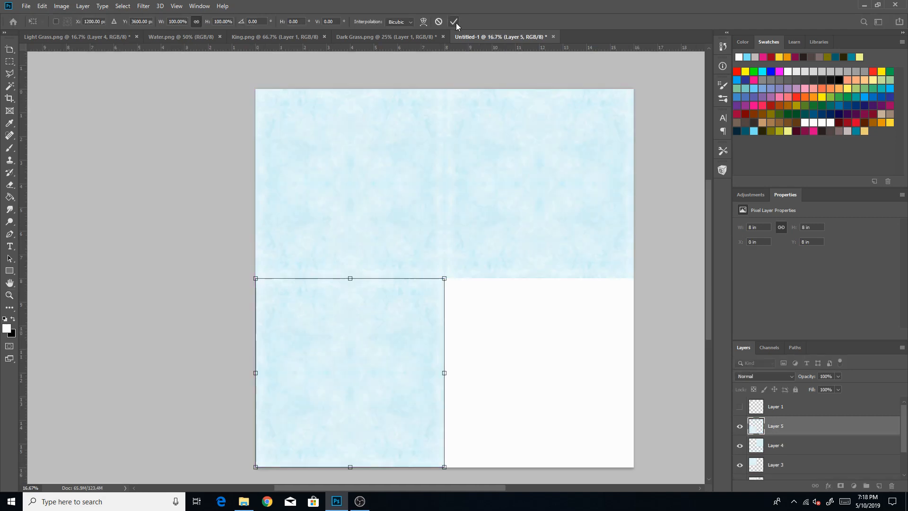
# Confirm the lower-left tile copy's placement and fit another copy into the empty lower-right quadrant
pyautogui.click(454, 22)
pyautogui.hotkey('ctrl', 'space')
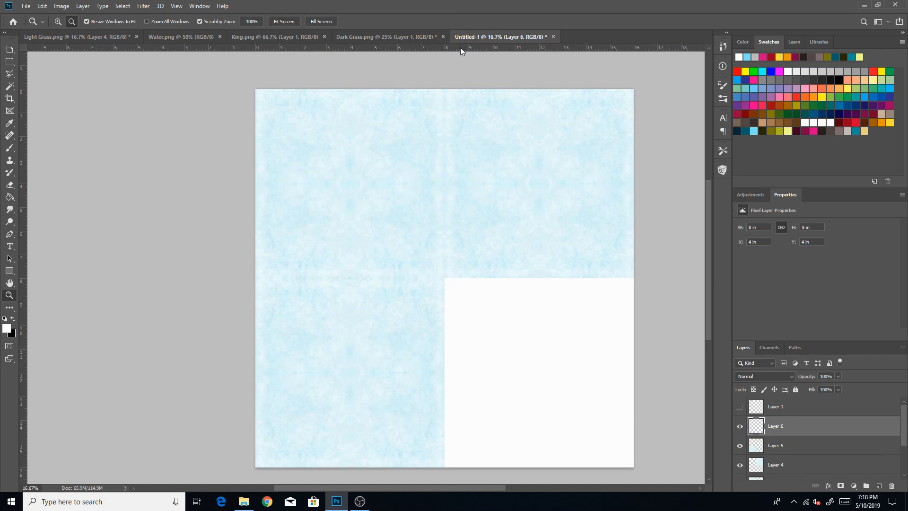
pyautogui.hotkey('ctrl', 'j')
pyautogui.hotkey('ctrl', 't')
pyautogui.moveTo(484, 298); pyautogui.dragTo(564, 377)
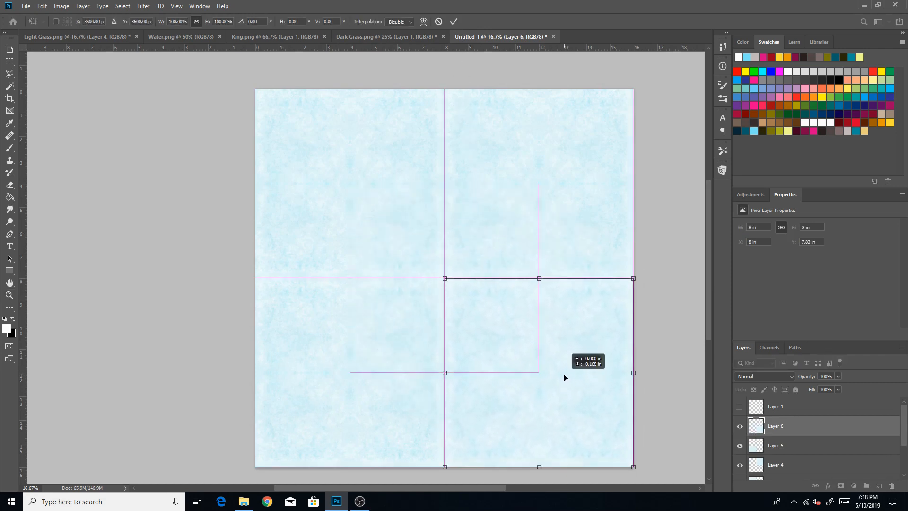
pyautogui.click(454, 22)
pyautogui.hotkey('ctrl', 'space')
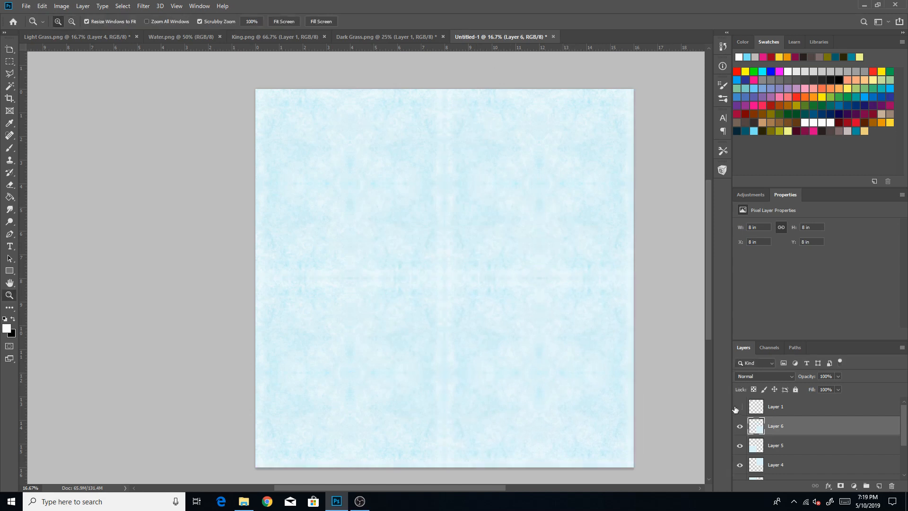
# Show the character on Layer 1 and inspect it up close against the tiled texture
pyautogui.click(736, 408)
pyautogui.click(286, 140)
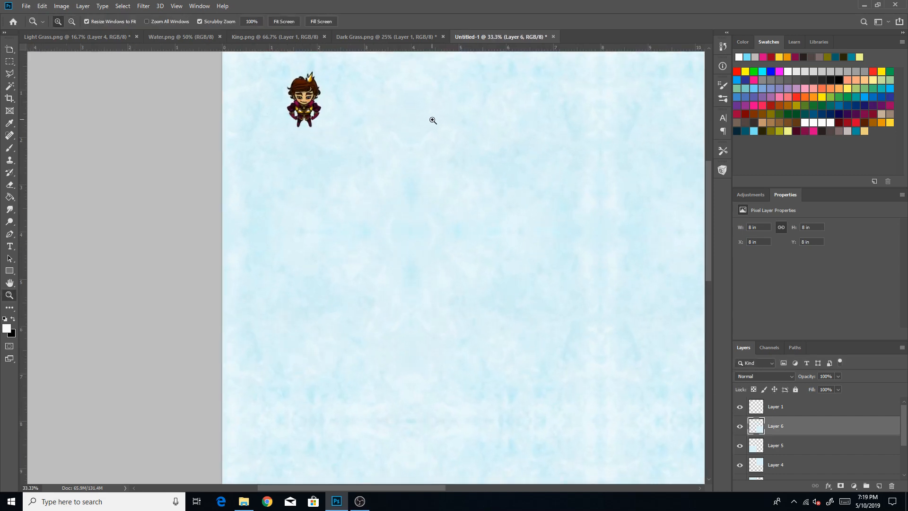
pyautogui.moveTo(710, 198); pyautogui.dragTo(710, 175)
pyautogui.click(440, 218)
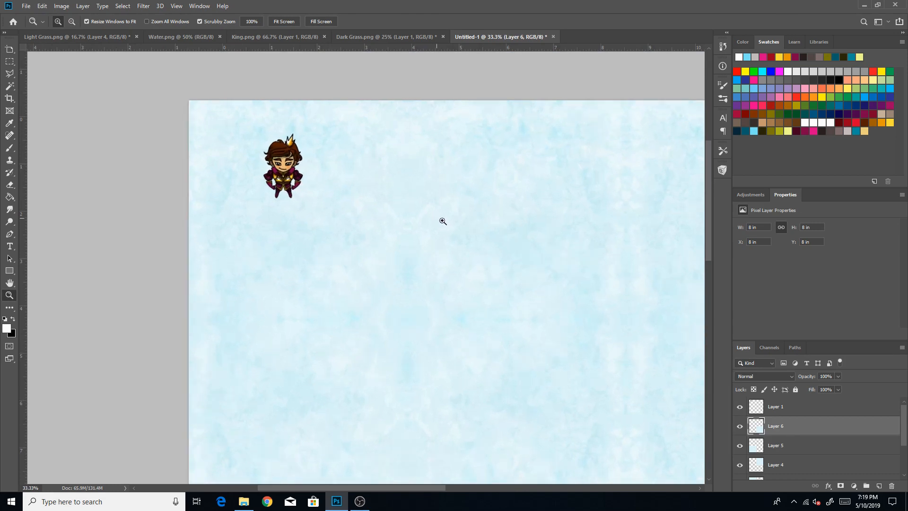
pyautogui.moveTo(708, 218); pyautogui.dragTo(708, 204)
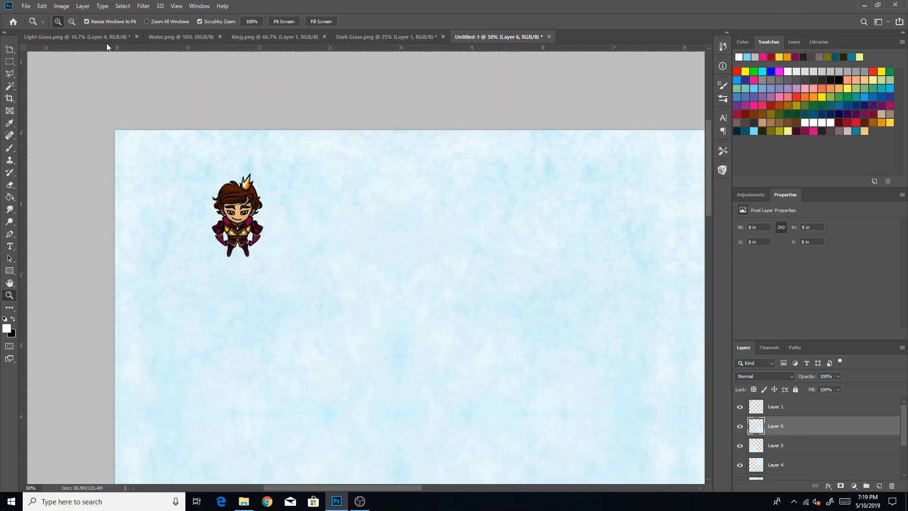
pyautogui.keyDown('alt'); pyautogui.click(368, 216); pyautogui.keyUp('alt')
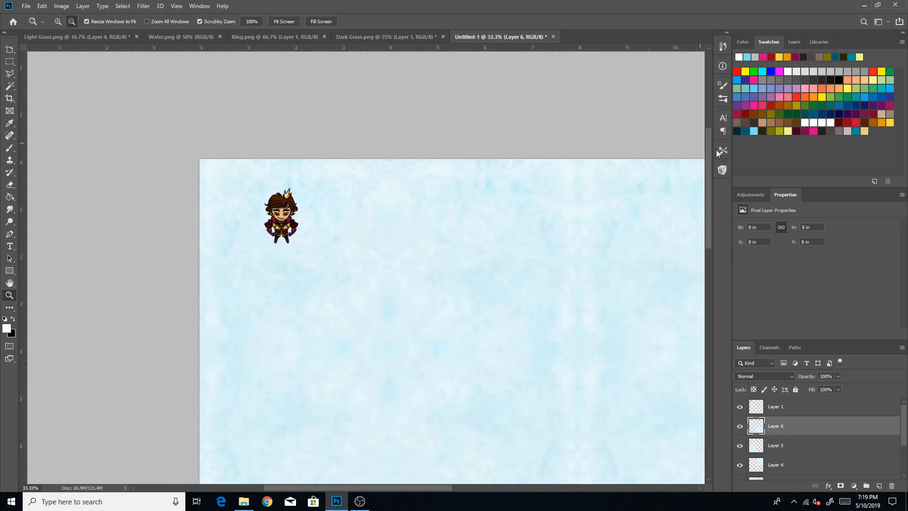
pyautogui.moveTo(710, 172); pyautogui.dragTo(708, 197)
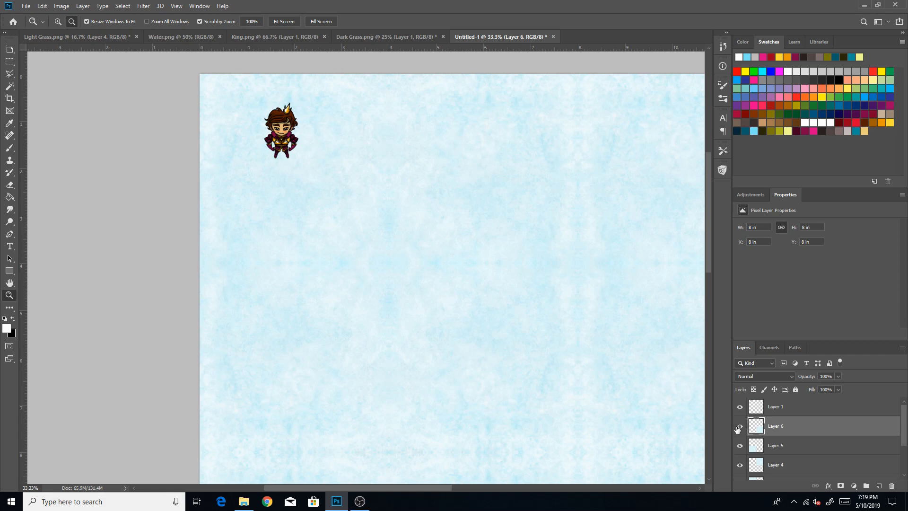
# Hide and show Layer 6, the lower-right tile copy, to compare the tiling with and without it
pyautogui.click(411, 192)
pyautogui.click(741, 426)
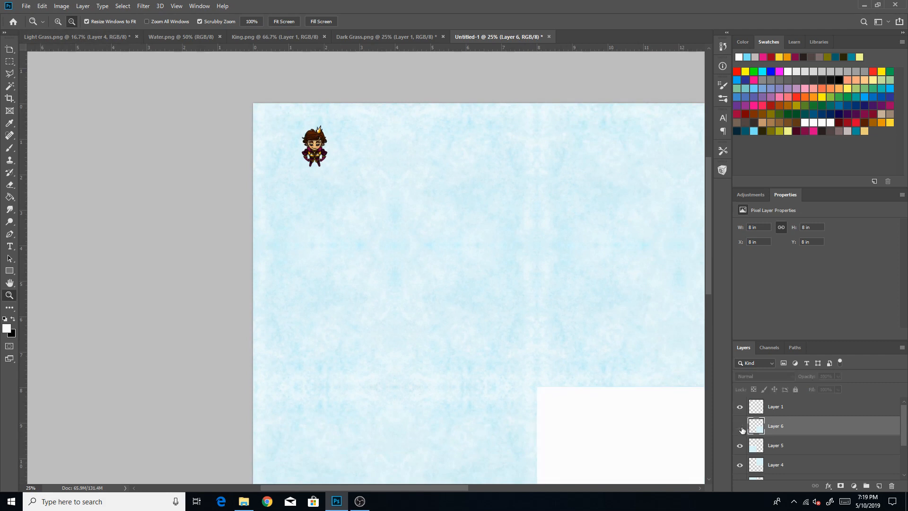
pyautogui.click(740, 427)
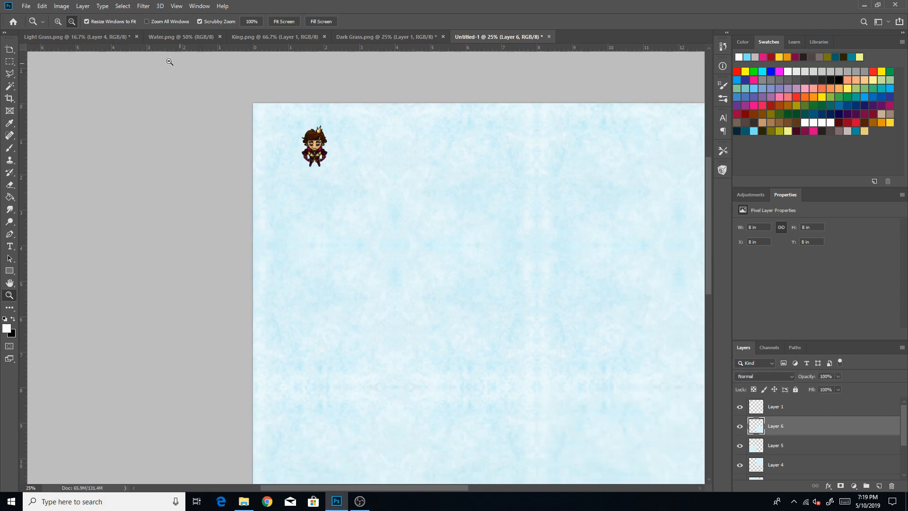
# Undo the lower-right tile copy on Layer 6 and the placement of the lower-left copy on Layer 5
pyautogui.click(42, 6)
pyautogui.click(46, 12)
pyautogui.click(45, 9)
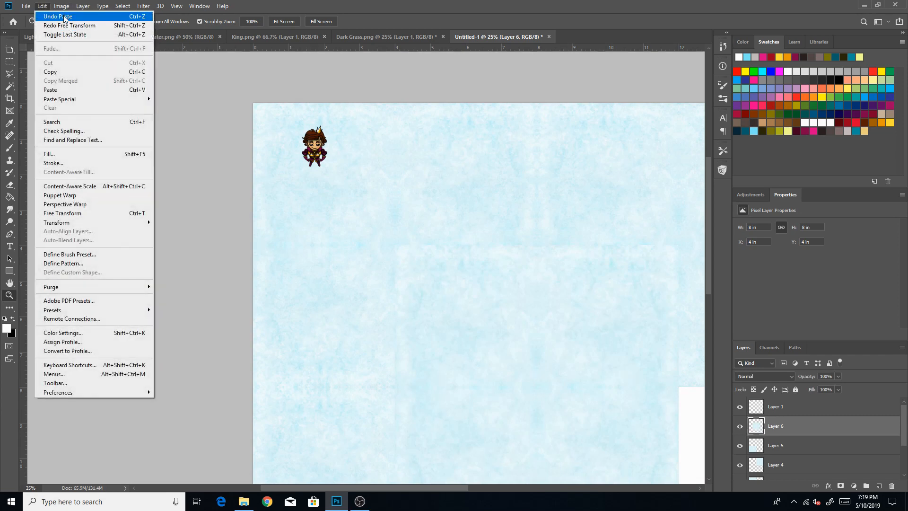
pyautogui.click(64, 17)
pyautogui.click(46, 8)
pyautogui.click(58, 17)
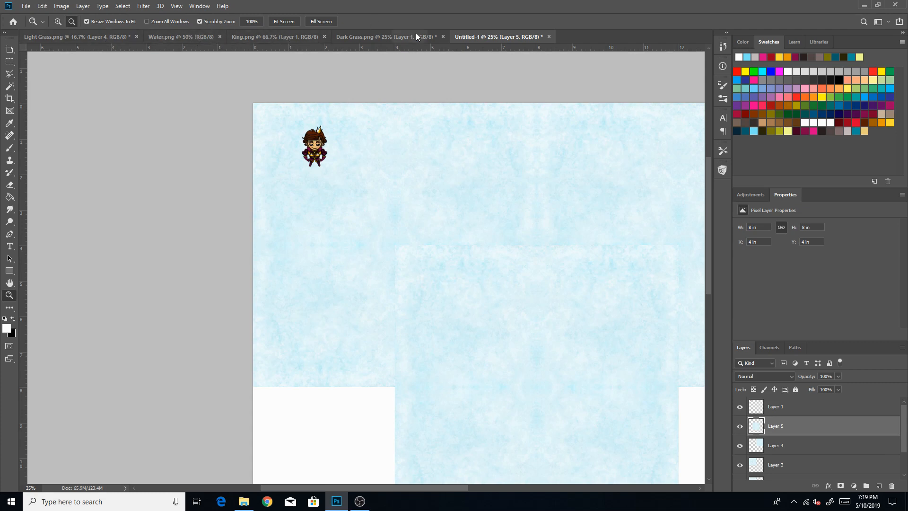
# Look over Dark Grass.png and Water.png and close both documents, discarding the changes to Dark Grass.png
pyautogui.click(404, 37)
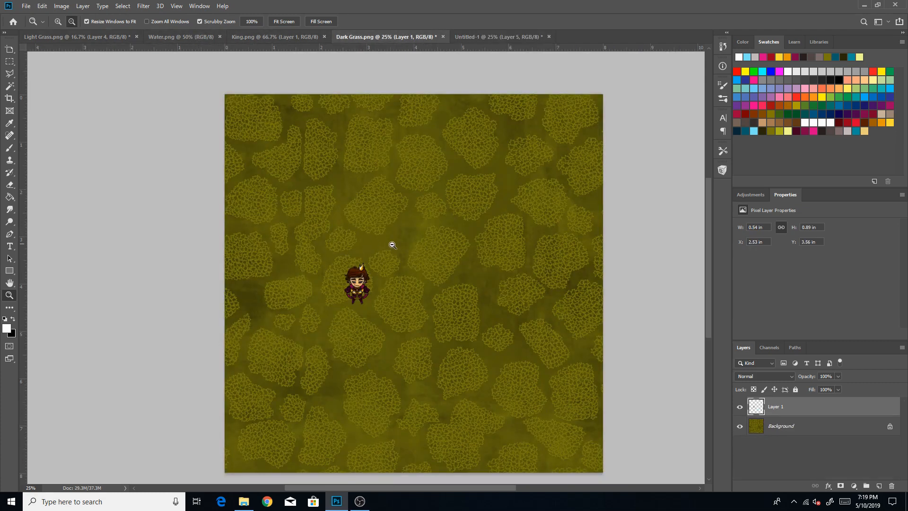
pyautogui.click(58, 22)
pyautogui.click(422, 195)
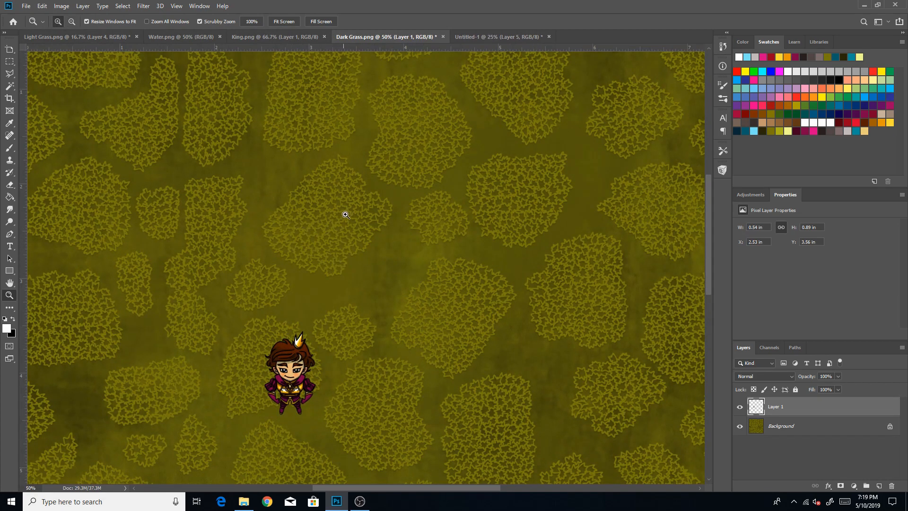
pyautogui.click(442, 37)
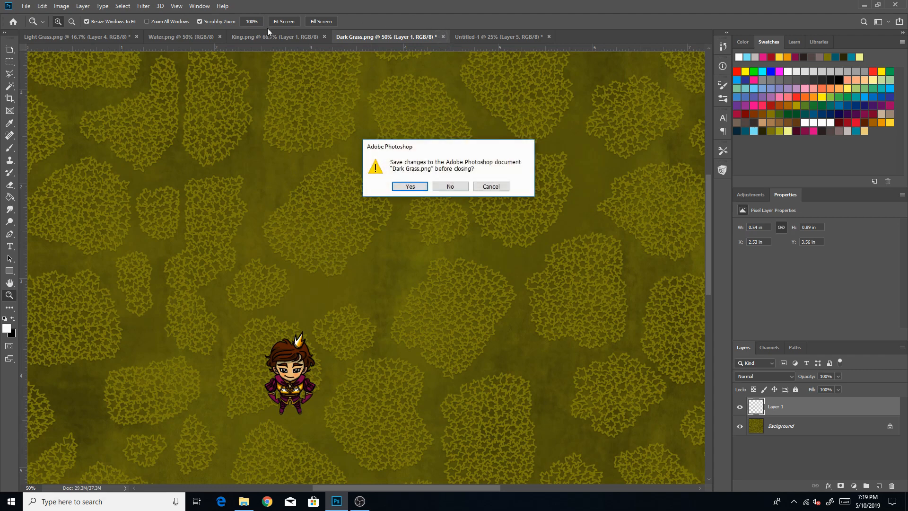
pyautogui.click(459, 186)
pyautogui.click(184, 36)
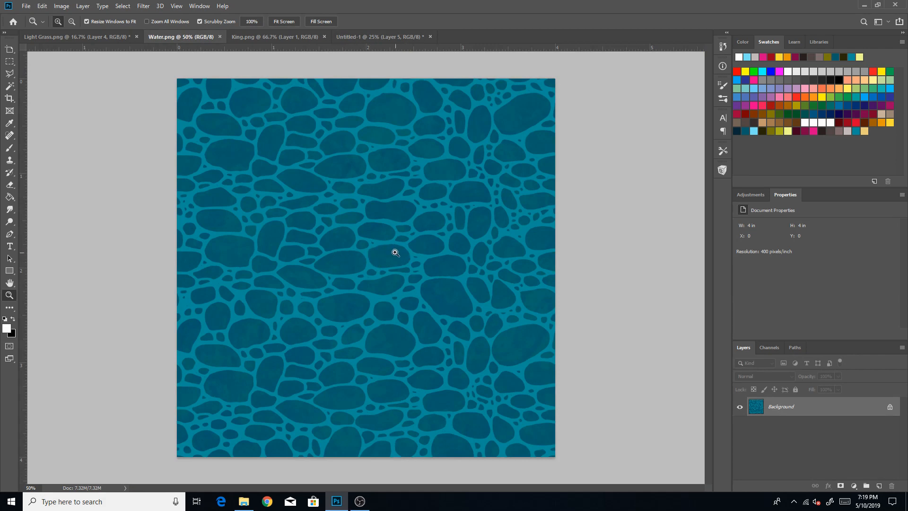
pyautogui.click(219, 37)
# Undo the paste of the remaining tile copy on Layer 5
pyautogui.click(41, 6)
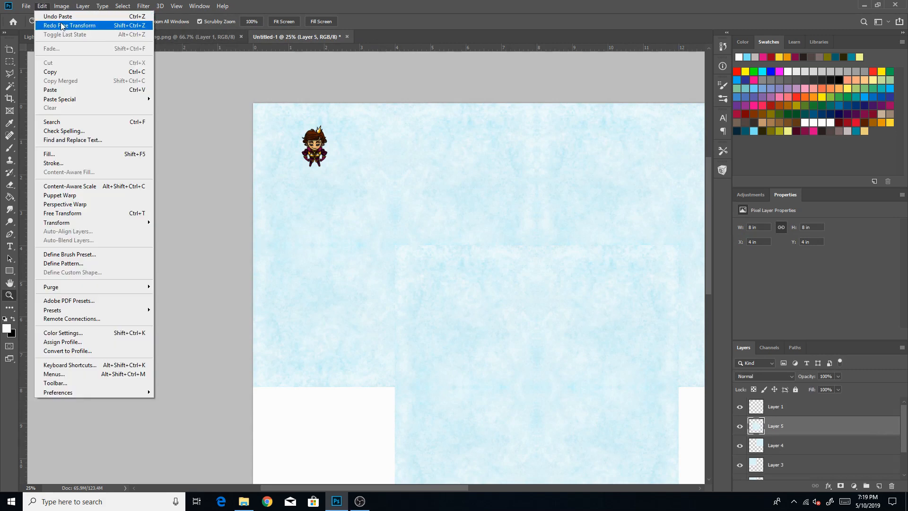
pyautogui.click(47, 16)
pyautogui.click(38, 7)
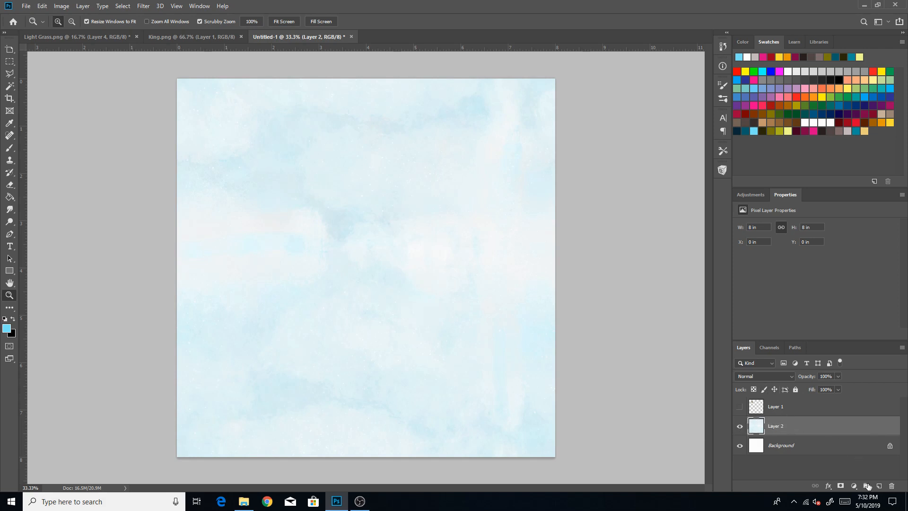
# Add a layer above Layer 2 and brush a light blue footprint about 0.14 x 0.21 in beside the shown character
pyautogui.click(879, 486)
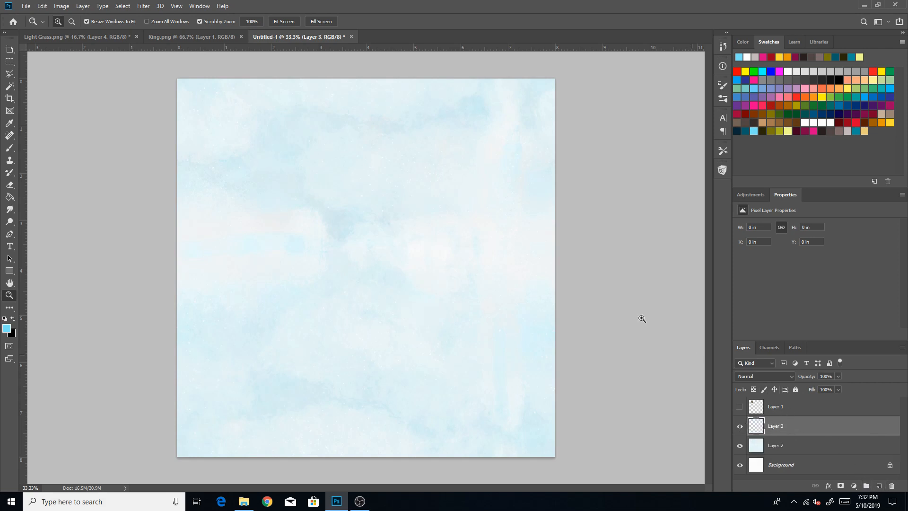
pyautogui.click(406, 137)
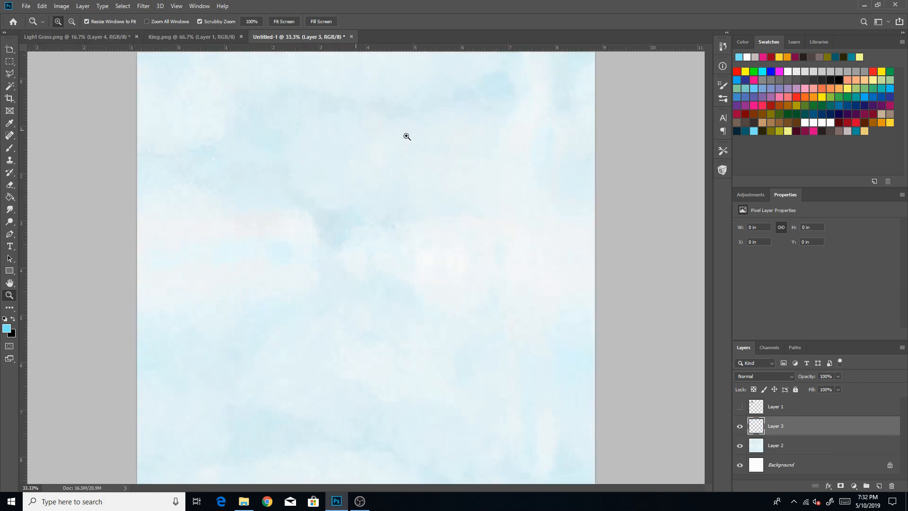
pyautogui.moveTo(708, 221); pyautogui.dragTo(709, 199)
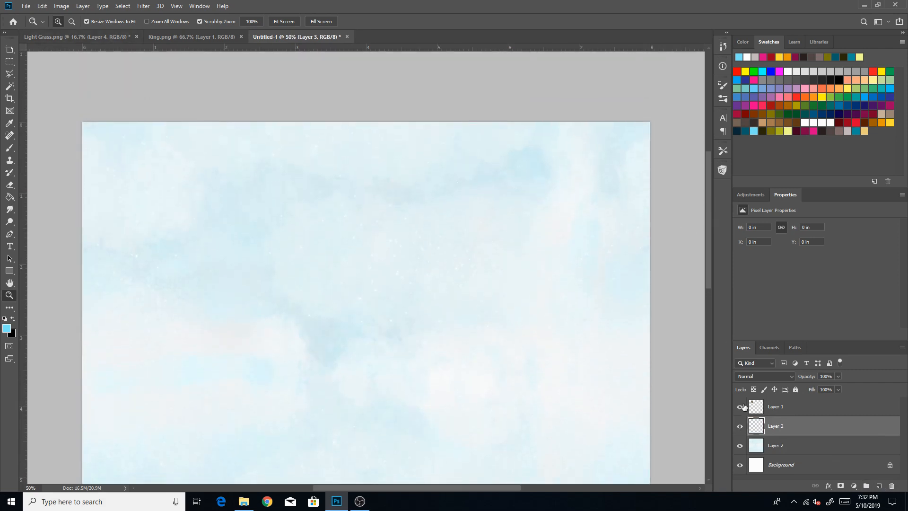
pyautogui.click(740, 407)
pyautogui.click(9, 147)
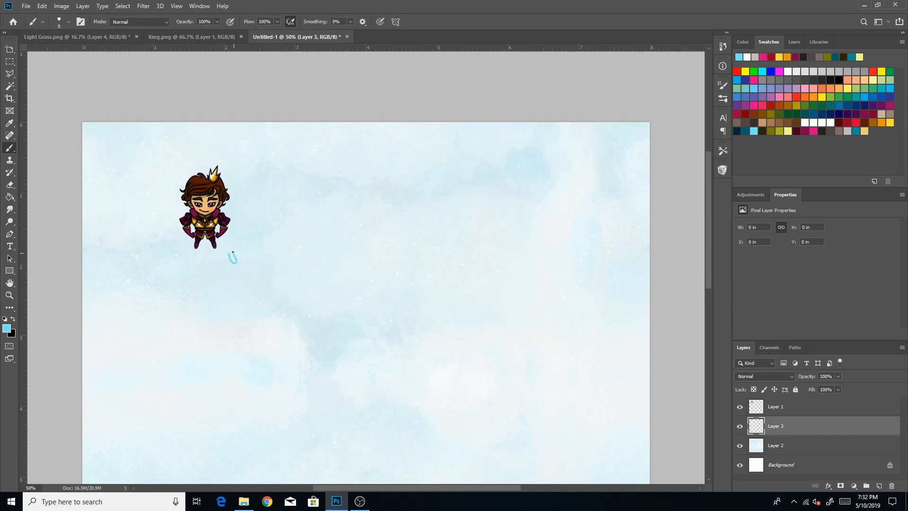
# Toggle Layer 3's visibility to compare the tile with and without the footprint, and hide the character on Layer 1
pyautogui.click(739, 426)
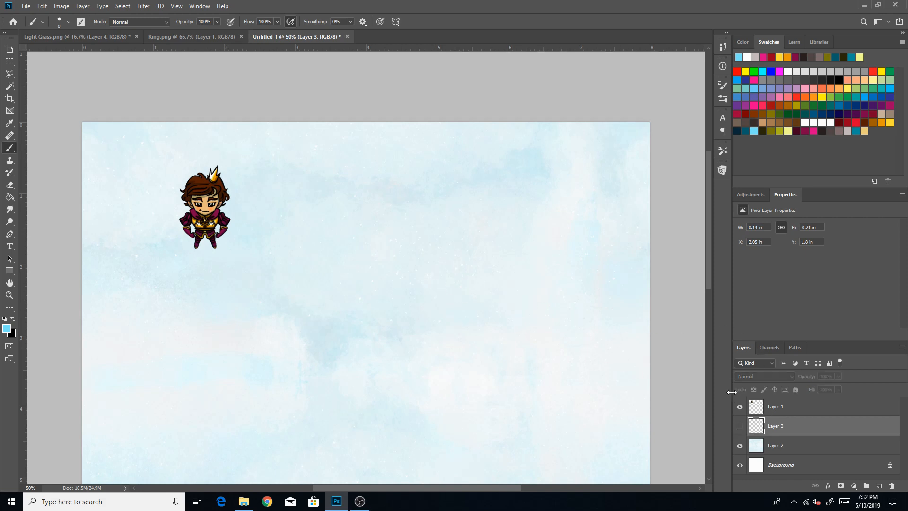
pyautogui.click(739, 426)
pyautogui.click(739, 406)
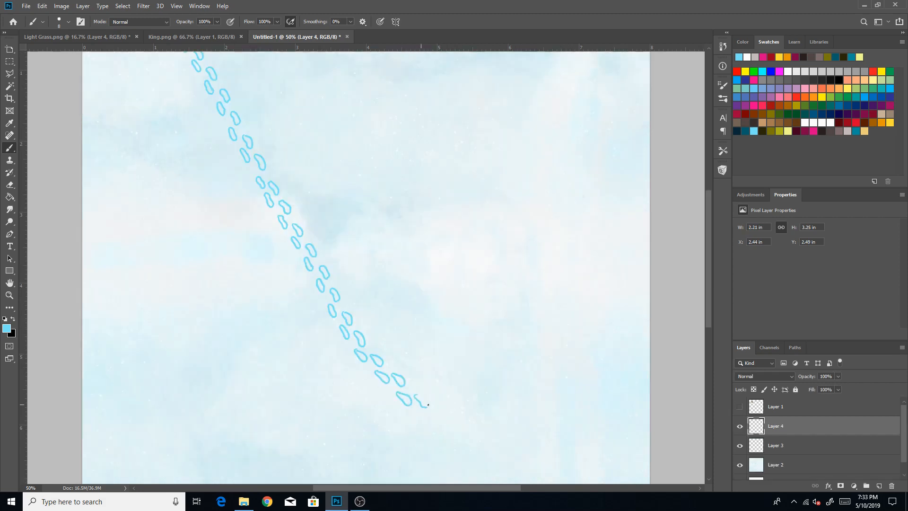
# Continue the diagonal trail of light blue footprint outlines on Layer 4 down toward the tile's right edge
pyautogui.moveTo(423, 413)
pyautogui.mouseDown()
pyautogui.moveTo(430, 419)
pyautogui.moveTo(425, 413)
pyautogui.mouseUp()
pyautogui.scroll(-3, 702, 264)
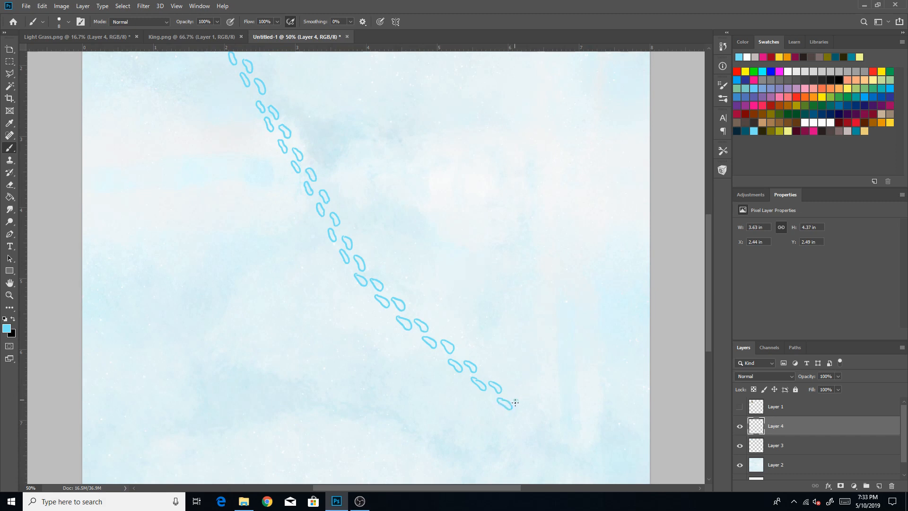
pyautogui.moveTo(515, 402); pyautogui.dragTo(544, 419)
# Draw two more footprint trails from the tile's top edge across the first, one ending at the left edge and one at the bottom
pyautogui.scroll(5, 371, 187)
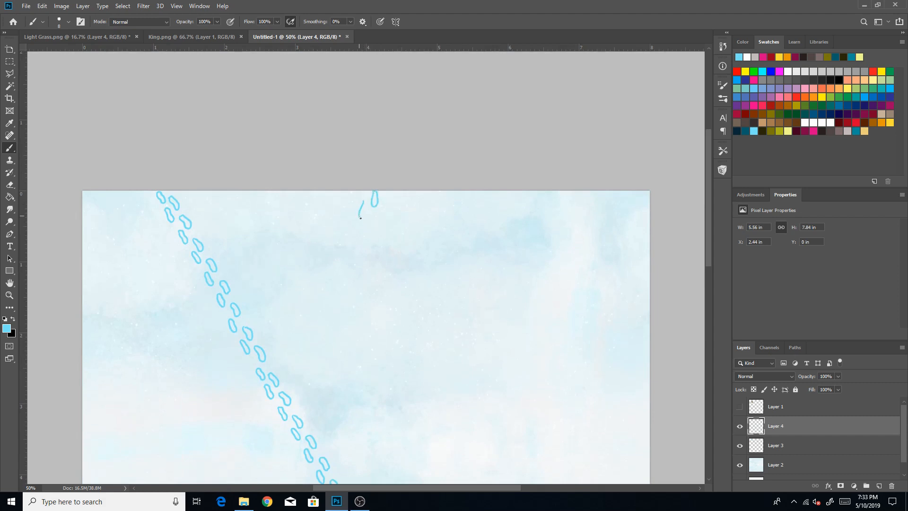
pyautogui.moveTo(364, 225); pyautogui.dragTo(368, 230)
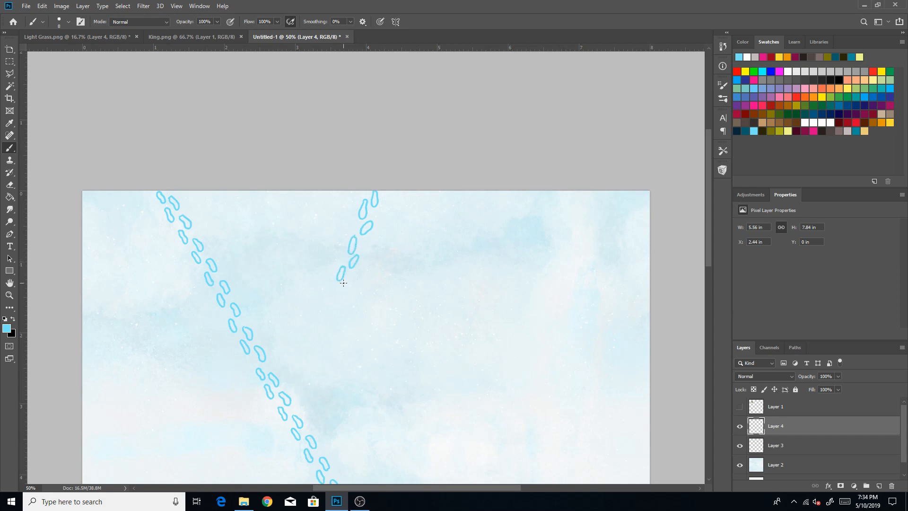
pyautogui.moveTo(340, 295)
pyautogui.mouseDown()
pyautogui.moveTo(343, 284)
pyautogui.moveTo(320, 305)
pyautogui.mouseUp()
pyautogui.moveTo(308, 341); pyautogui.dragTo(299, 347)
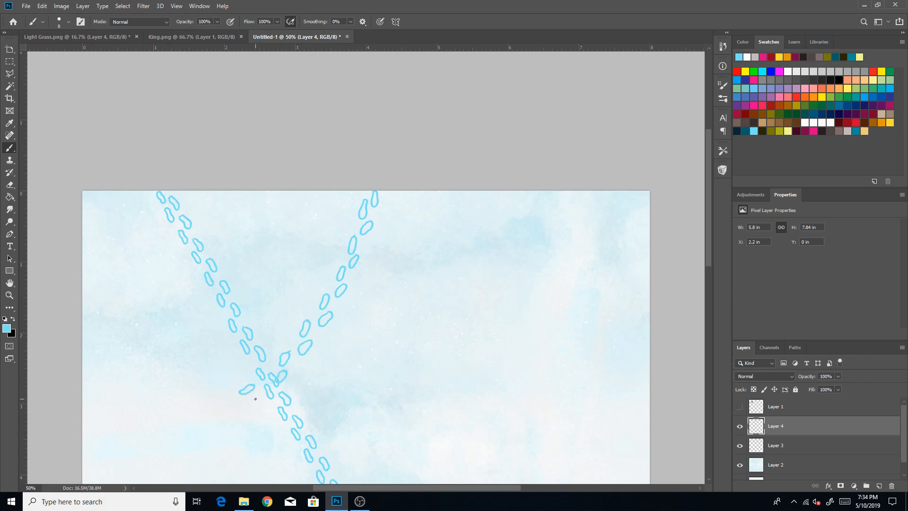
pyautogui.moveTo(256, 403); pyautogui.dragTo(239, 406)
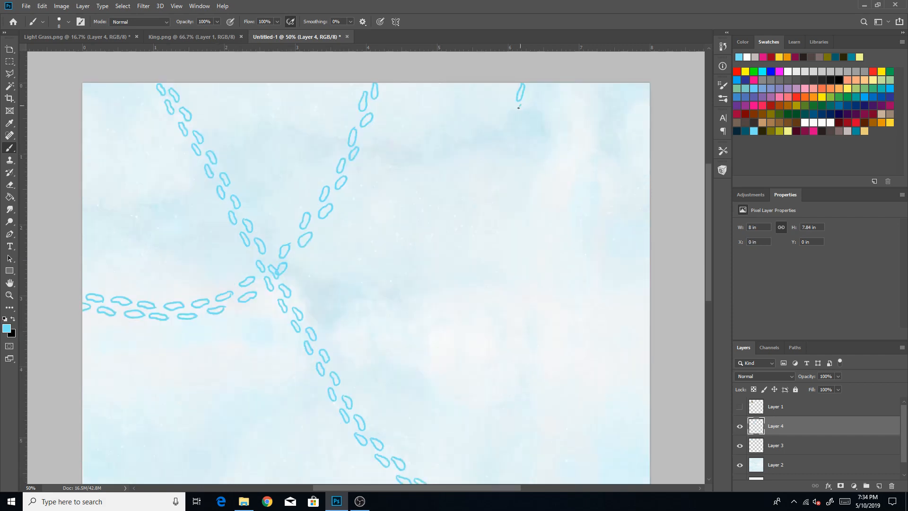
pyautogui.moveTo(520, 106); pyautogui.dragTo(501, 147)
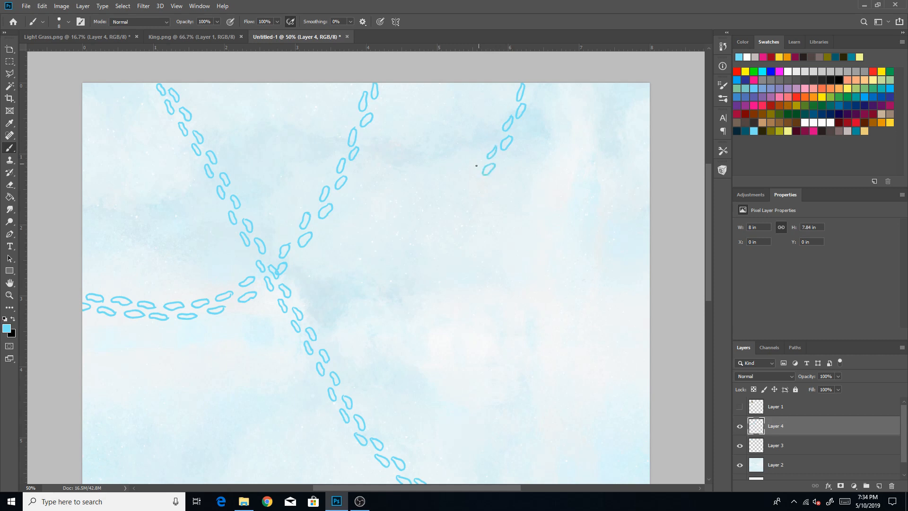
pyautogui.moveTo(472, 173)
pyautogui.mouseDown()
pyautogui.moveTo(466, 184)
pyautogui.moveTo(476, 176)
pyautogui.mouseUp()
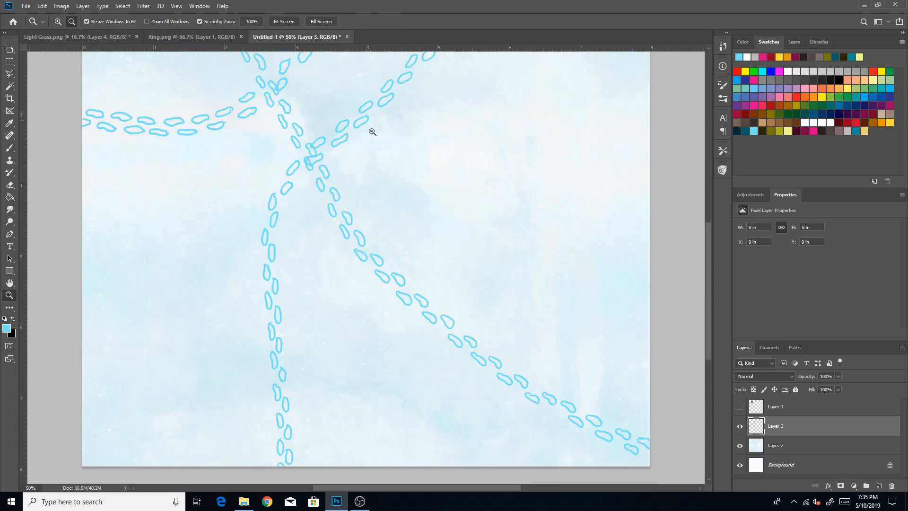
# Inspect the whole footprint pattern on the tile and compare it with Layer 3 hidden and shown
pyautogui.keyDown('alt'); pyautogui.click(505, 207); pyautogui.keyUp('alt')
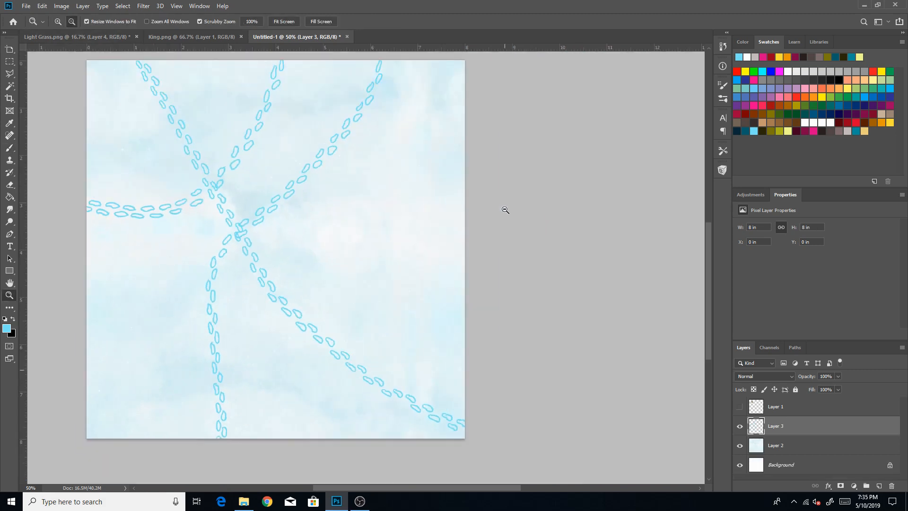
pyautogui.keyDown('alt'); pyautogui.click(450, 297); pyautogui.keyUp('alt')
pyautogui.moveTo(369, 488); pyautogui.dragTo(336, 489)
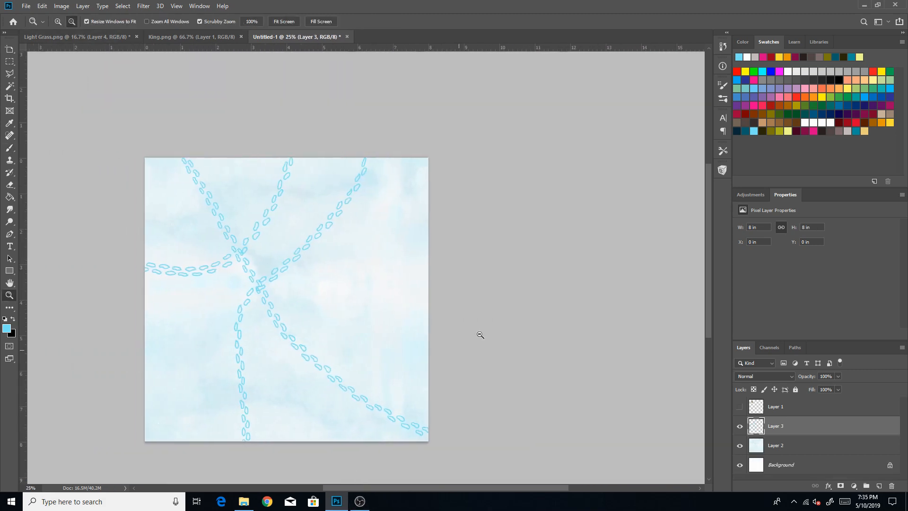
pyautogui.moveTo(707, 230)
pyautogui.mouseDown()
pyautogui.moveTo(707, 222)
pyautogui.moveTo(708, 237)
pyautogui.mouseUp()
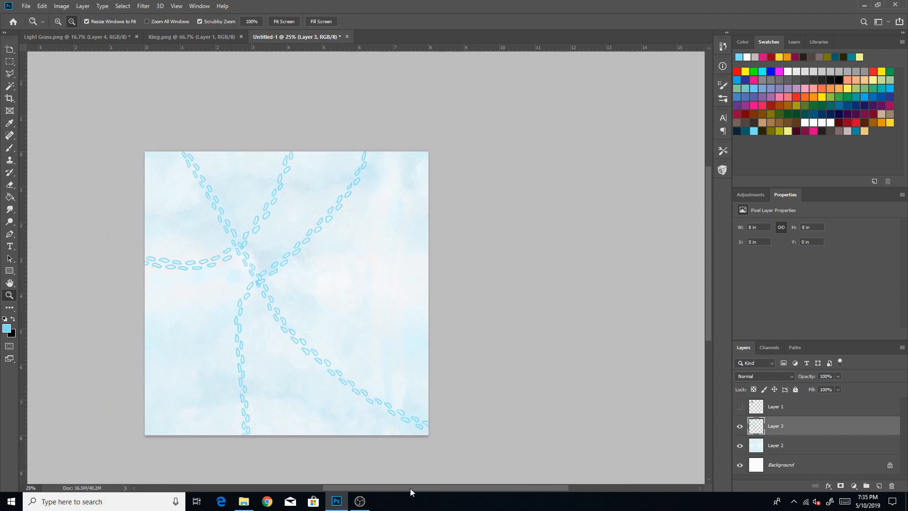
pyautogui.moveTo(410, 488); pyautogui.dragTo(396, 488)
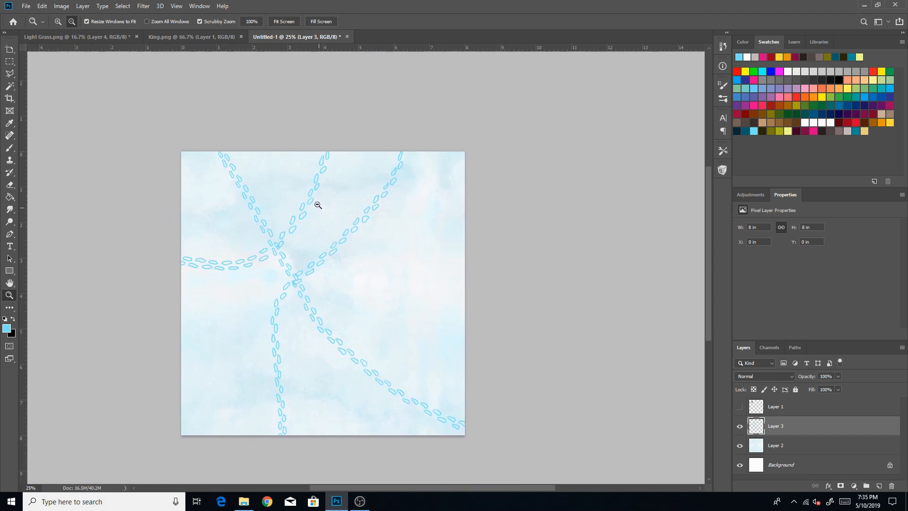
pyautogui.click(57, 21)
pyautogui.click(343, 276)
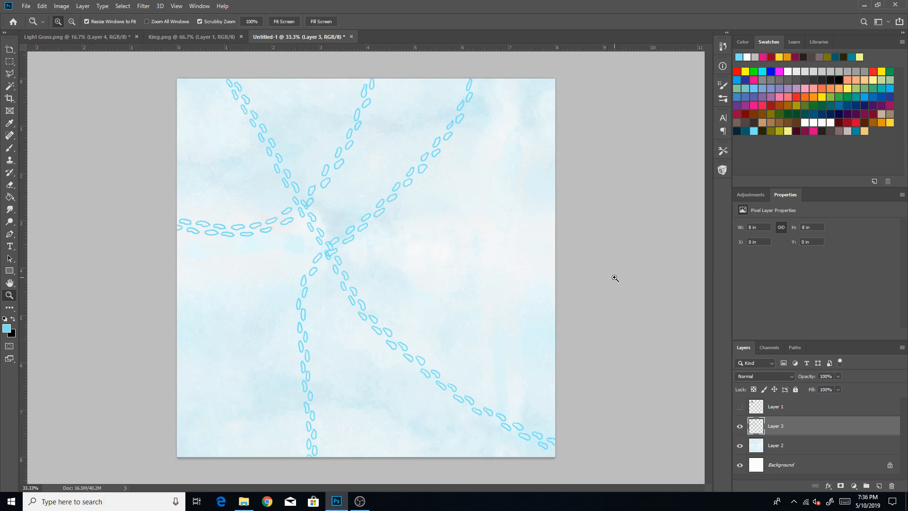
pyautogui.click(740, 426)
pyautogui.click(740, 427)
# Apply the Offset filter to Layer 3 with +1402 pixels horizontal, +1361 pixels vertical and Wrap Around
pyautogui.click(145, 5)
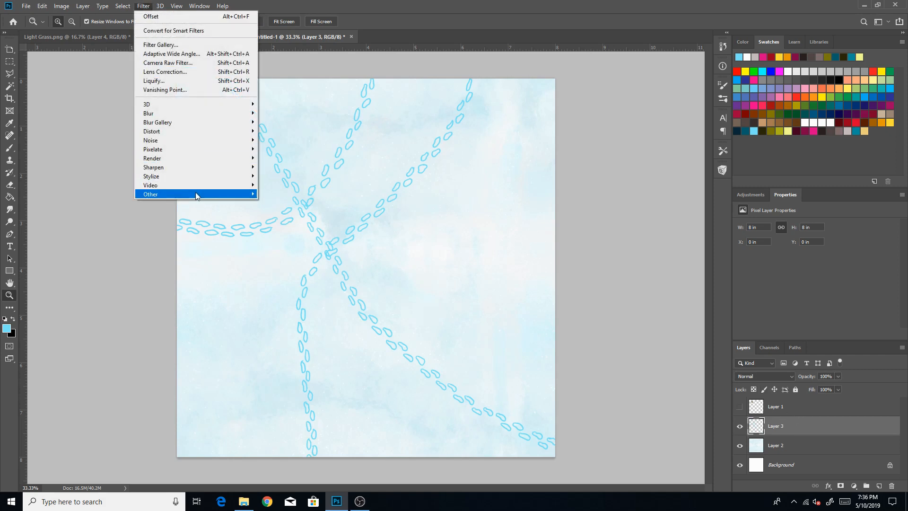
pyautogui.moveTo(196, 193)
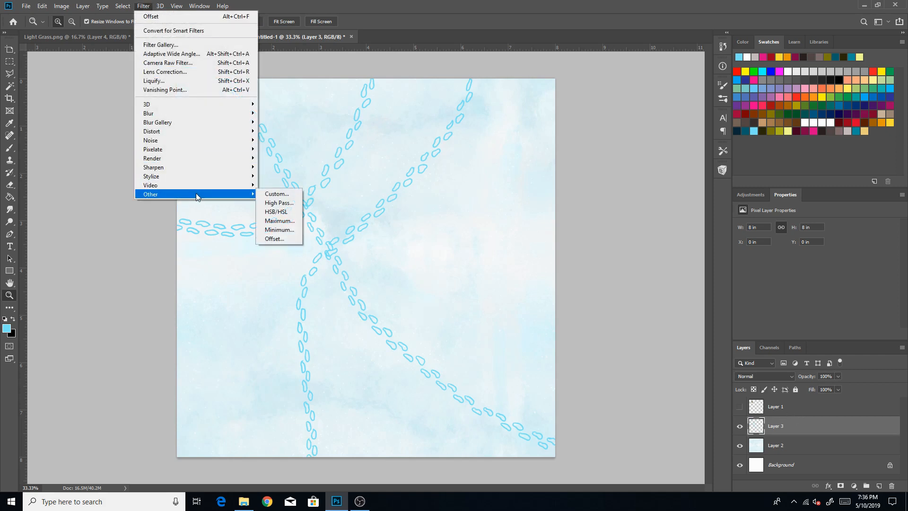
pyautogui.click(284, 239)
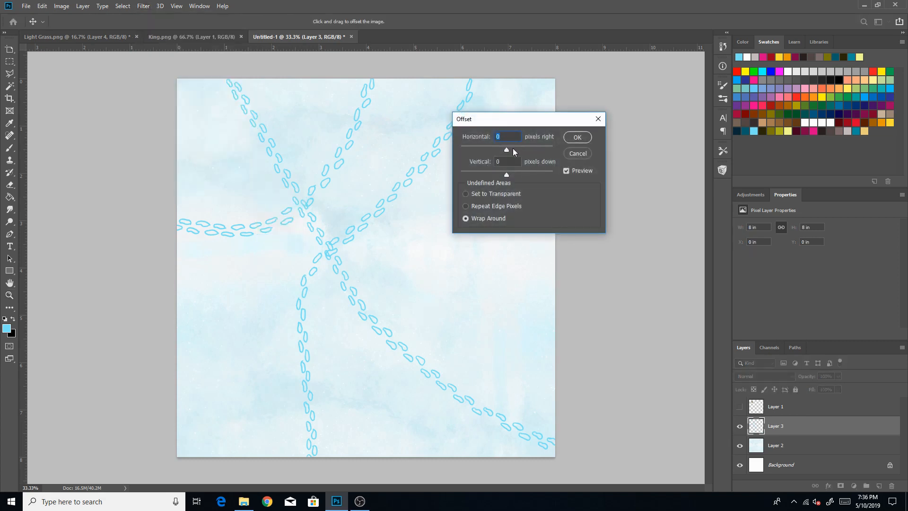
pyautogui.moveTo(523, 151); pyautogui.dragTo(523, 176)
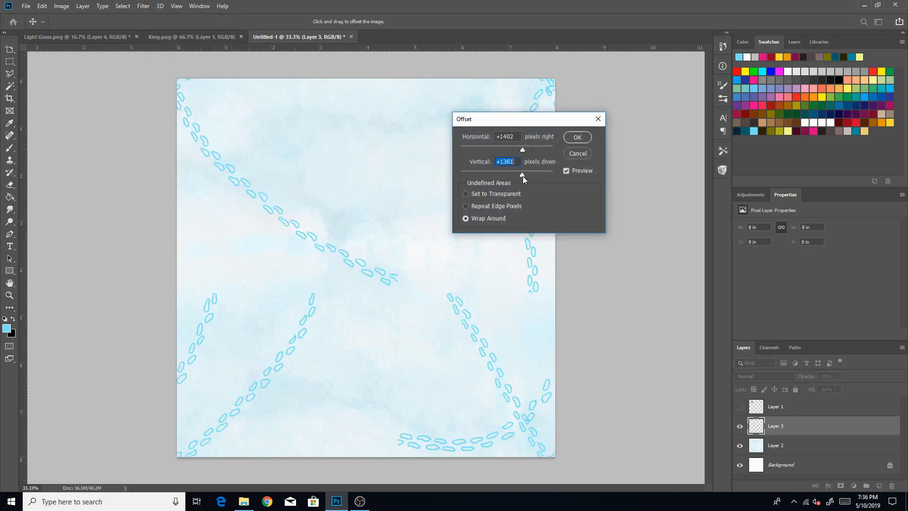
pyautogui.click(579, 137)
# Complete the cut-off footprint at the end of the diagonal trail on Layer 3 and continue the trail with footprints curving downward
pyautogui.press('z')
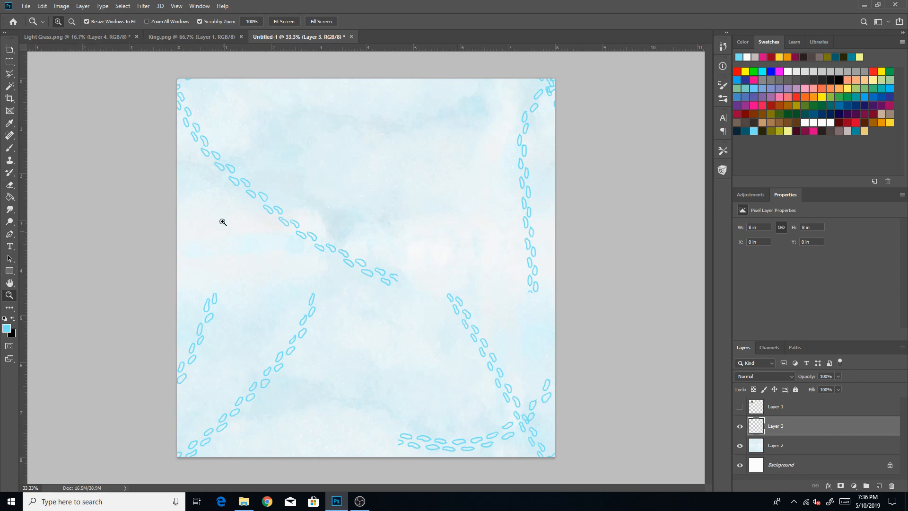
pyautogui.click(489, 307)
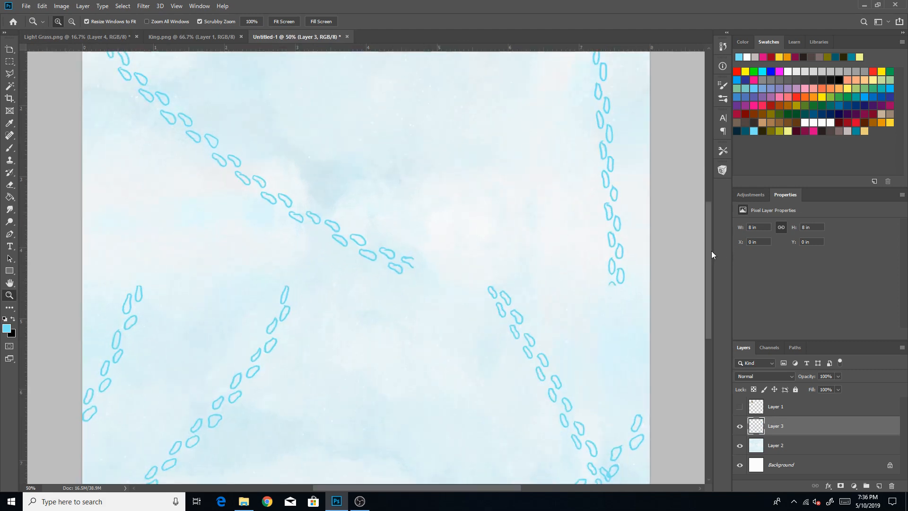
pyautogui.moveTo(708, 254)
pyautogui.mouseDown()
pyautogui.moveTo(705, 306)
pyautogui.moveTo(704, 243)
pyautogui.moveTo(703, 281)
pyautogui.moveTo(701, 259)
pyautogui.mouseUp()
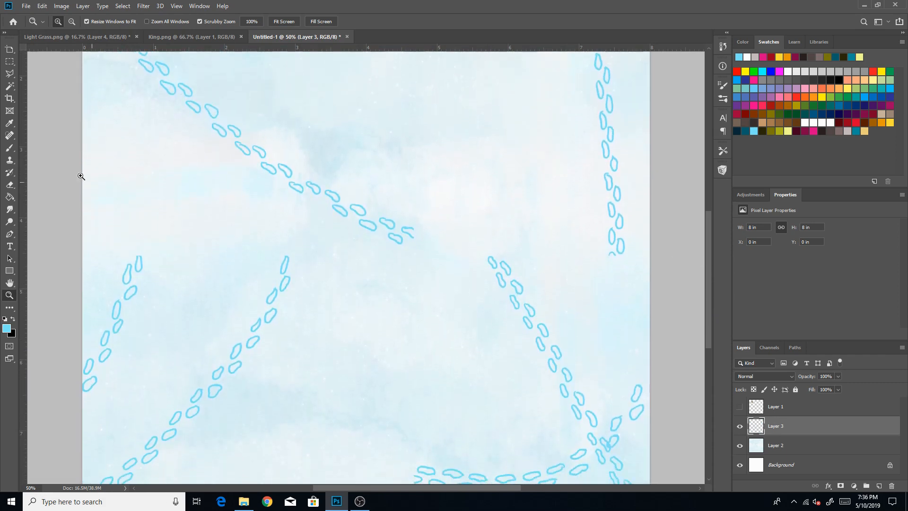
pyautogui.click(9, 148)
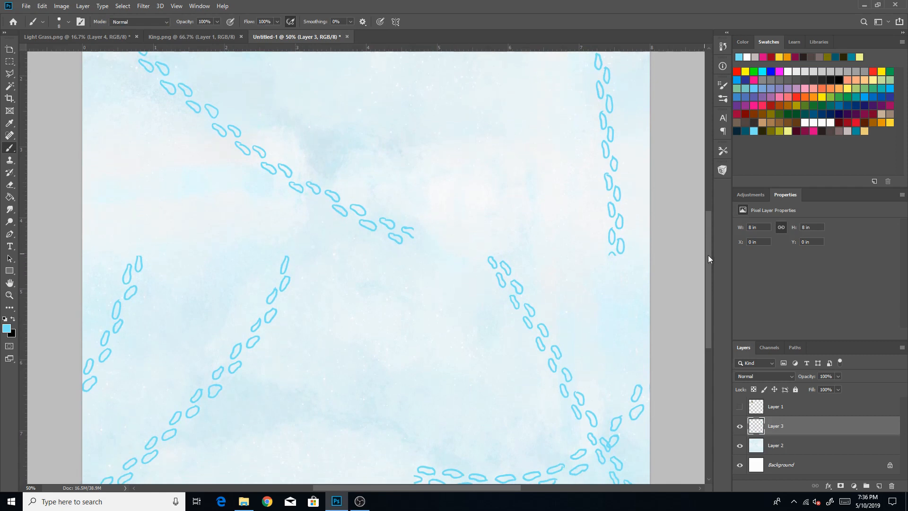
pyautogui.moveTo(708, 255); pyautogui.dragTo(706, 275)
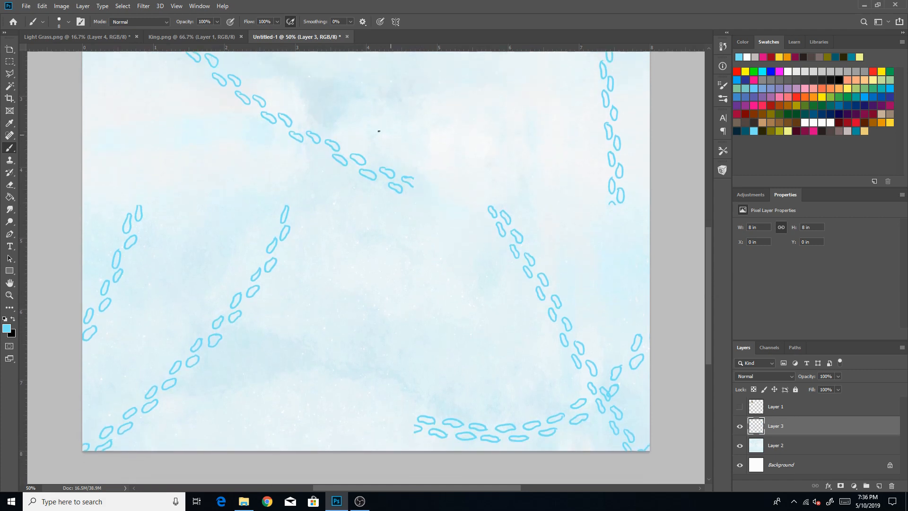
pyautogui.click(9, 294)
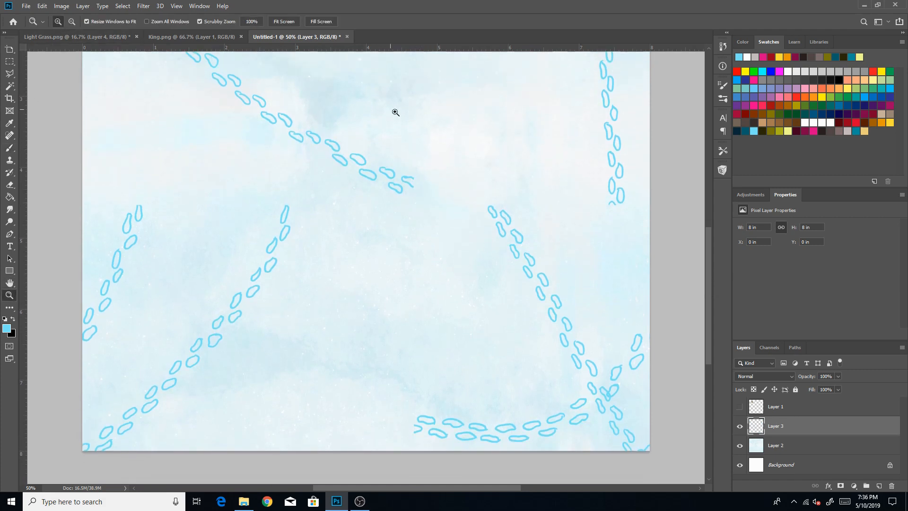
pyautogui.click(418, 116)
pyautogui.click(437, 149)
pyautogui.press('b')
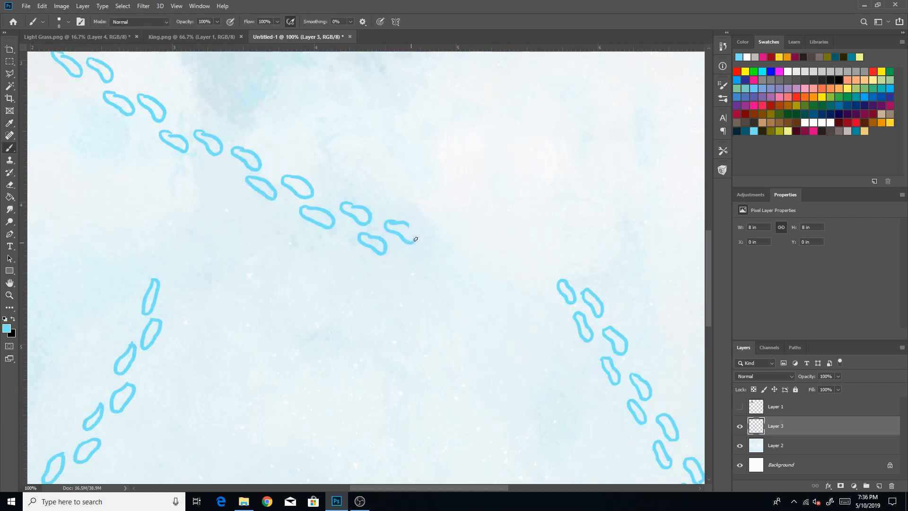
pyautogui.moveTo(415, 239); pyautogui.dragTo(402, 222)
pyautogui.moveTo(401, 259)
pyautogui.mouseDown()
pyautogui.moveTo(410, 286)
pyautogui.moveTo(402, 262)
pyautogui.moveTo(427, 303)
pyautogui.moveTo(431, 282)
pyautogui.mouseUp()
# Extend the cut-off bottom, left and right-hand footprint trails on Layer 3 across the tile's middle so they join or cross the other trails
pyautogui.click(9, 295)
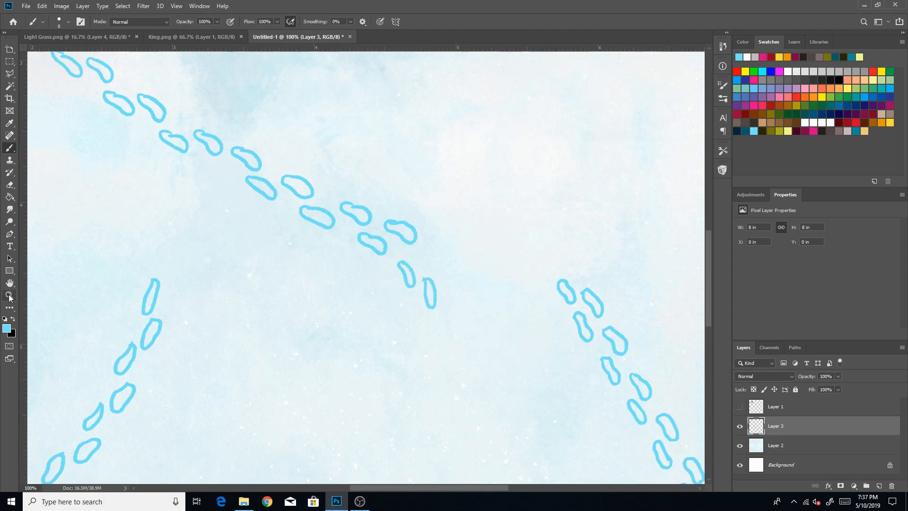
pyautogui.click(72, 21)
pyautogui.click(221, 127)
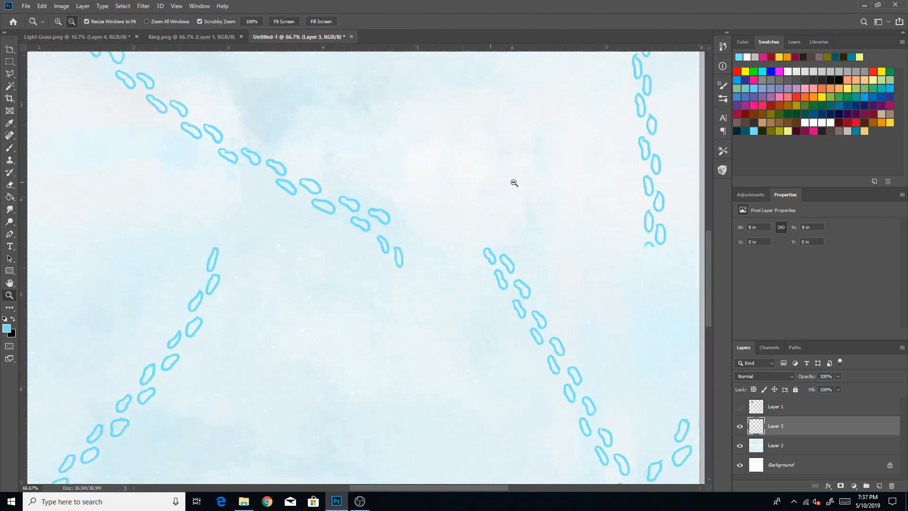
pyautogui.moveTo(711, 228); pyautogui.dragTo(702, 274)
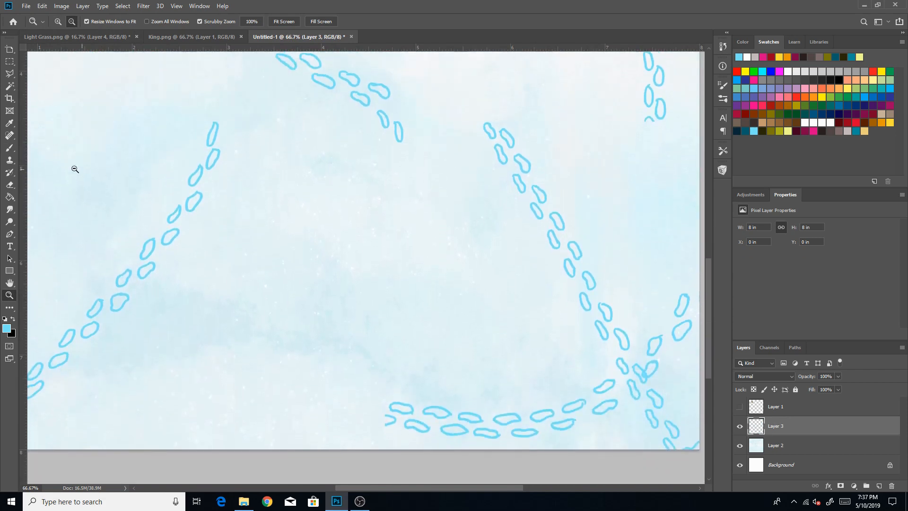
pyautogui.click(10, 148)
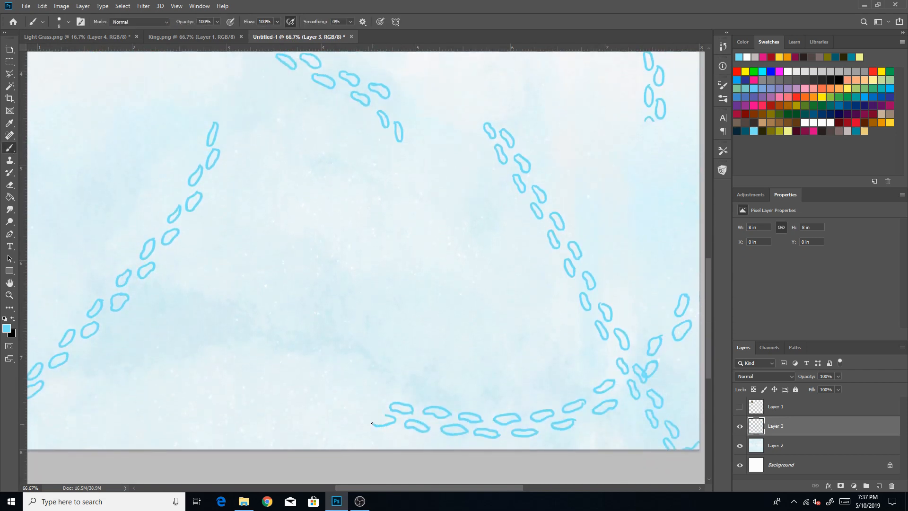
pyautogui.moveTo(357, 402)
pyautogui.mouseDown()
pyautogui.moveTo(375, 404)
pyautogui.moveTo(340, 393)
pyautogui.moveTo(352, 409)
pyautogui.mouseUp()
pyautogui.scroll(5, 334, 373)
pyautogui.moveTo(307, 367); pyautogui.dragTo(324, 370)
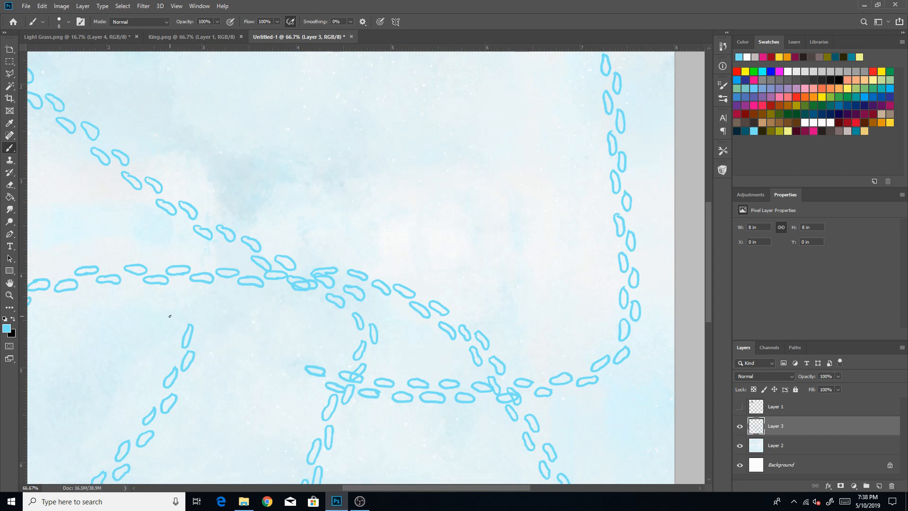
# Undo the uppermost two footprints of the lower-left trail and bend that trail right until it meets the horizontal trail
pyautogui.hotkey('ctrl', 'z')
pyautogui.hotkey('ctrl', 'z')
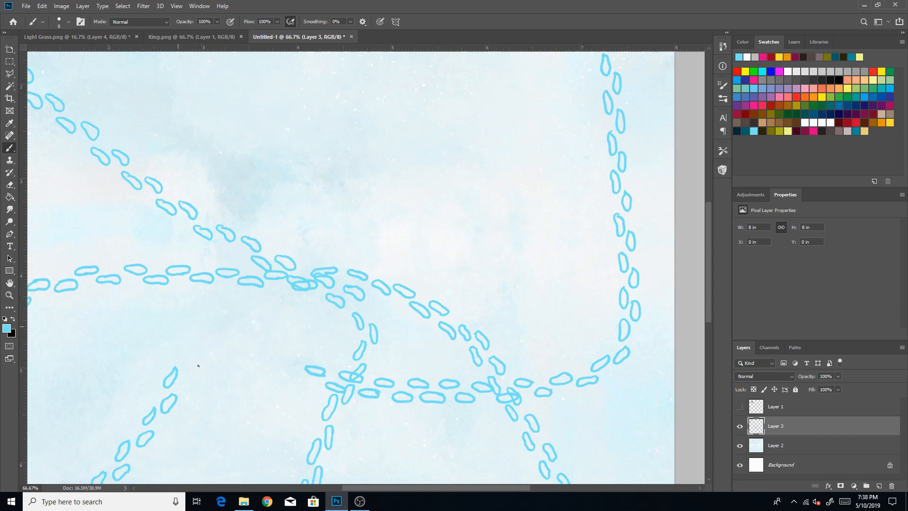
pyautogui.moveTo(184, 381)
pyautogui.mouseDown()
pyautogui.moveTo(201, 371)
pyautogui.moveTo(196, 378)
pyautogui.moveTo(188, 384)
pyautogui.moveTo(204, 359)
pyautogui.moveTo(242, 373)
pyautogui.moveTo(239, 360)
pyautogui.moveTo(251, 354)
pyautogui.moveTo(263, 372)
pyautogui.moveTo(277, 375)
pyautogui.moveTo(276, 360)
pyautogui.moveTo(290, 378)
pyautogui.mouseUp()
# Preview Layer 3 in the Offset filter at several horizontal and vertical shifts with Wrap Around to check that the trails tile
pyautogui.click(9, 295)
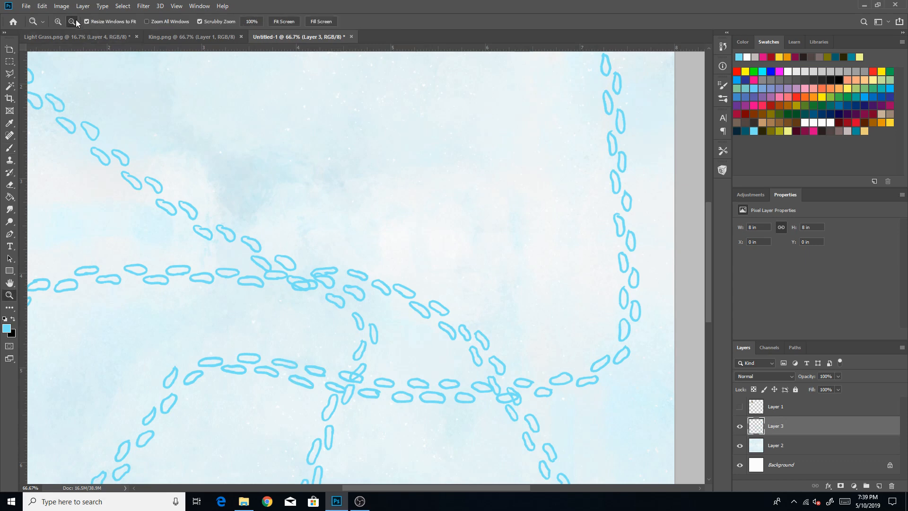
pyautogui.keyDown('alt'); pyautogui.click(385, 261); pyautogui.keyUp('alt')
pyautogui.keyDown('alt'); pyautogui.click(387, 265); pyautogui.keyUp('alt')
pyautogui.keyDown('alt'); pyautogui.click(396, 236); pyautogui.keyUp('alt')
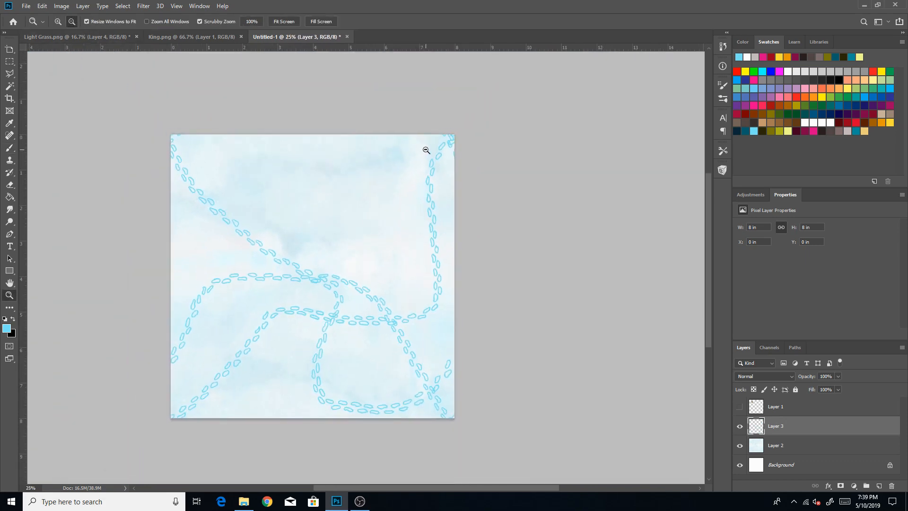
pyautogui.click(123, 6)
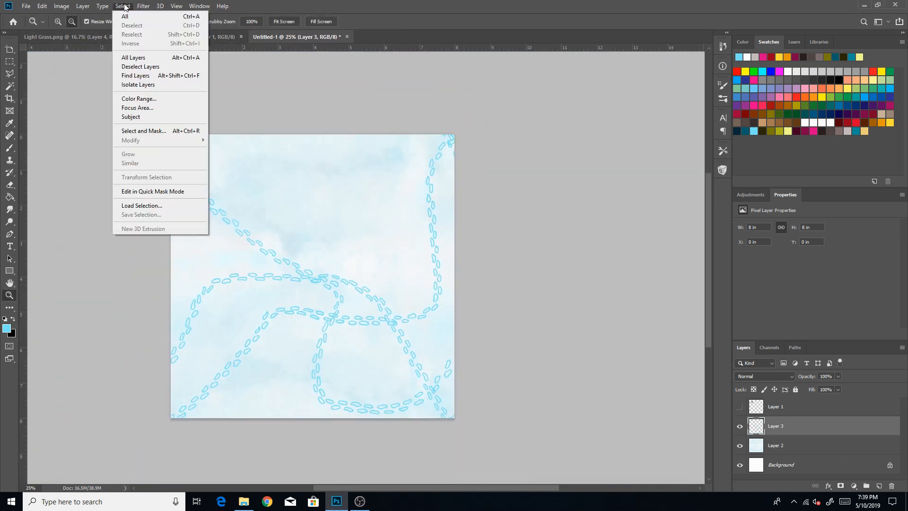
pyautogui.moveTo(143, 5)
pyautogui.moveTo(183, 194)
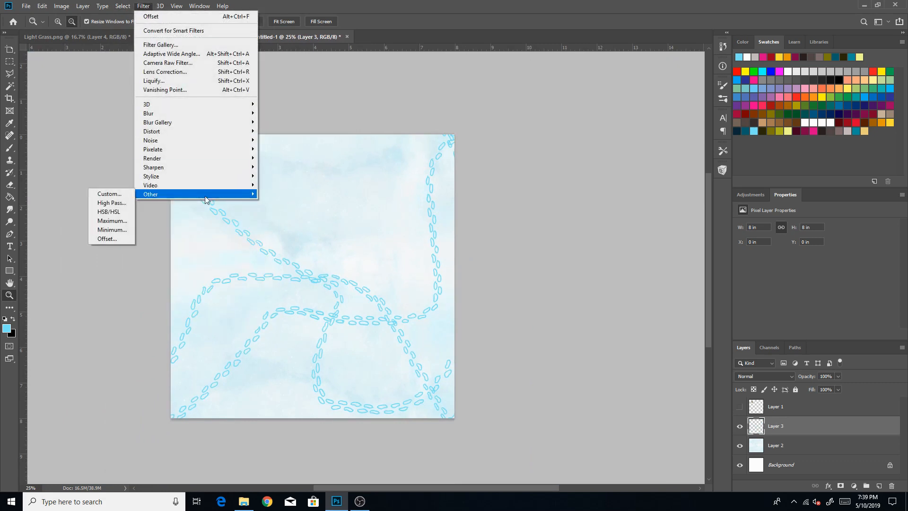
pyautogui.click(118, 240)
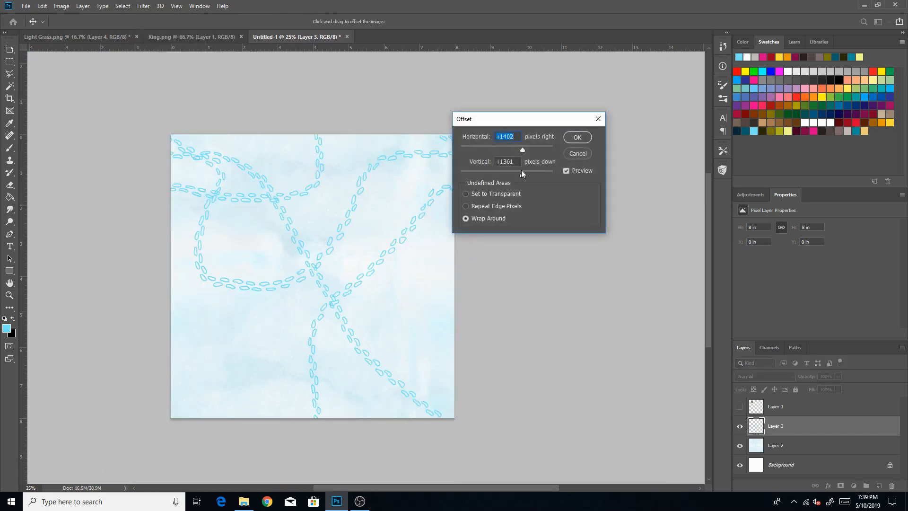
pyautogui.moveTo(522, 174); pyautogui.dragTo(494, 149)
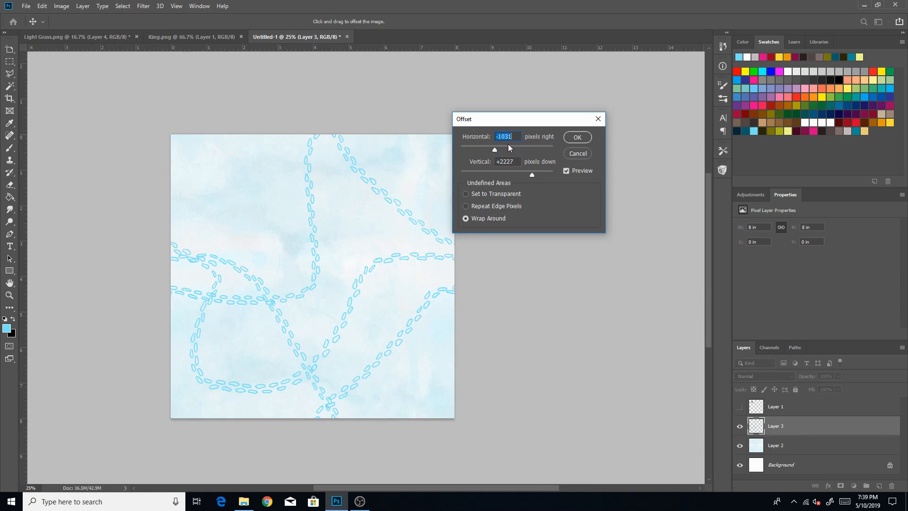
pyautogui.click(535, 148)
pyautogui.click(499, 172)
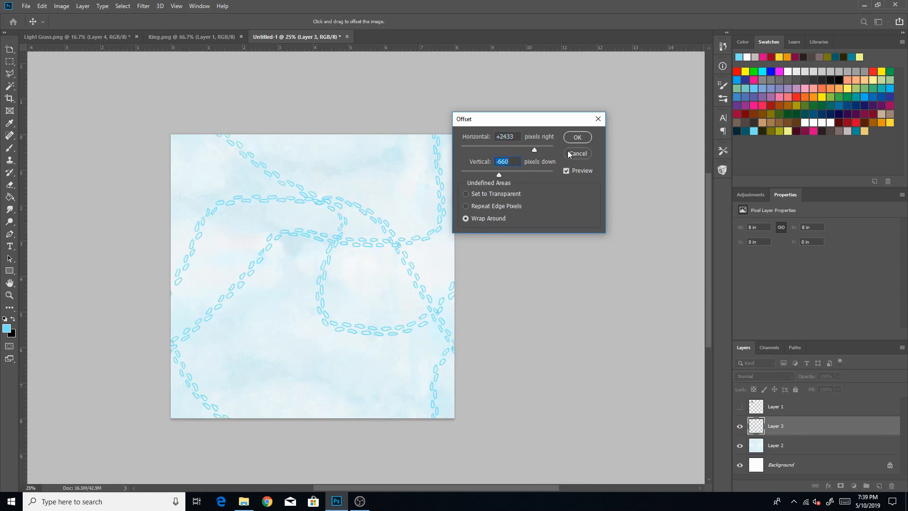
pyautogui.doubleClick(520, 135)
pyautogui.write('0')
pyautogui.click(577, 137)
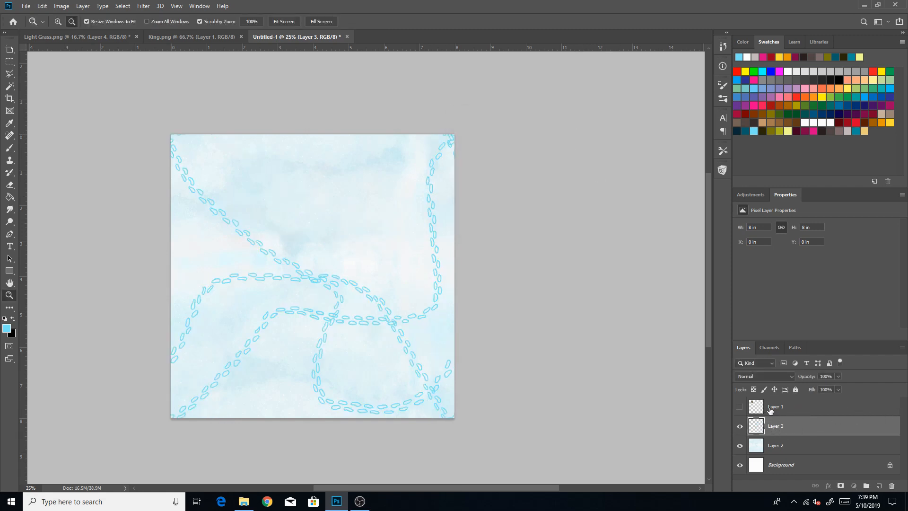
# Check the contents of Layer 2 and Layer 3 by toggling their visibility, and group the two layers
pyautogui.click(740, 447)
pyautogui.click(740, 446)
pyautogui.click(741, 427)
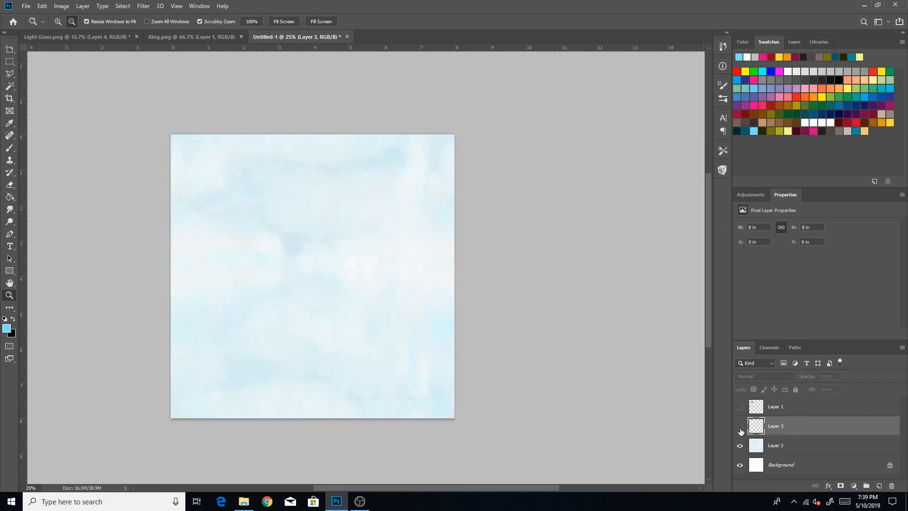
pyautogui.click(740, 427)
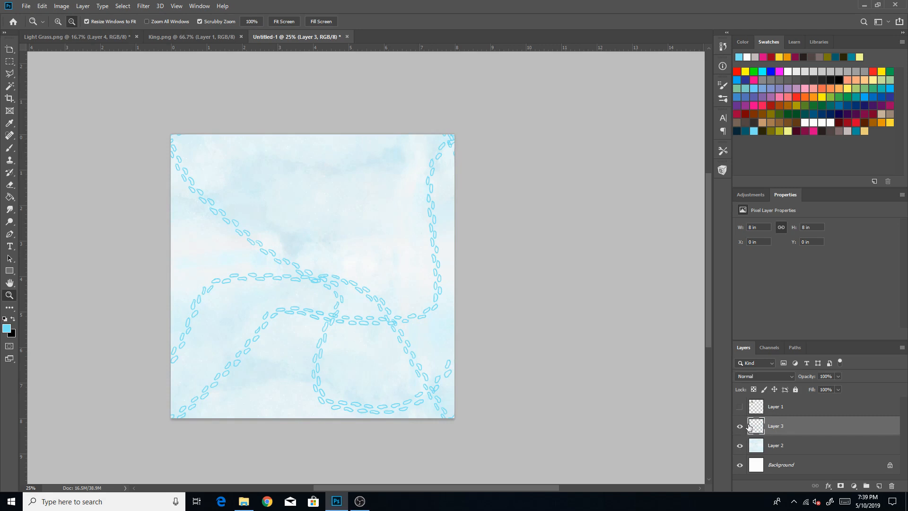
pyautogui.keyDown('ctrl'); pyautogui.click(777, 445); pyautogui.keyUp('ctrl')
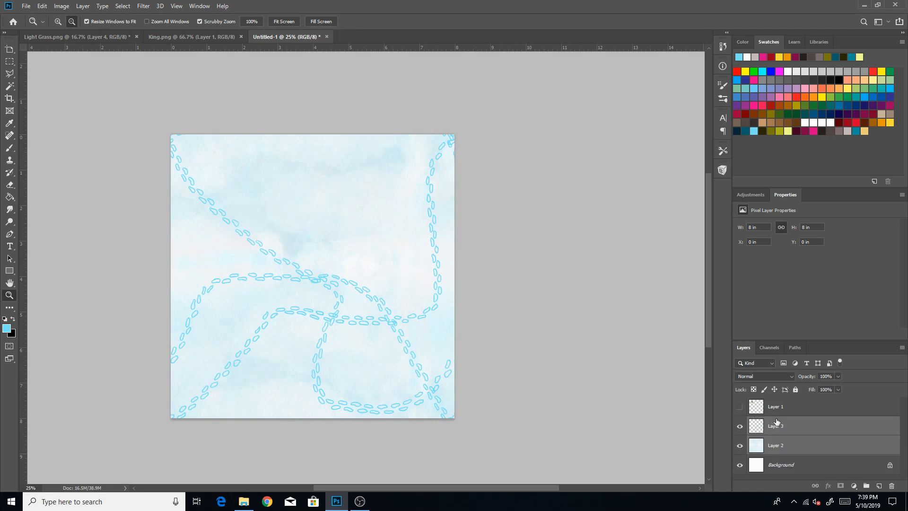
pyautogui.click(866, 486)
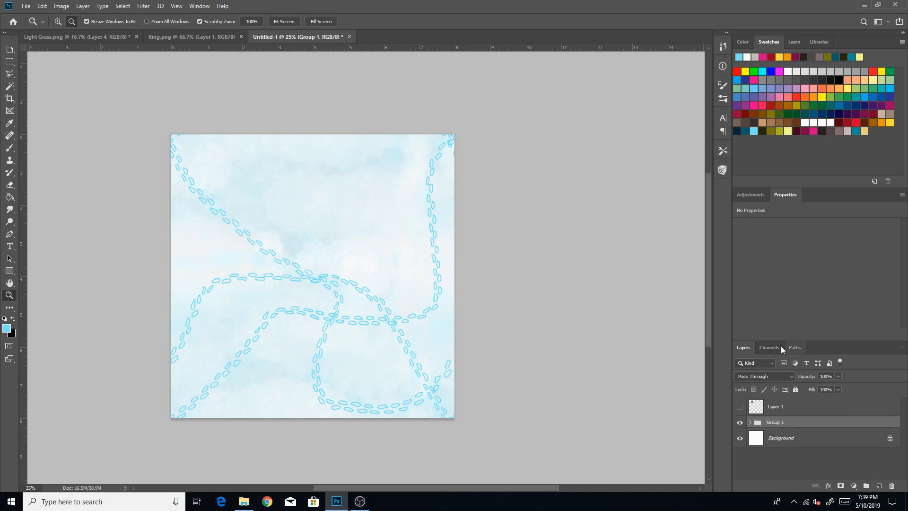
# Enlarge the canvas to 16 x 16 in, keeping the tile in the canvas's upper-left corner
pyautogui.click(65, 7)
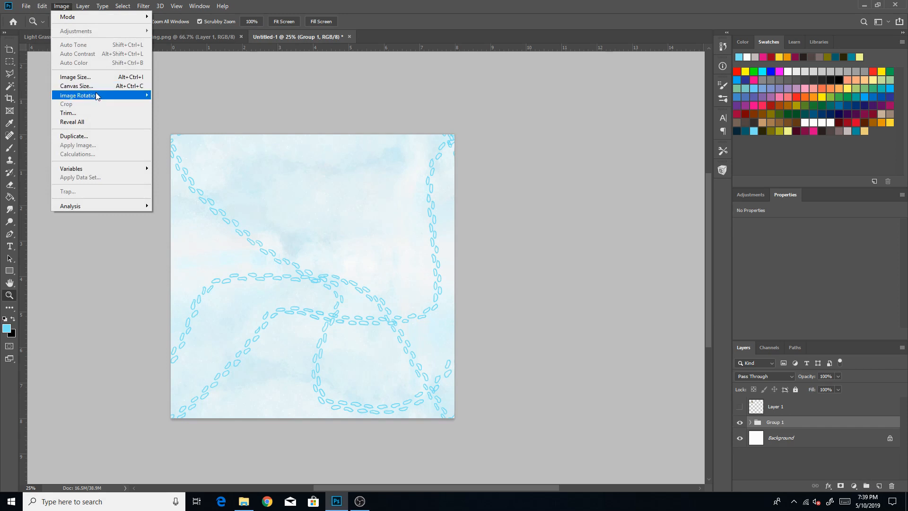
pyautogui.moveTo(46, 7)
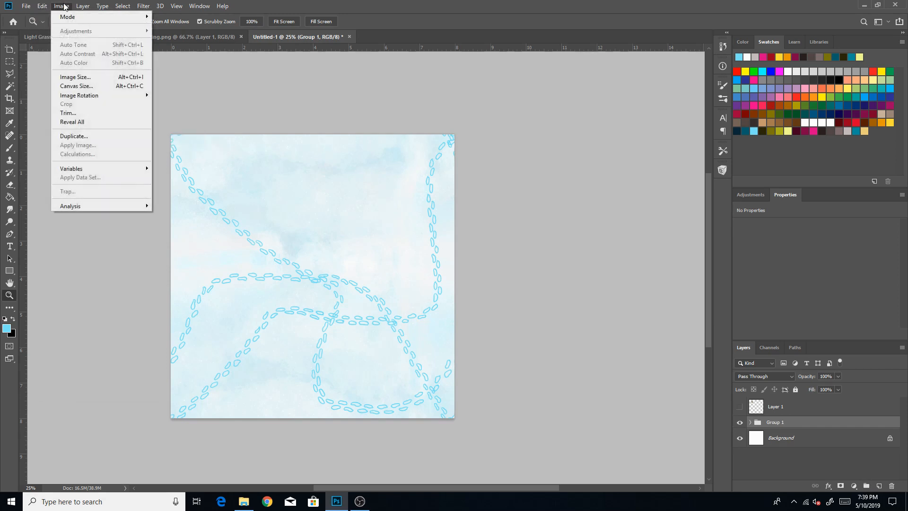
pyautogui.click(101, 85)
pyautogui.click(520, 118)
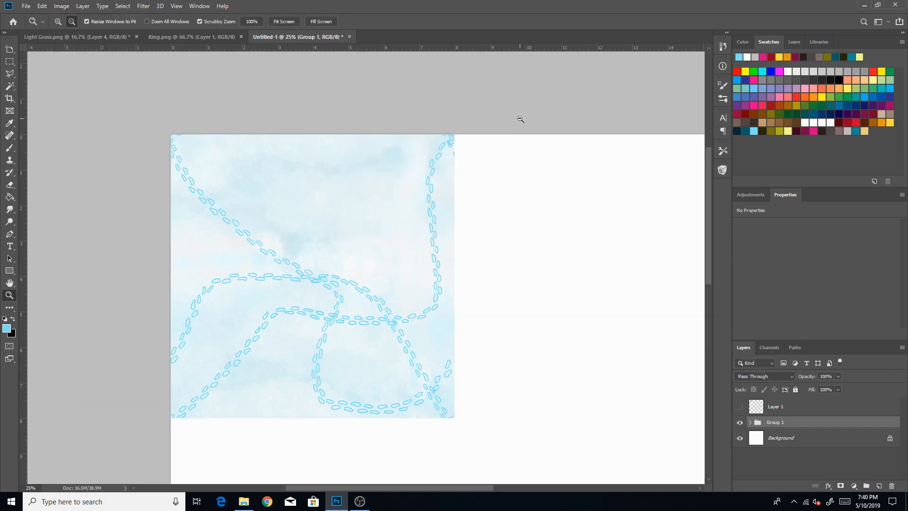
pyautogui.keyDown('alt'); pyautogui.click(548, 313); pyautogui.keyUp('alt')
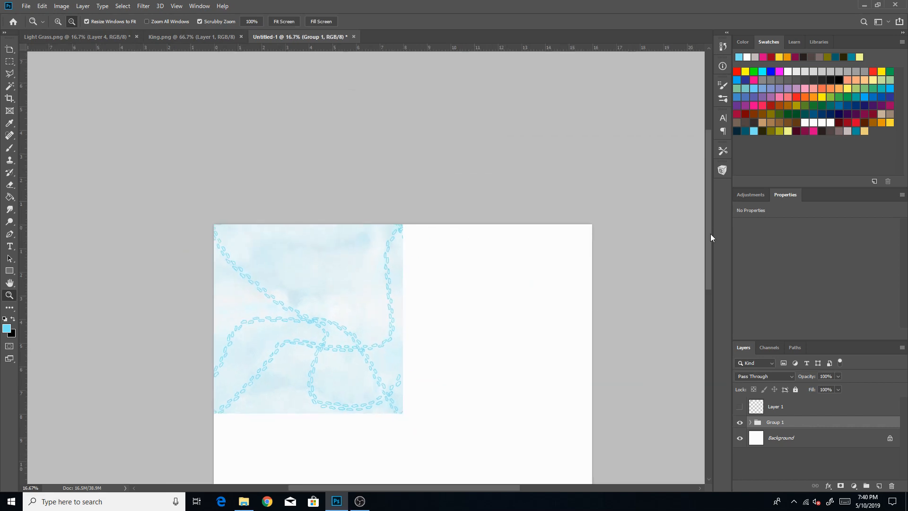
pyautogui.moveTo(710, 236); pyautogui.dragTo(710, 292)
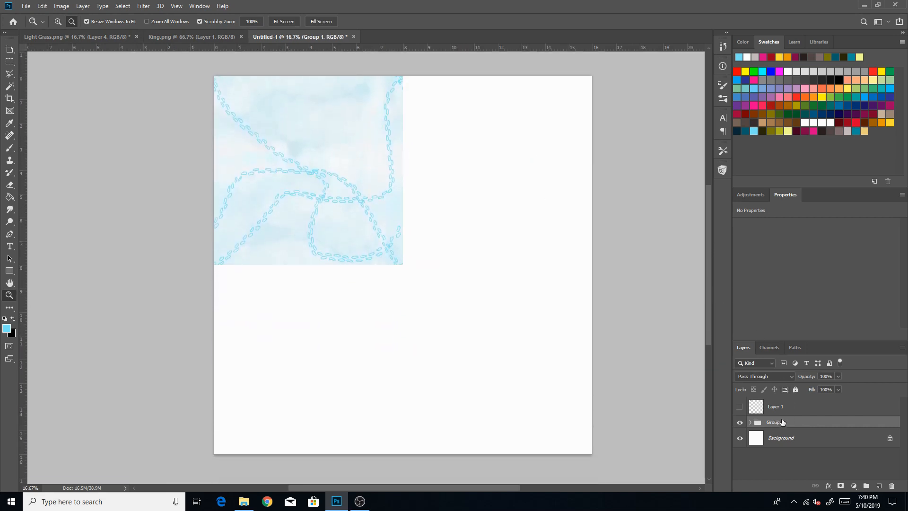
# Duplicate Group 1 and move the copy flush against the right edge of the original tile
pyautogui.click(901, 348)
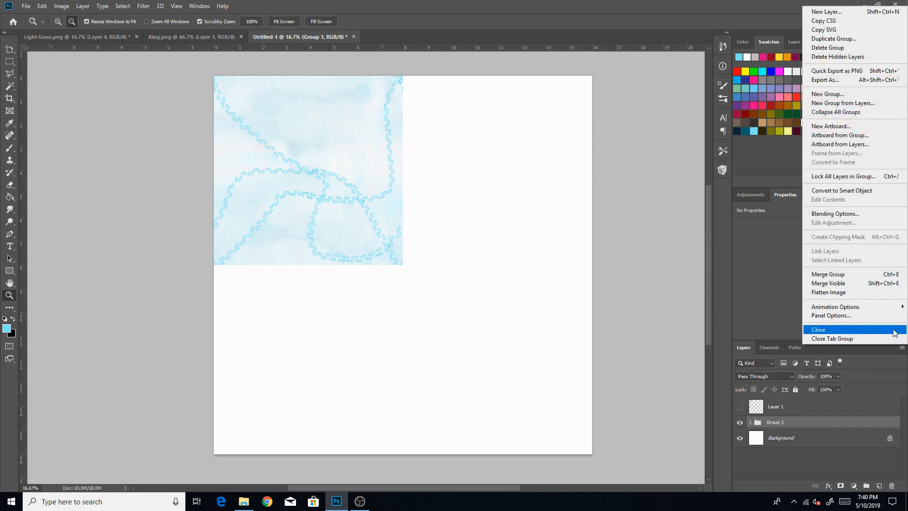
pyautogui.click(841, 40)
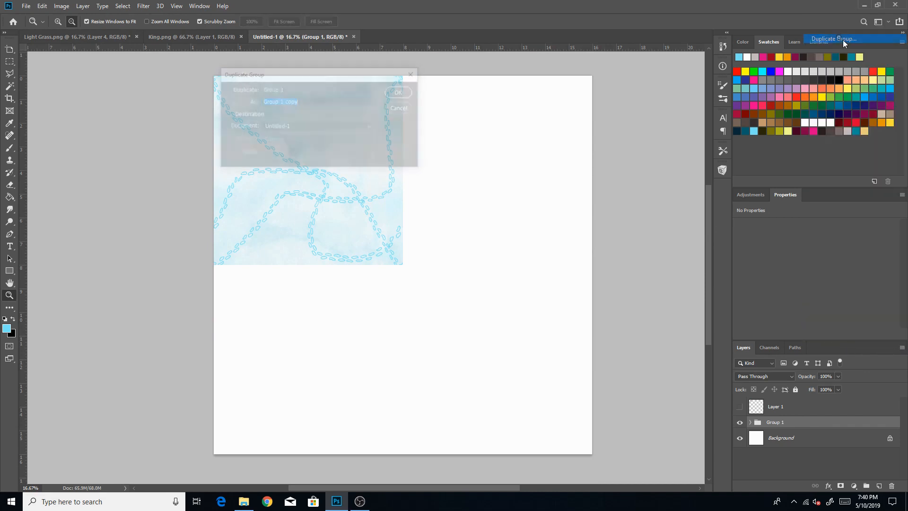
pyautogui.press('Return')
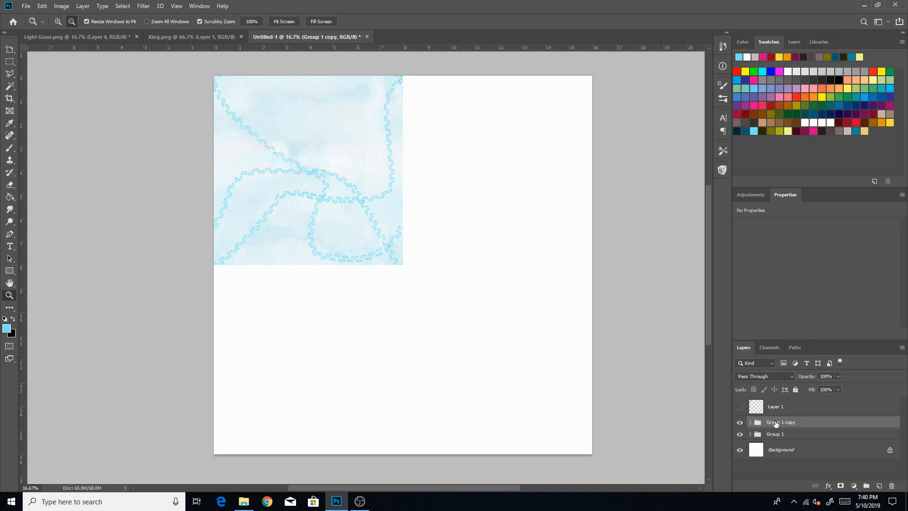
pyautogui.hotkey('ctrl', 't')
pyautogui.moveTo(353, 198); pyautogui.dragTo(526, 189)
pyautogui.click(453, 22)
pyautogui.press('z')
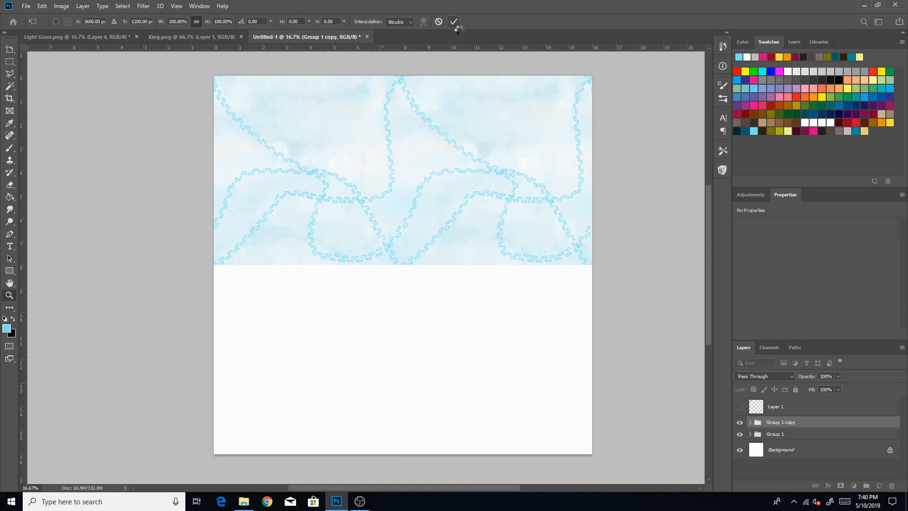
# Duplicate the tile group twice more and place the copies in the lower-left and lower-right quarters to fill the 16 x 16 in canvas
pyautogui.click(902, 348)
pyautogui.click(846, 38)
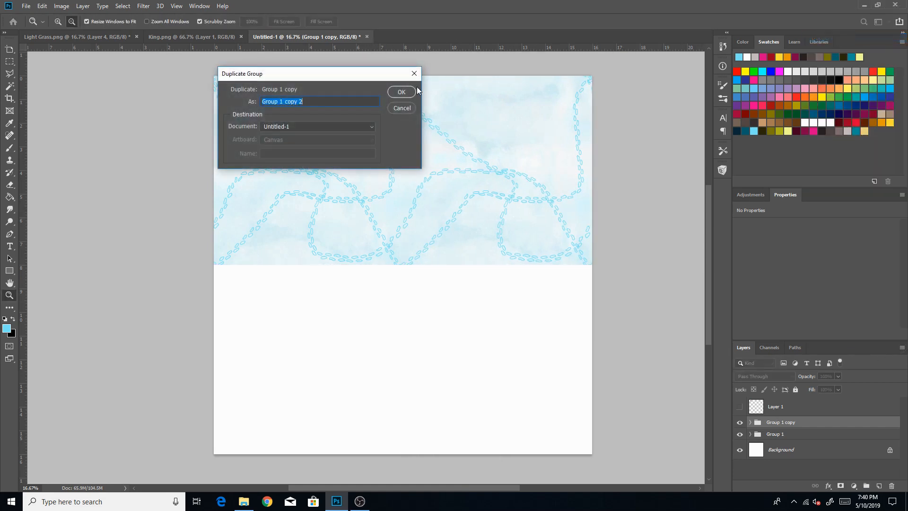
pyautogui.click(423, 91)
pyautogui.hotkey('ctrl', 't')
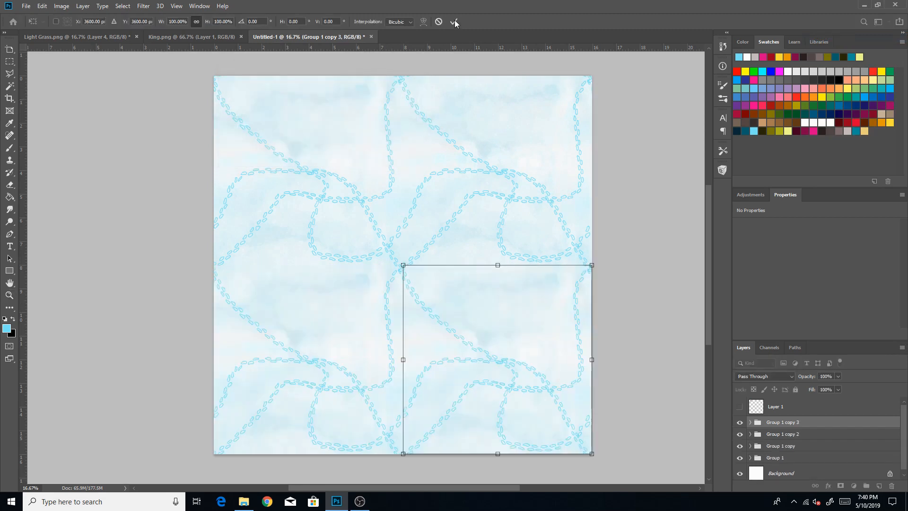
pyautogui.click(454, 21)
# Show Layer 1 with the king character and inspect its scale against the tiled footprint trails
pyautogui.click(372, 138)
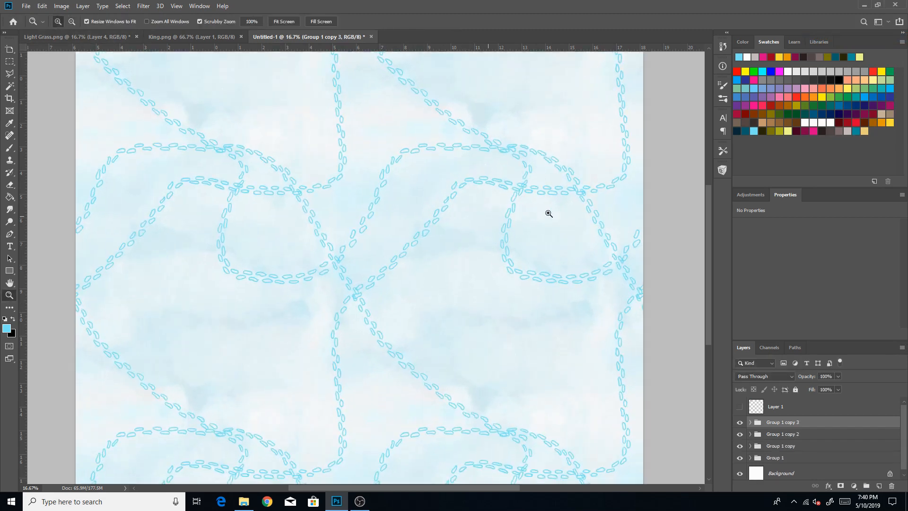
pyautogui.moveTo(710, 286); pyautogui.dragTo(690, 280)
pyautogui.click(739, 402)
pyautogui.click(122, 116)
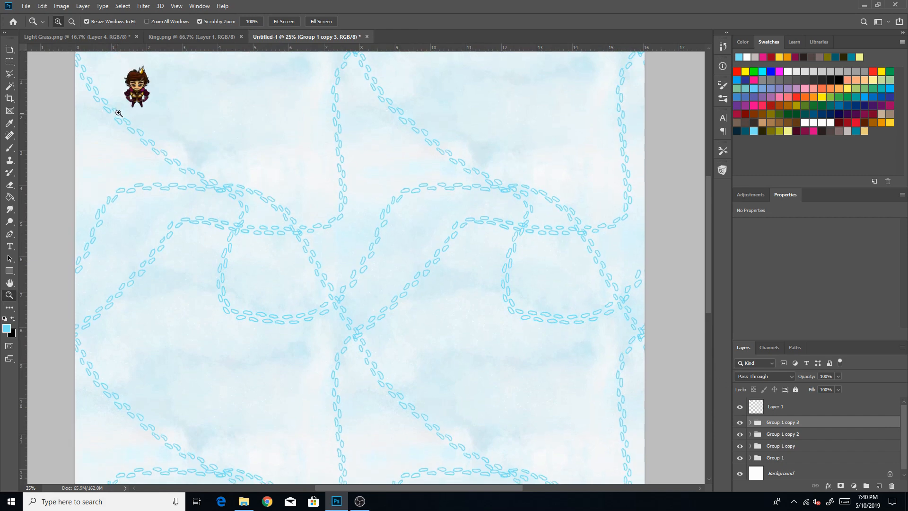
pyautogui.moveTo(386, 487); pyautogui.dragTo(369, 488)
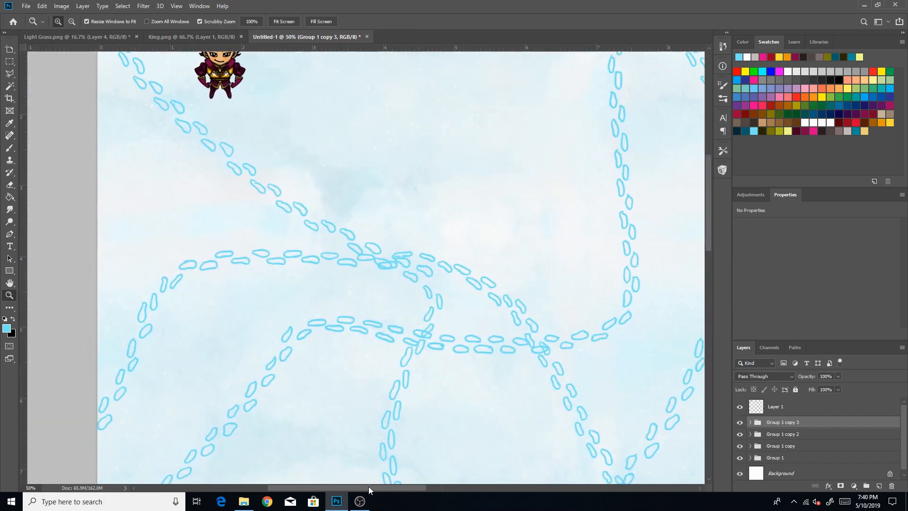
pyautogui.moveTo(709, 227); pyautogui.dragTo(710, 193)
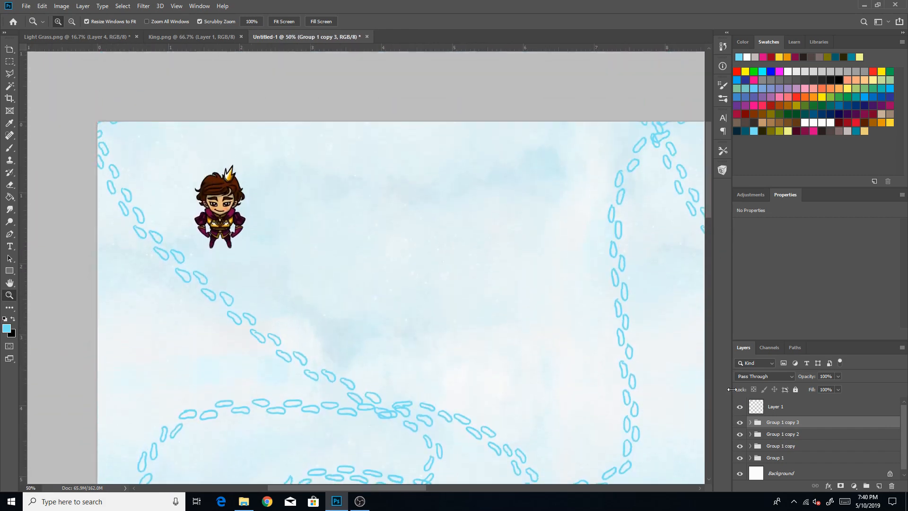
# Move the Layer 1 character down across the tile seam to about X 6.7 in, Y 8.87 in
pyautogui.click(771, 409)
pyautogui.hotkey('ctrl', 't')
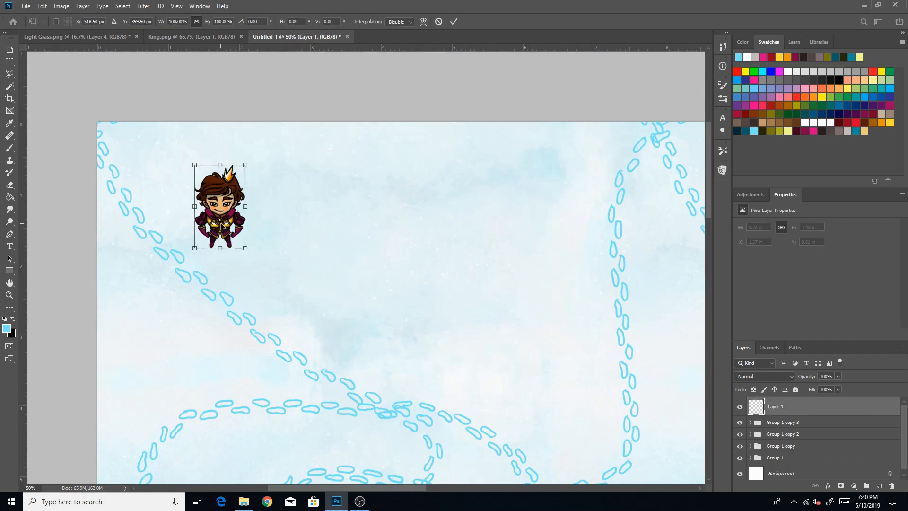
pyautogui.moveTo(223, 227); pyautogui.dragTo(384, 317)
pyautogui.moveTo(708, 186); pyautogui.dragTo(704, 229)
pyautogui.moveTo(391, 128); pyautogui.dragTo(511, 391)
pyautogui.moveTo(708, 250); pyautogui.dragTo(708, 308)
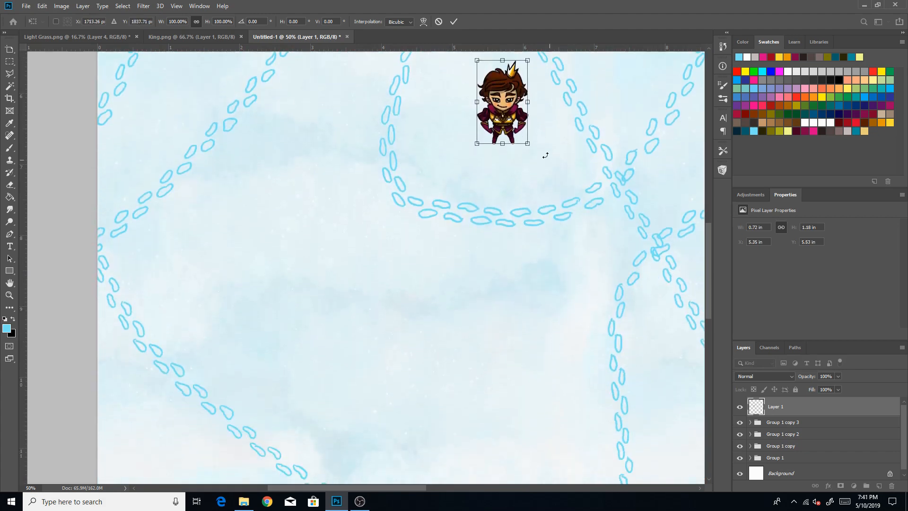
pyautogui.moveTo(520, 110); pyautogui.dragTo(614, 345)
pyautogui.moveTo(707, 254); pyautogui.dragTo(681, 197)
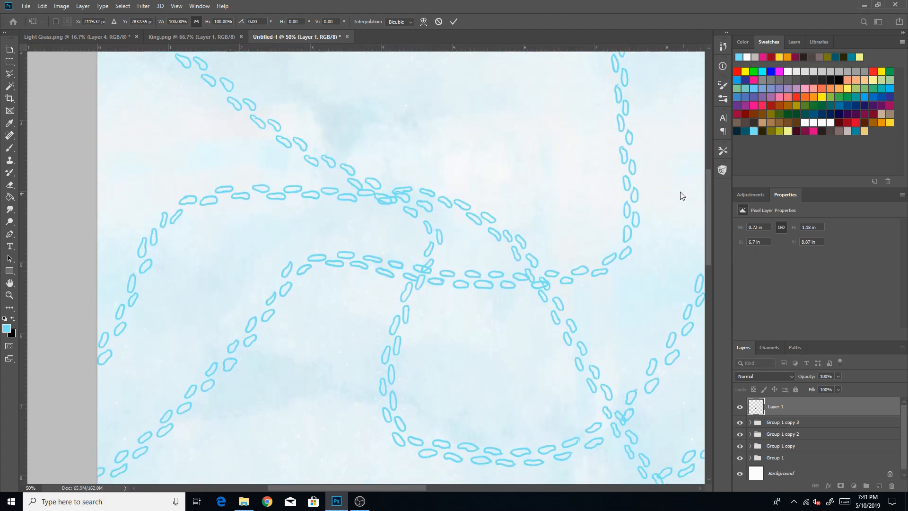
pyautogui.click(454, 22)
# Check the whole 2 x 2 tiling with the character on it, and delete Layer 1
pyautogui.press('z')
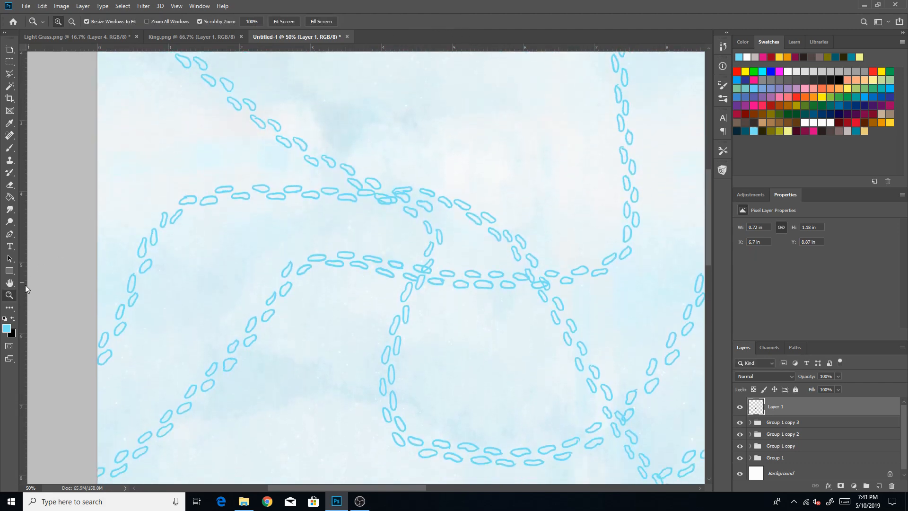
pyautogui.press('alt')
pyautogui.keyDown('alt'); pyautogui.click(495, 230); pyautogui.keyUp('alt')
pyautogui.keyDown('alt'); pyautogui.click(516, 244); pyautogui.keyUp('alt')
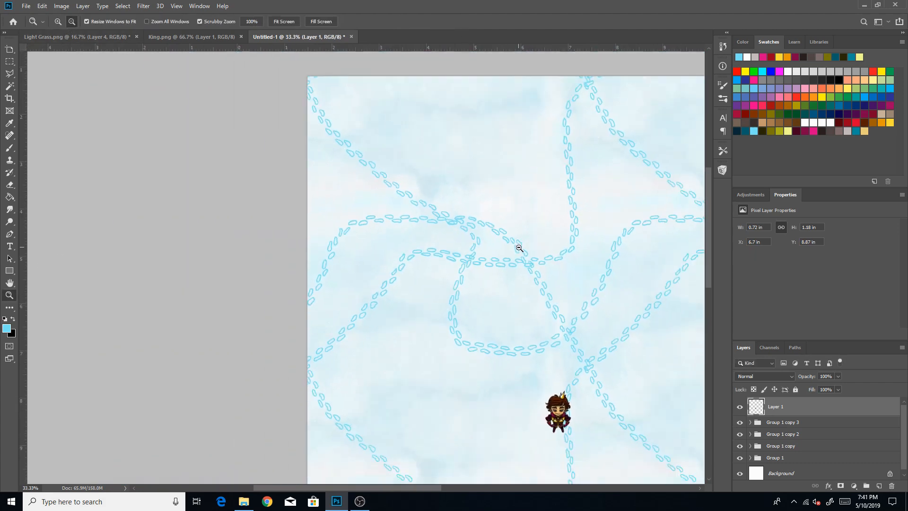
pyautogui.keyDown('alt'); pyautogui.click(516, 244); pyautogui.keyUp('alt')
pyautogui.keyDown('alt'); pyautogui.click(517, 244); pyautogui.keyUp('alt')
pyautogui.moveTo(707, 225); pyautogui.dragTo(705, 257)
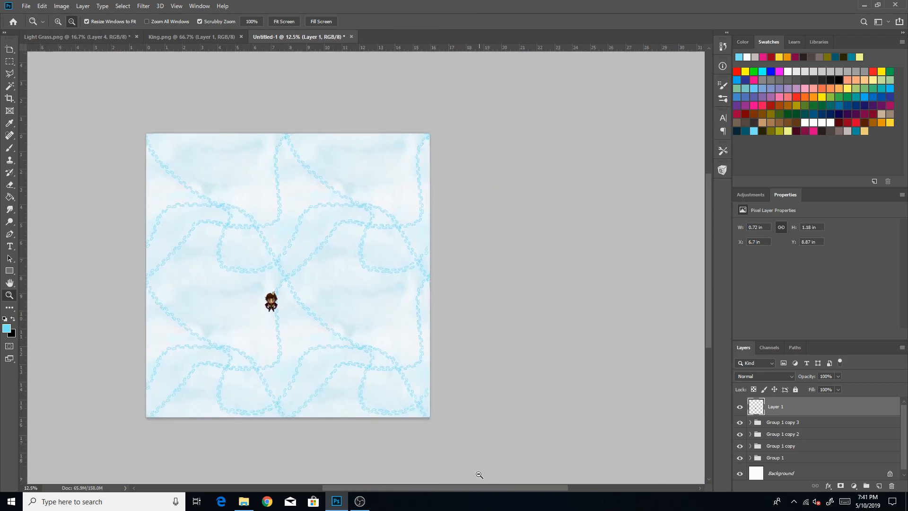
pyautogui.moveTo(483, 487); pyautogui.dragTo(463, 486)
pyautogui.click(892, 487)
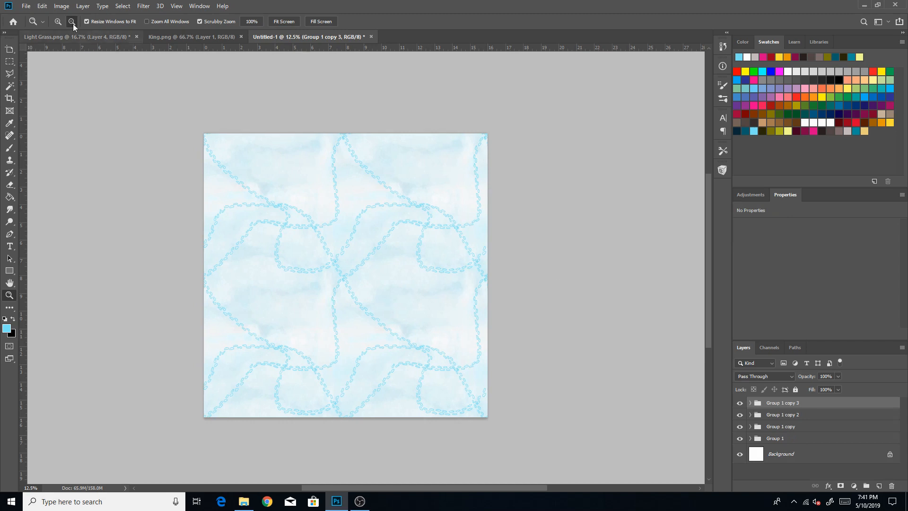
# Reduce the canvas to 8 x 8 in, anchored at the upper-left corner so only the original tile remains
pyautogui.click(42, 6)
pyautogui.click(46, 5)
pyautogui.click(48, 6)
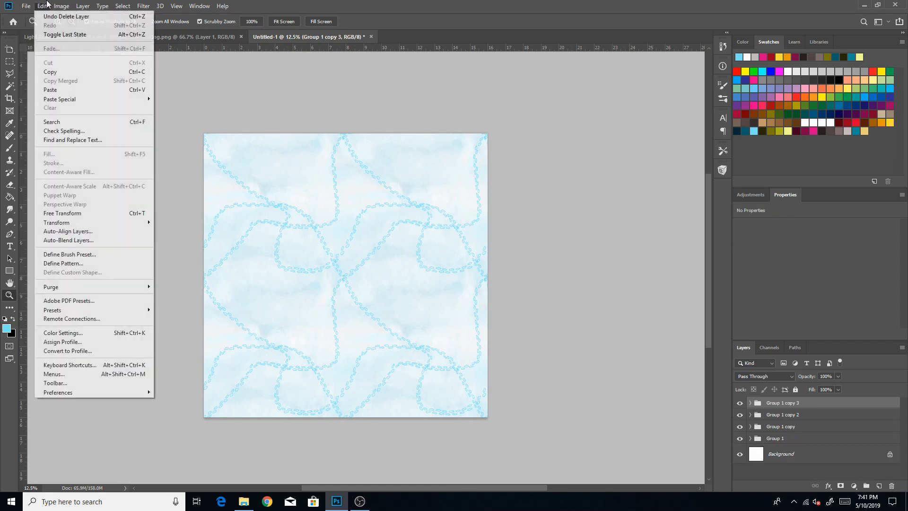
pyautogui.moveTo(61, 5)
pyautogui.click(76, 85)
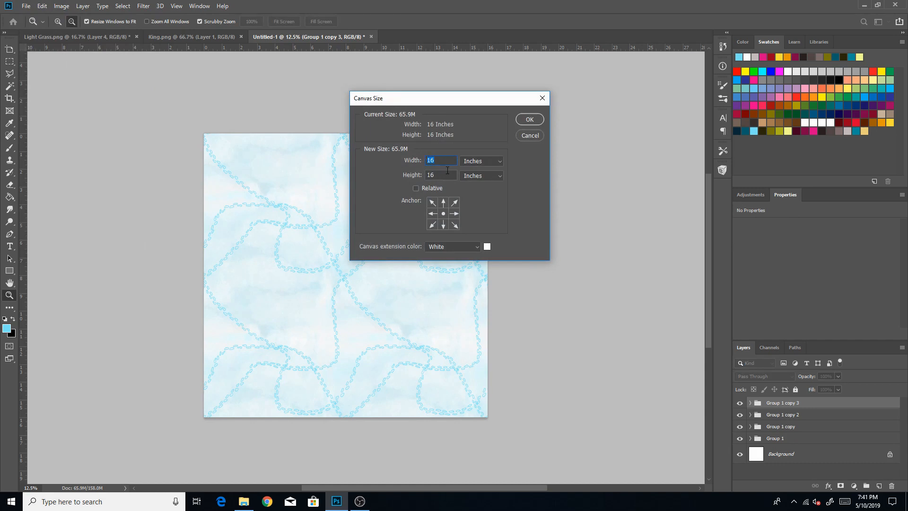
pyautogui.write('8')
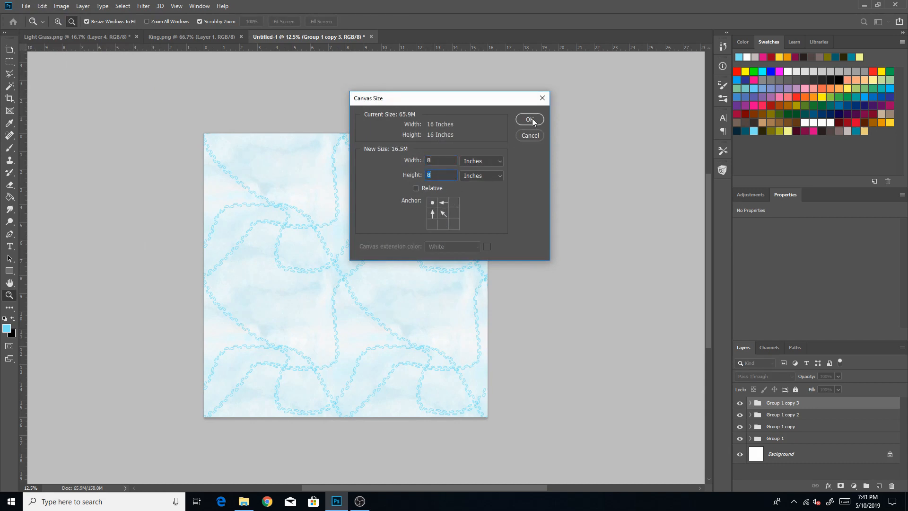
pyautogui.click(532, 118)
pyautogui.click(399, 186)
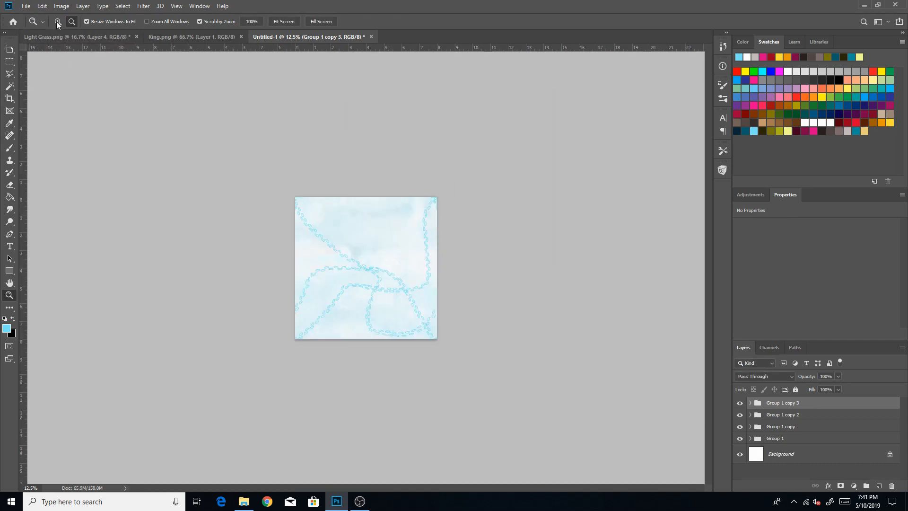
pyautogui.click(442, 318)
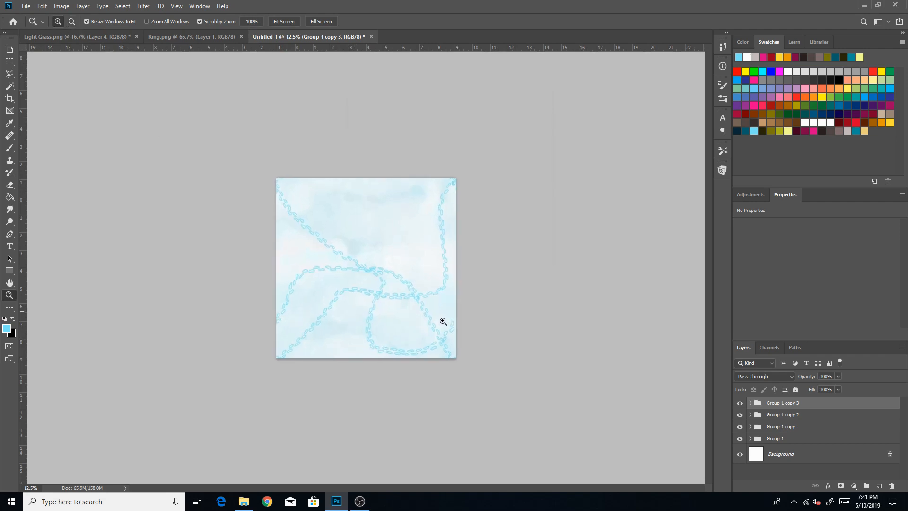
# Delete Group 1 copy 3, Group 1 copy 2 and Group 1 copy together with their contents
pyautogui.click(890, 486)
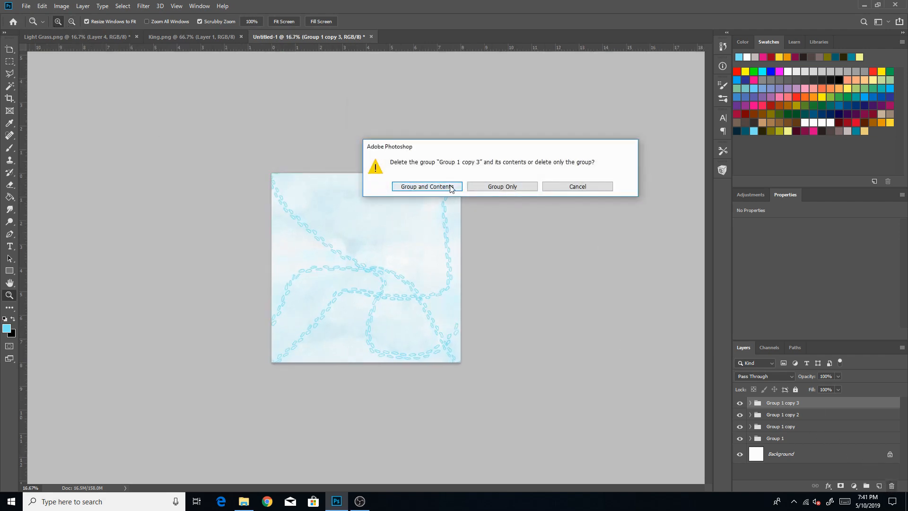
pyautogui.click(451, 187)
pyautogui.click(891, 486)
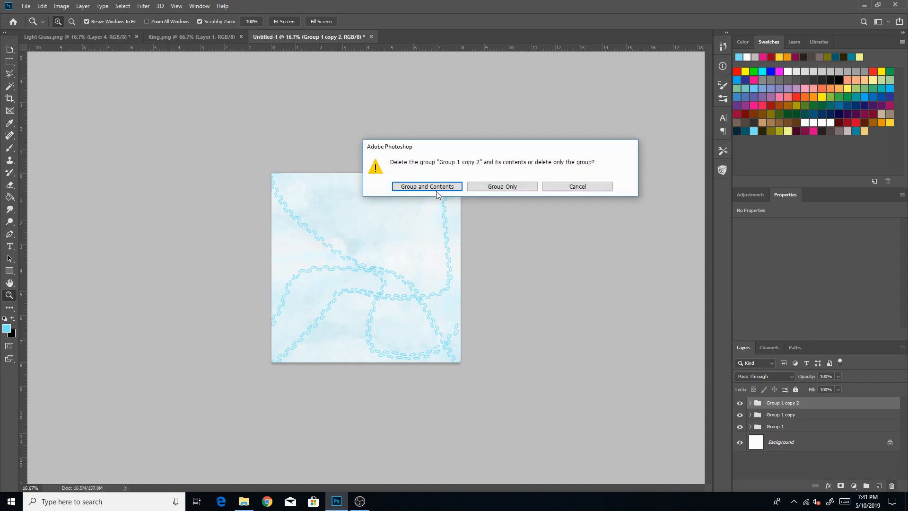
pyautogui.click(436, 188)
pyautogui.click(891, 486)
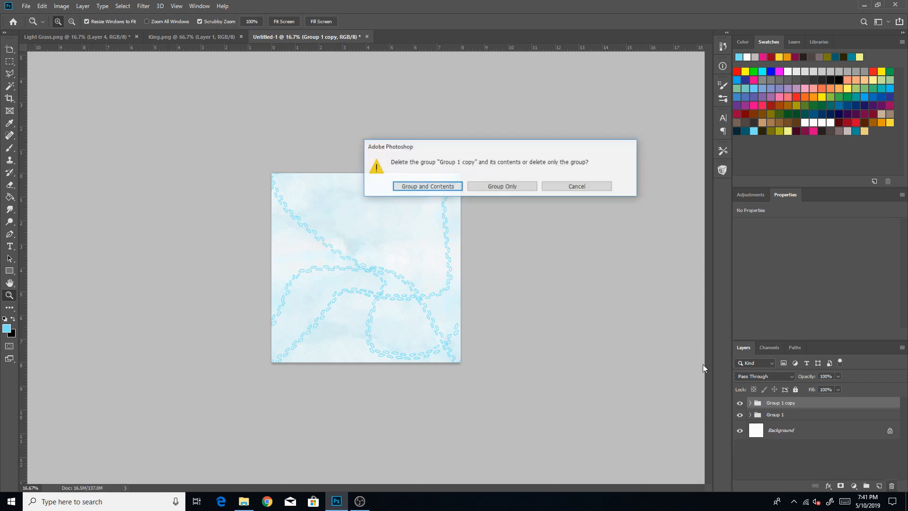
pyautogui.click(453, 186)
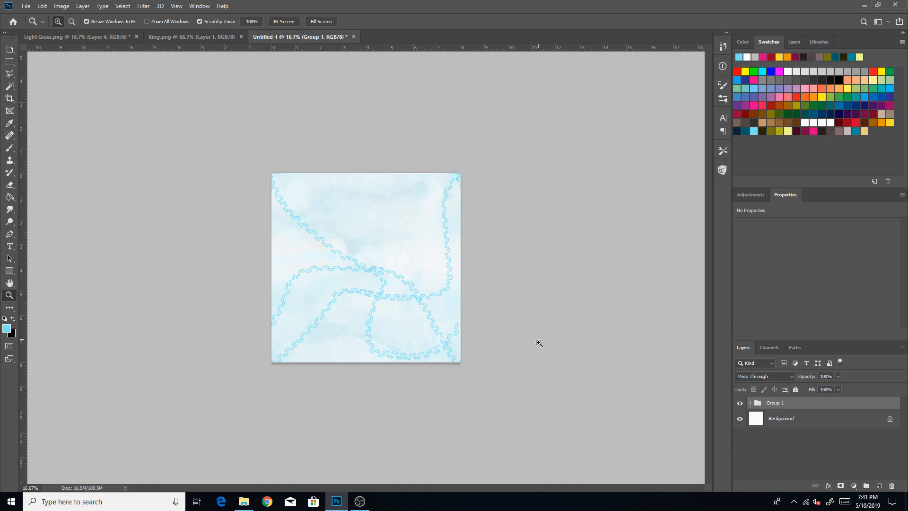
# Save the texture as a PNG named "Snow Tutorial" in the Game Art folder
pyautogui.click(26, 7)
pyautogui.click(73, 112)
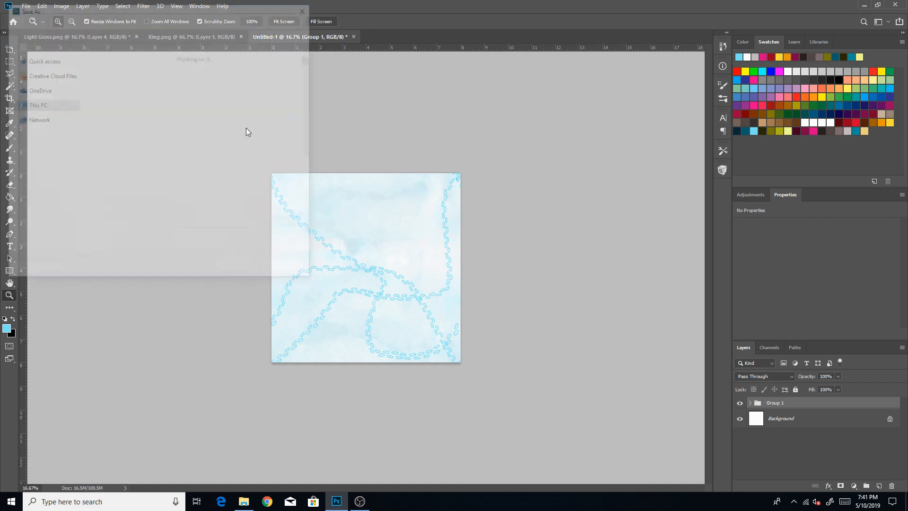
pyautogui.click(159, 186)
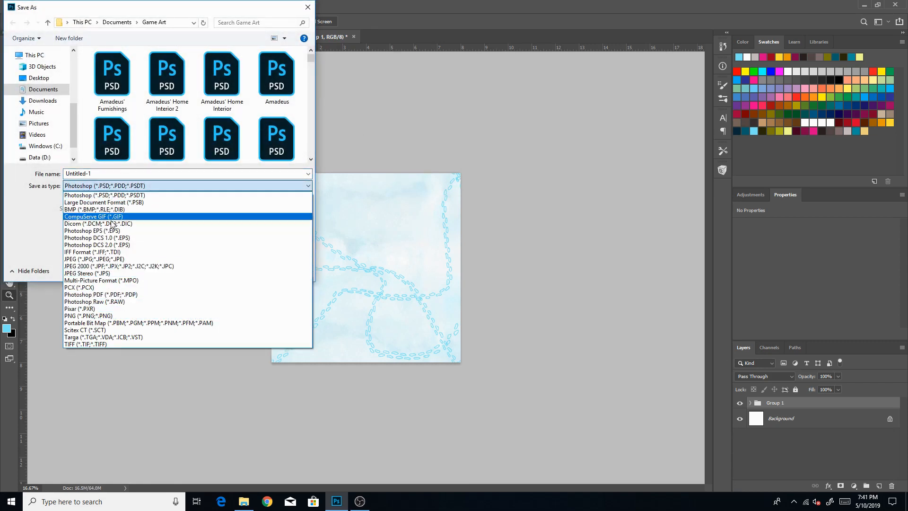
pyautogui.click(116, 316)
pyautogui.doubleClick(108, 177)
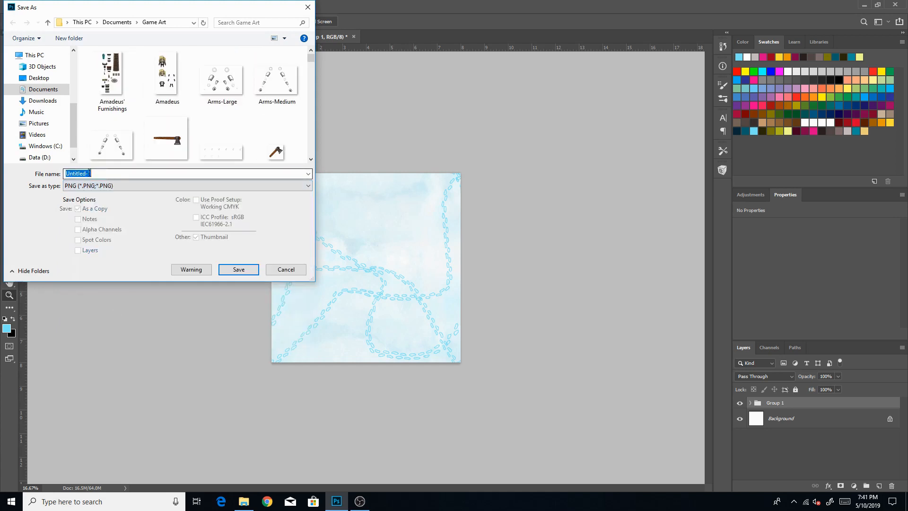
pyautogui.write('Sn')
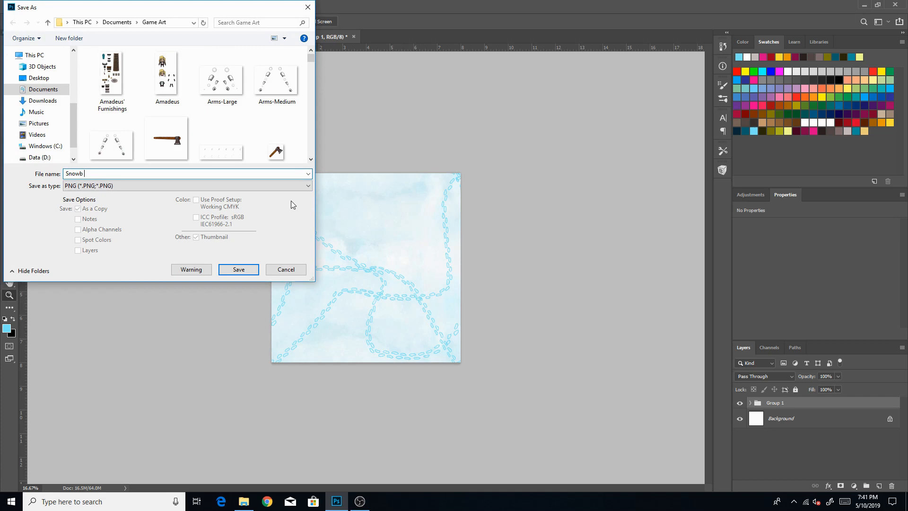
pyautogui.write('ow Tutorial')
pyautogui.press('Return')
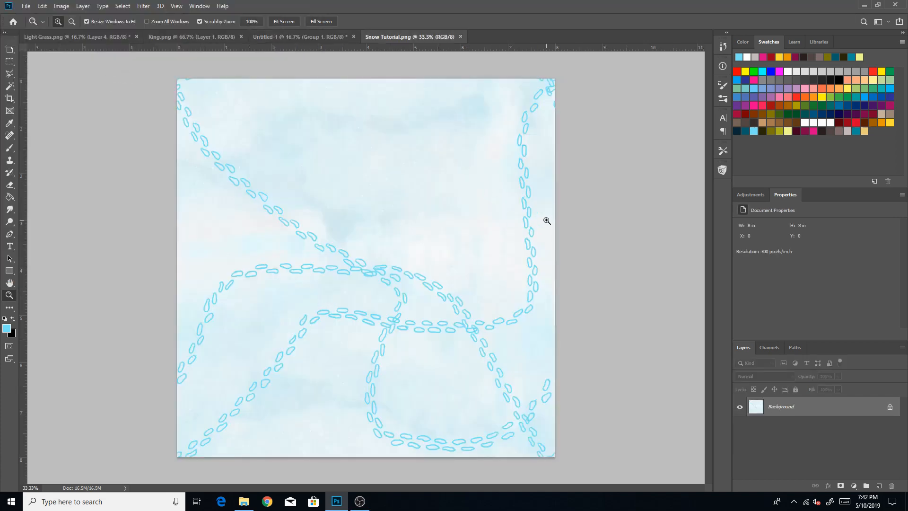